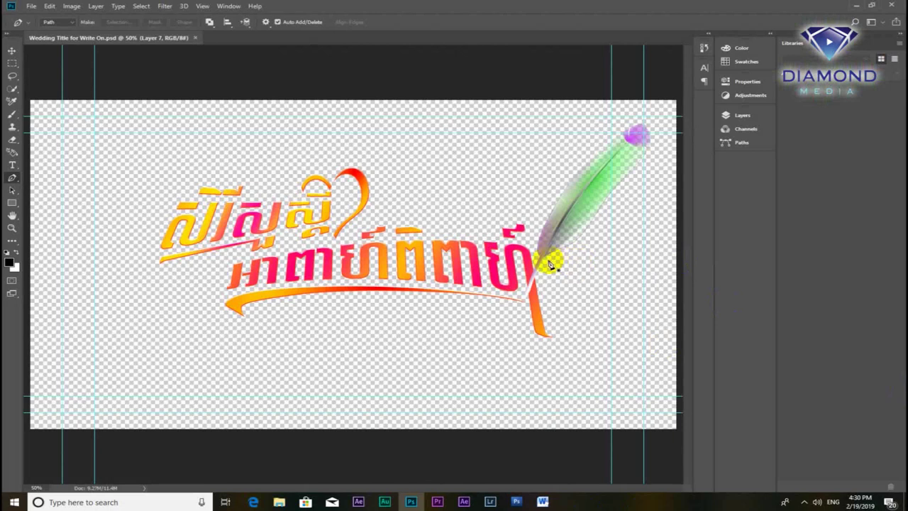
Step: Save 'Wedding Title for Write On.psd' over the existing file, keeping Maximize Compatibility on
{"action": "scroll", "coordinate": [539, 254], "scroll_direction": "up", "scroll_amount": 2}
{"action": "scroll", "coordinate": [395, 277], "scroll_direction": "down", "scroll_amount": 3}
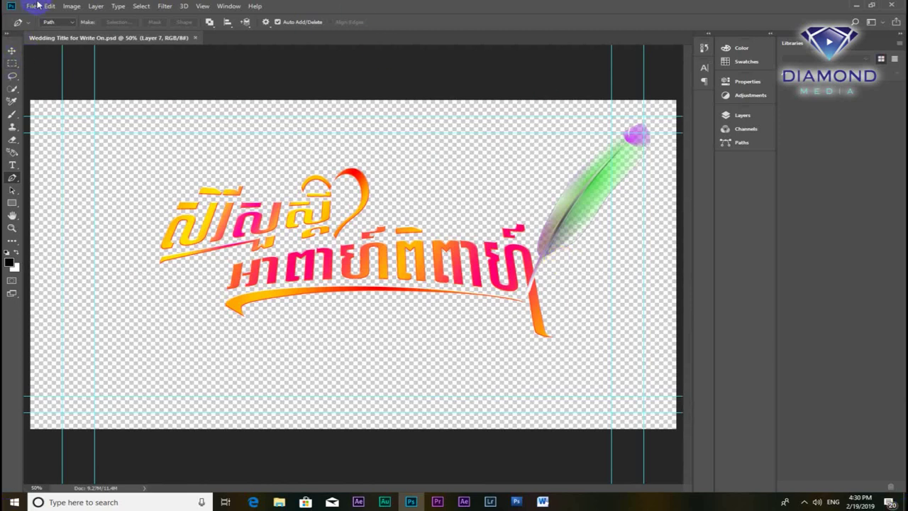
{"action": "left_click", "coordinate": [38, 5]}
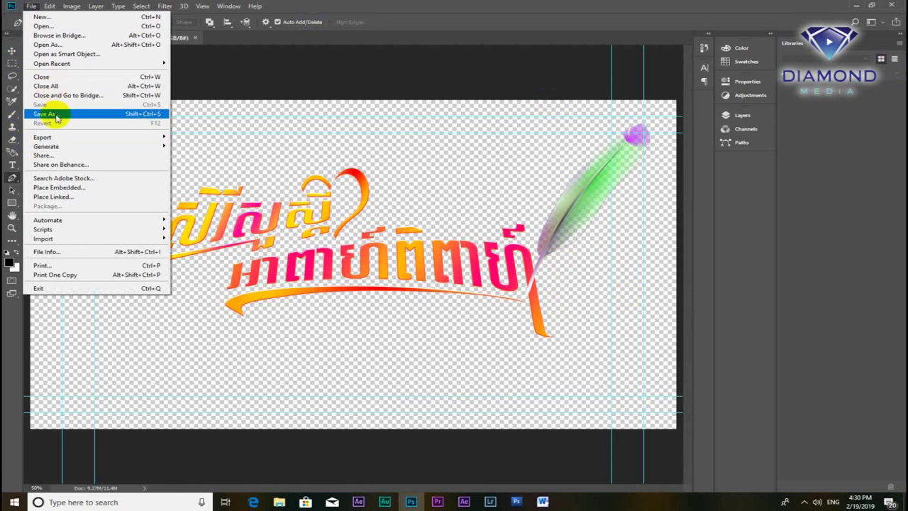
{"action": "left_click", "coordinate": [57, 115]}
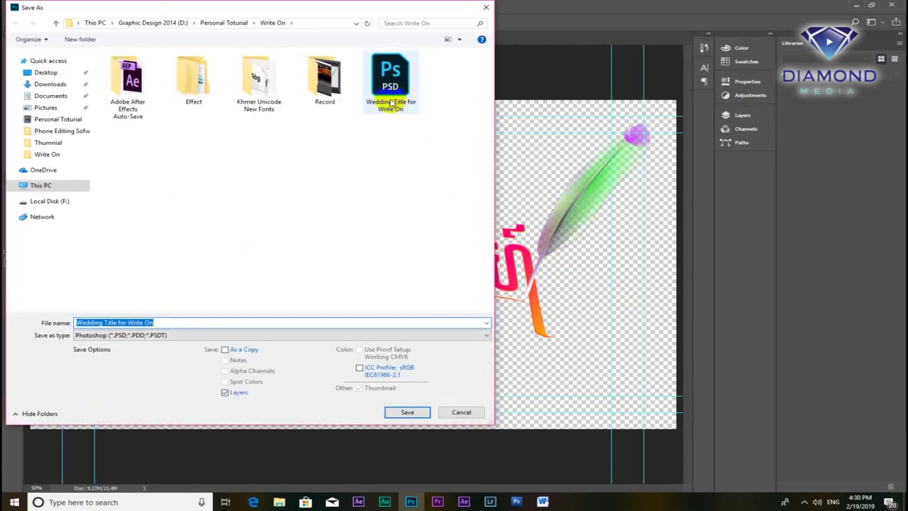
{"action": "left_click", "coordinate": [401, 413]}
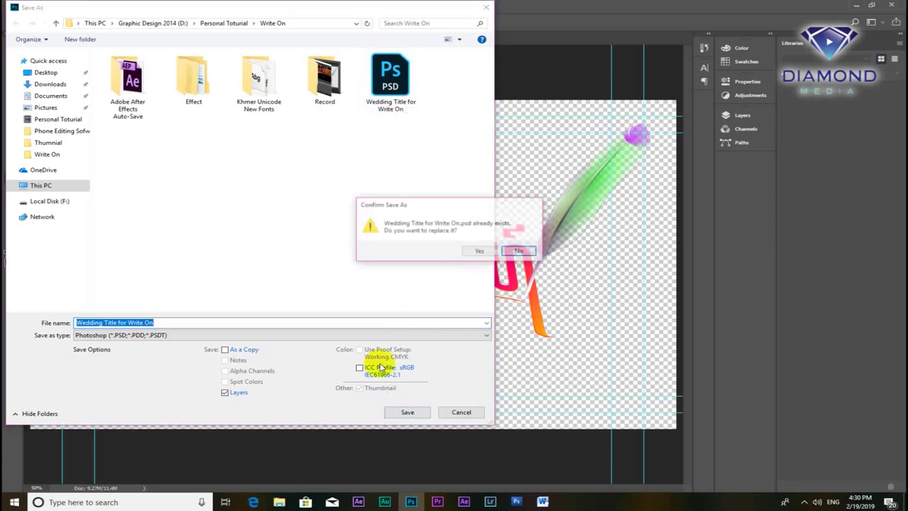
{"action": "left_click", "coordinate": [481, 251]}
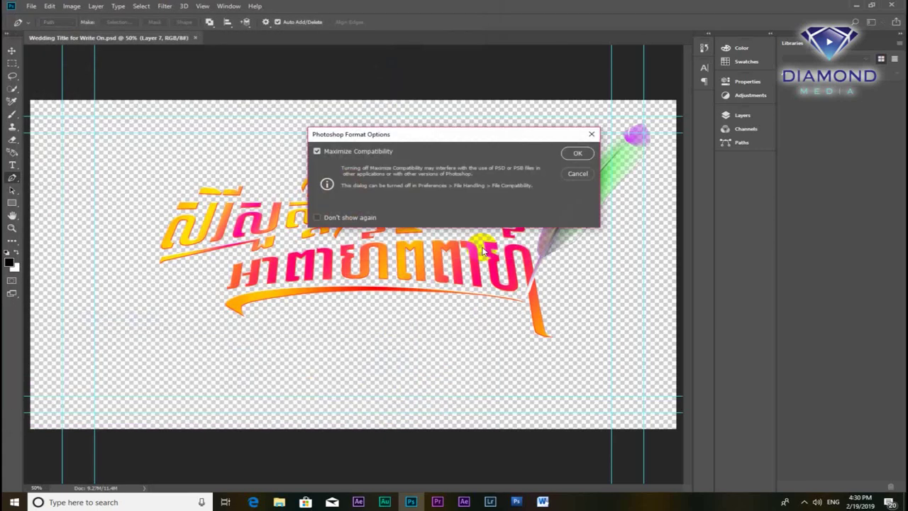
{"action": "left_click", "coordinate": [580, 155]}
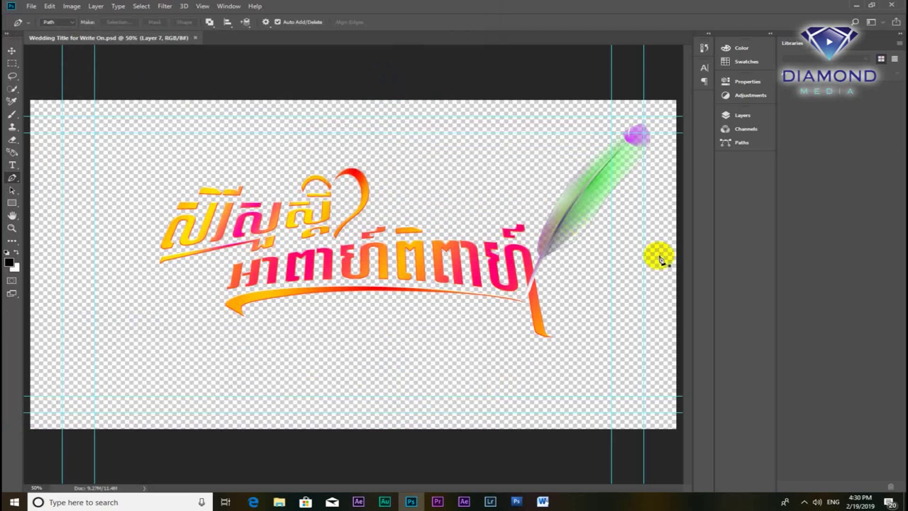
Step: Check the visibility of Layer 7 and Layer 4 in the Layers panel, then switch to After Effects
{"action": "key", "text": "F7"}
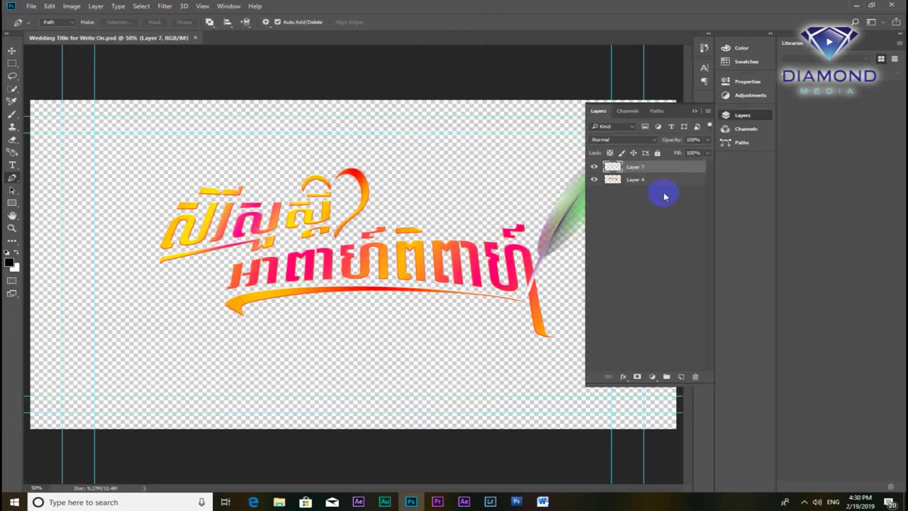
{"action": "left_click", "coordinate": [595, 166]}
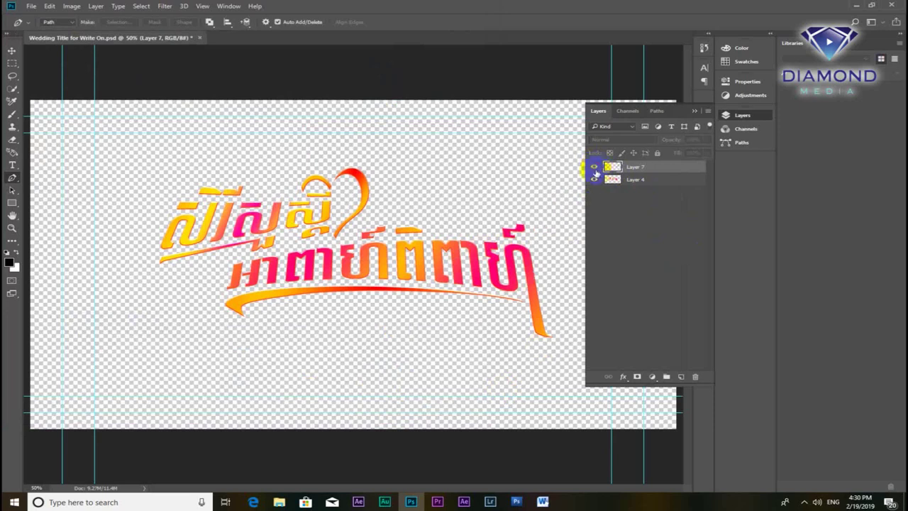
{"action": "left_click", "coordinate": [594, 180]}
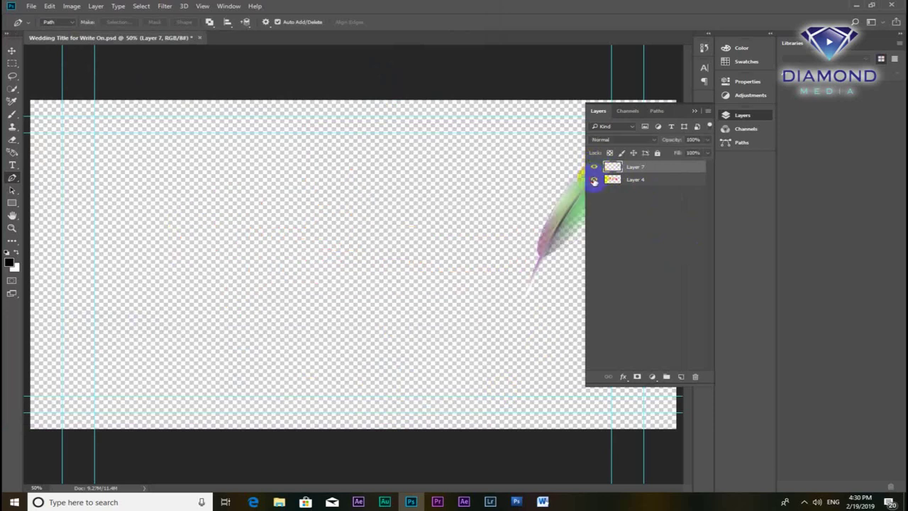
{"action": "left_click", "coordinate": [595, 180]}
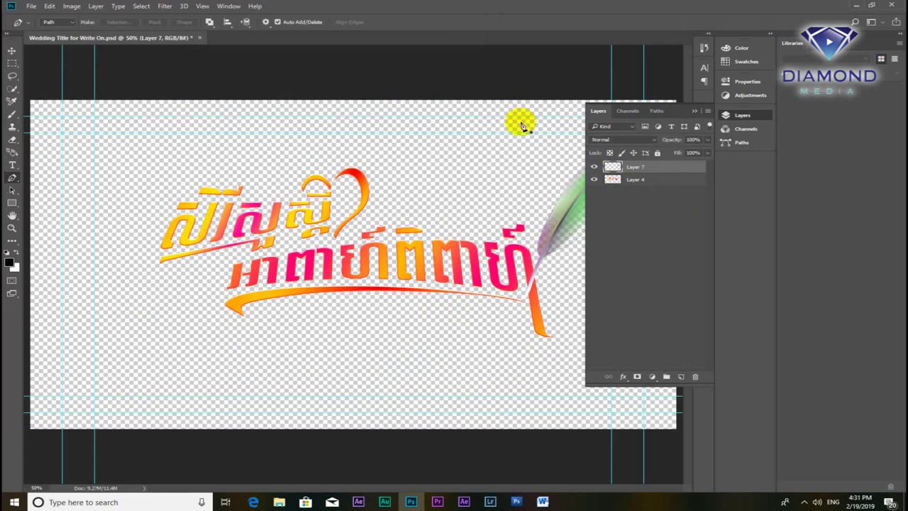
{"action": "left_click", "coordinate": [360, 503]}
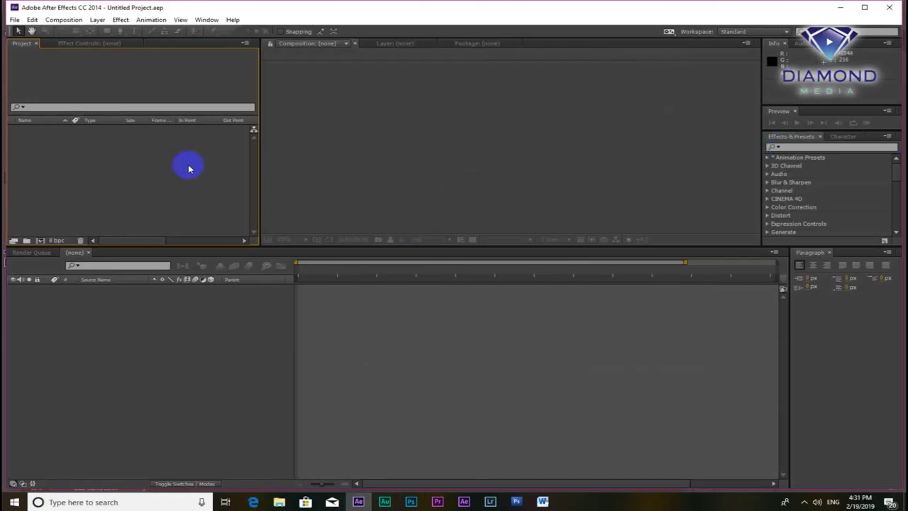
Step: Import Layer 7 of 'Wedding Title for Write On.psd' as single-layer footage
{"action": "double_click", "coordinate": [67, 187]}
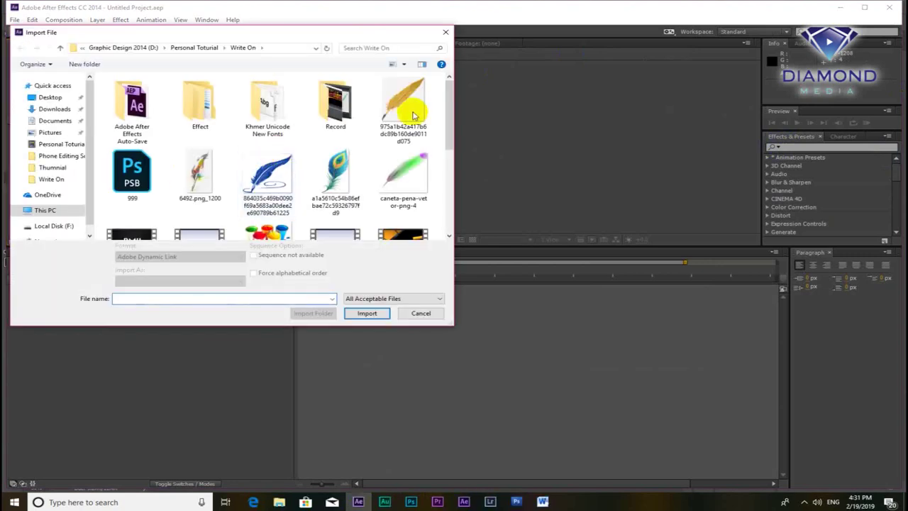
{"action": "left_click_drag", "start_coordinate": [449, 94], "coordinate": [440, 205]}
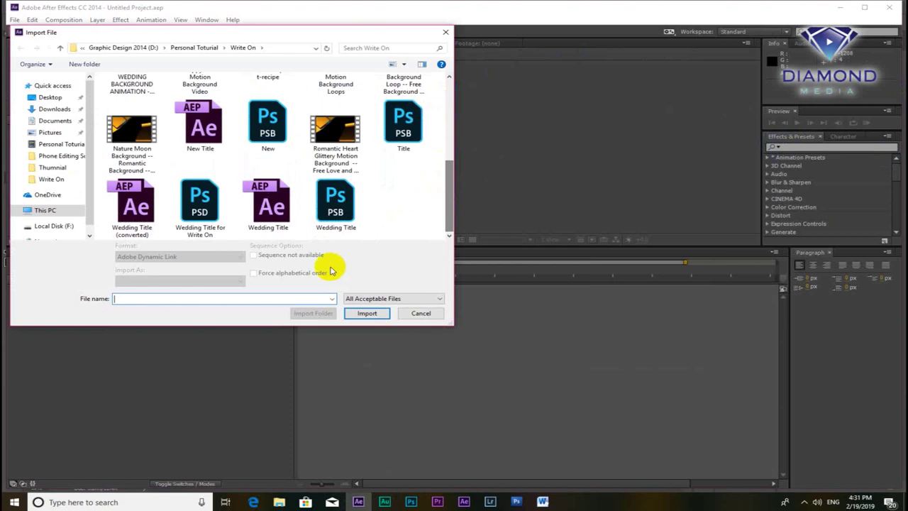
{"action": "double_click", "coordinate": [199, 204]}
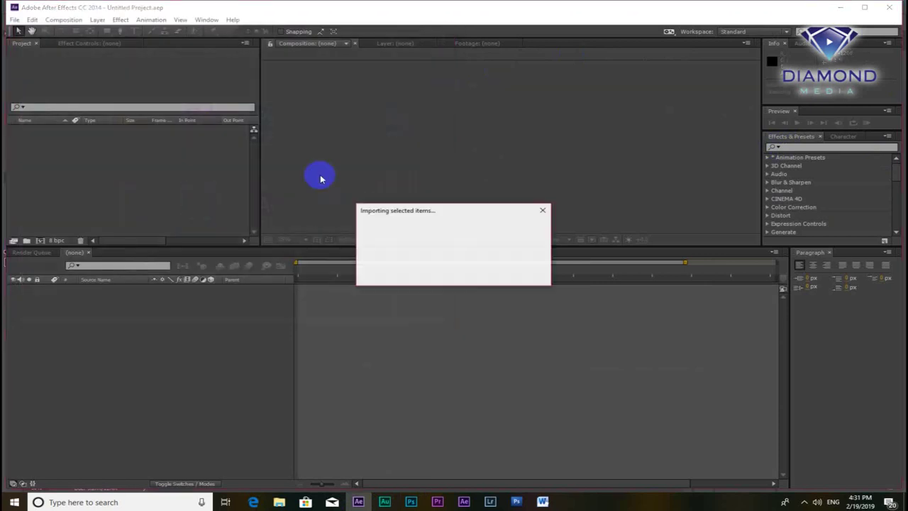
{"action": "left_click", "coordinate": [414, 238]}
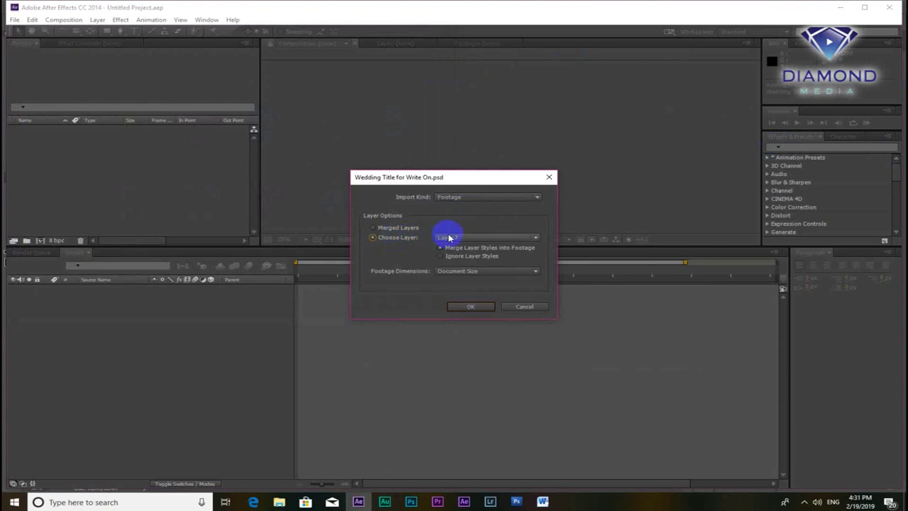
{"action": "left_click", "coordinate": [460, 307]}
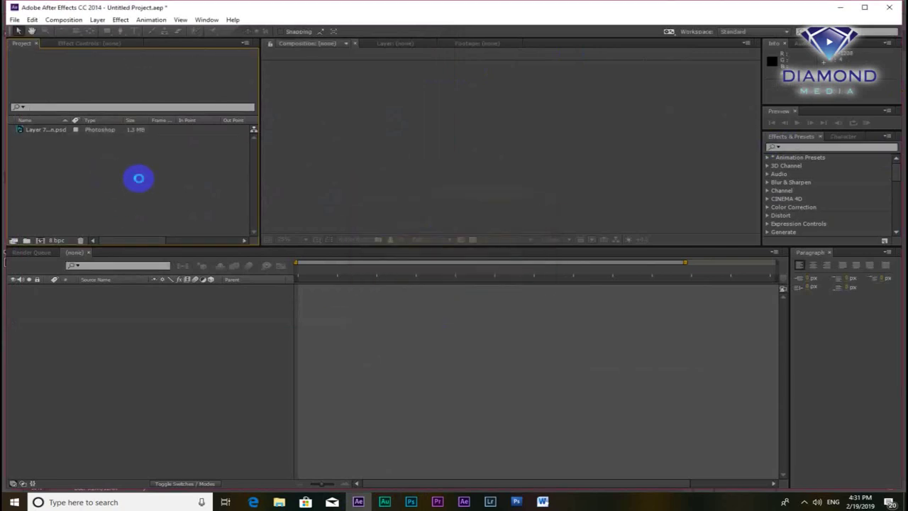
Step: Import Layer 4 of the same PSD as separate single-layer footage
{"action": "double_click", "coordinate": [308, 149]}
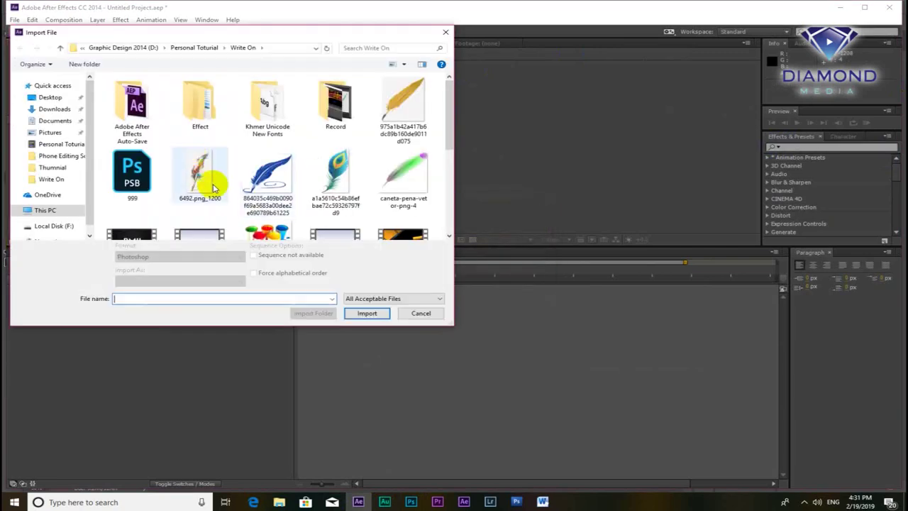
{"action": "scroll", "coordinate": [216, 195], "scroll_direction": "down", "scroll_amount": 4}
{"action": "scroll", "coordinate": [233, 205], "scroll_direction": "down", "scroll_amount": 1}
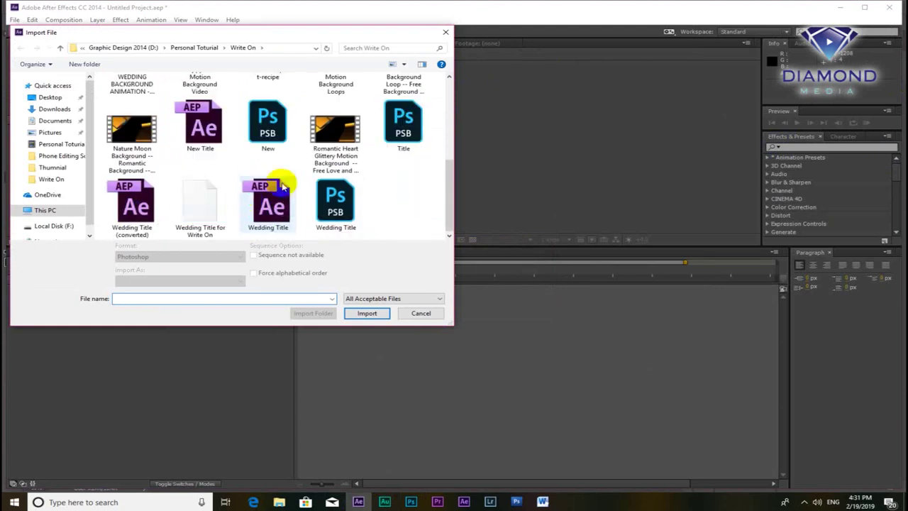
{"action": "double_click", "coordinate": [202, 204]}
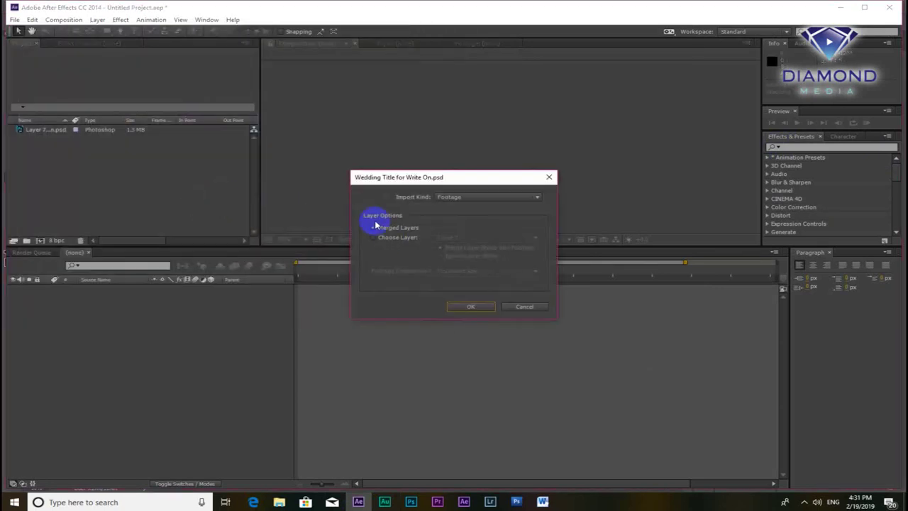
{"action": "left_click", "coordinate": [390, 240]}
{"action": "left_click", "coordinate": [479, 241]}
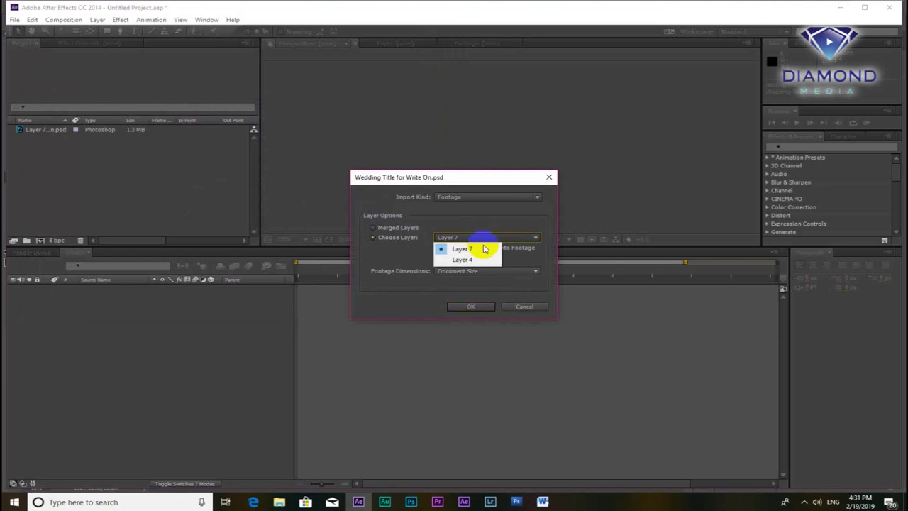
{"action": "left_click", "coordinate": [476, 259]}
{"action": "left_click", "coordinate": [471, 307]}
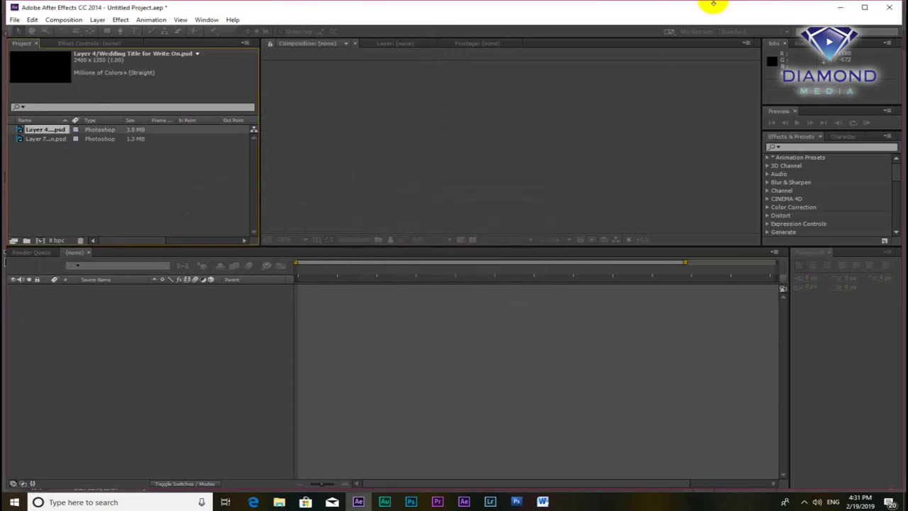
Step: Create a 'Wedding Title' composition using the HDTV 1080 25 preset
{"action": "left_click", "coordinate": [69, 23]}
{"action": "left_click", "coordinate": [85, 30]}
{"action": "type", "text": "Wedding Title"}
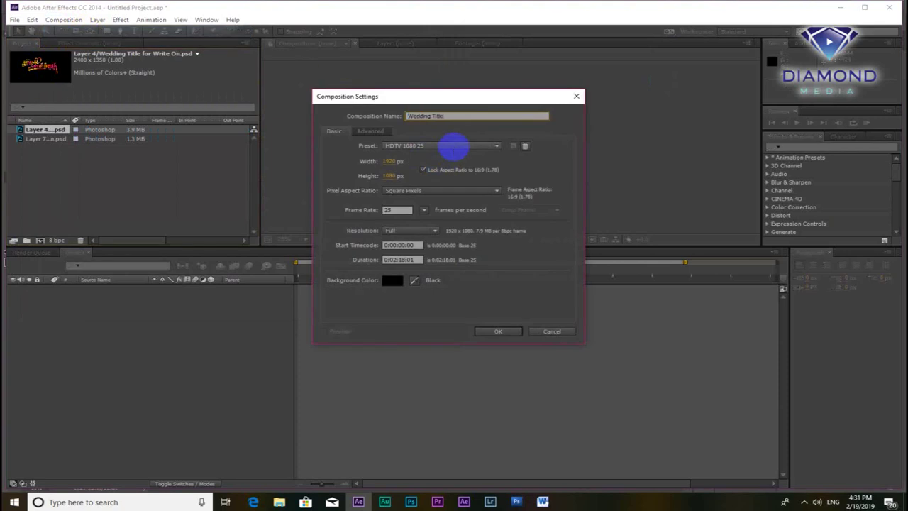
{"action": "left_click", "coordinate": [409, 149]}
{"action": "left_click", "coordinate": [401, 421]}
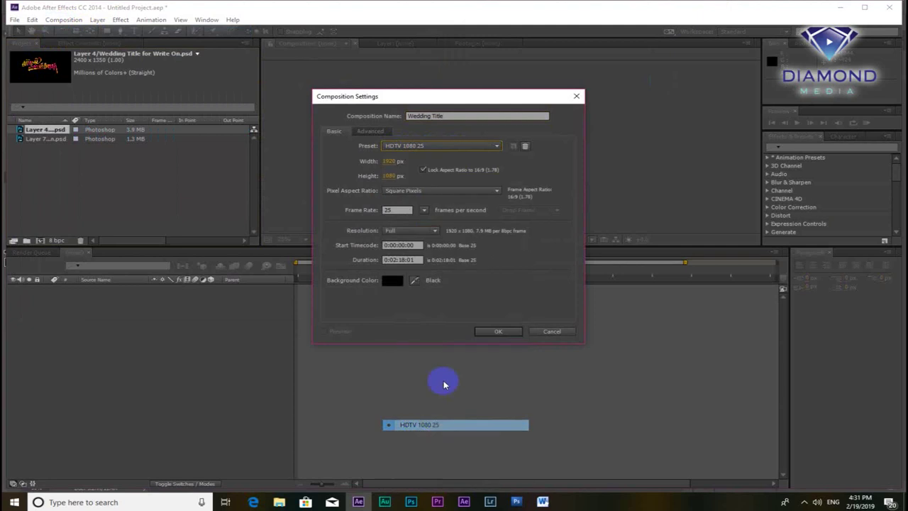
{"action": "left_click", "coordinate": [479, 336]}
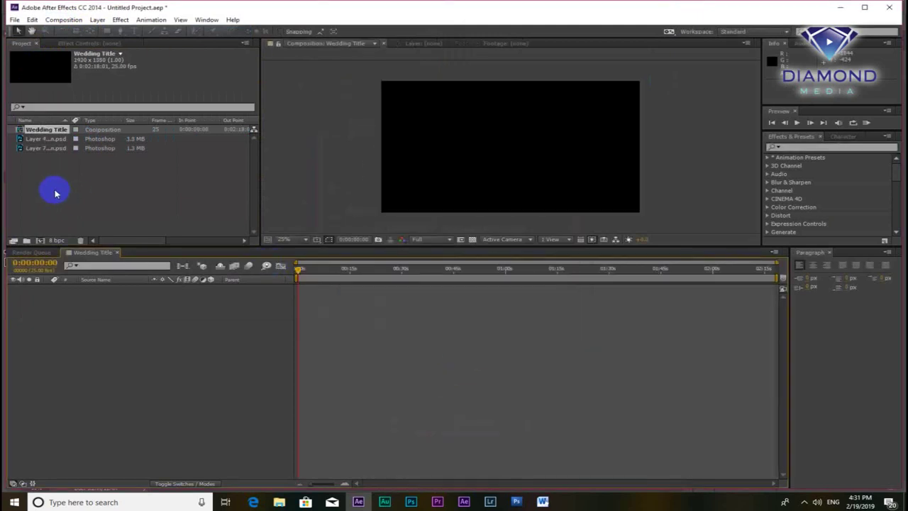
{"action": "left_click", "coordinate": [40, 139]}
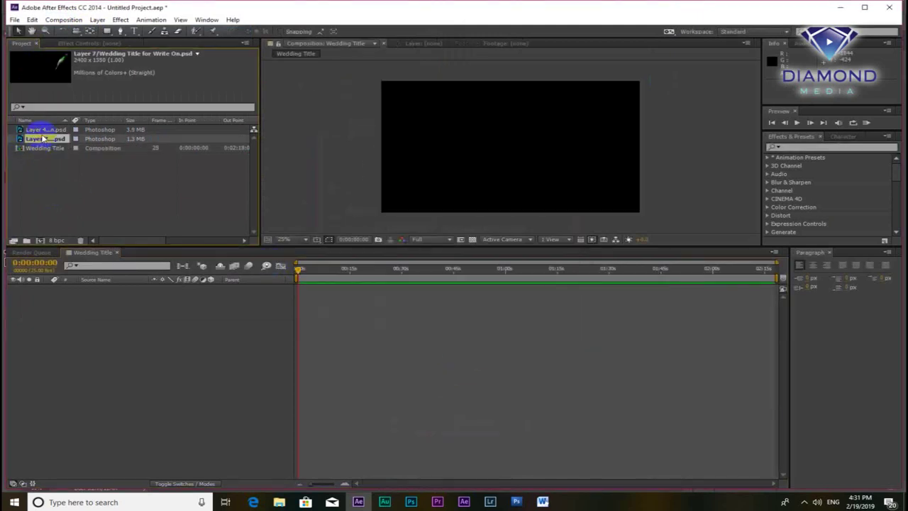
Step: Add the Layer 4 title to the Wedding Title comp and scale it to 80%
{"action": "left_click", "coordinate": [45, 130]}
{"action": "left_click_drag", "start_coordinate": [43, 132], "coordinate": [91, 351]}
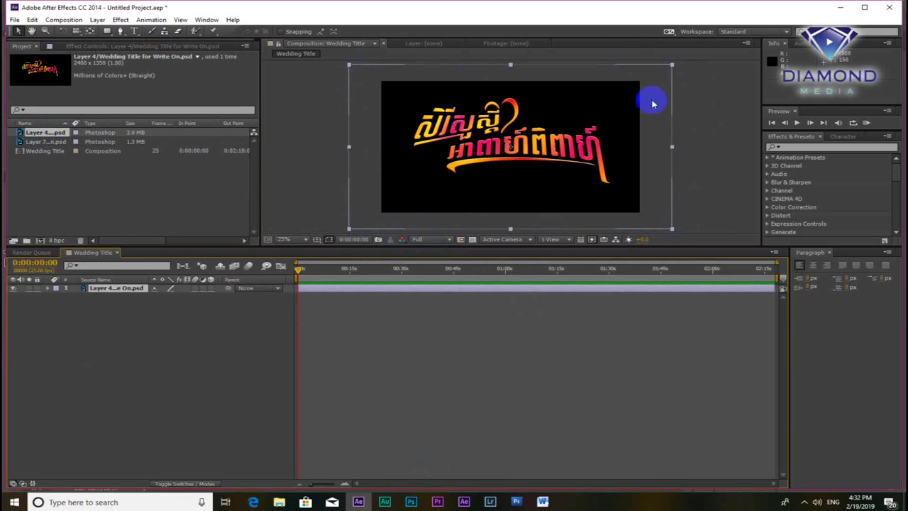
{"action": "left_click", "coordinate": [57, 296]}
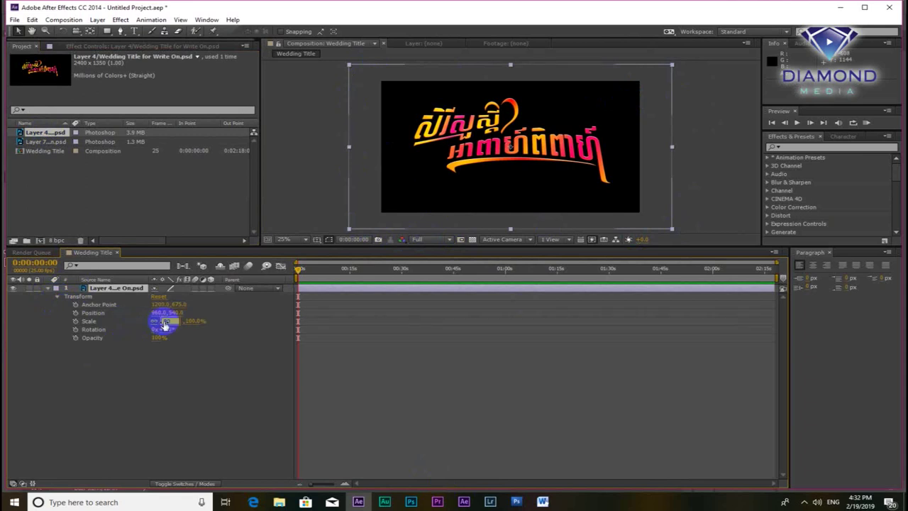
{"action": "type", "text": "80"}
{"action": "key", "text": "Return"}
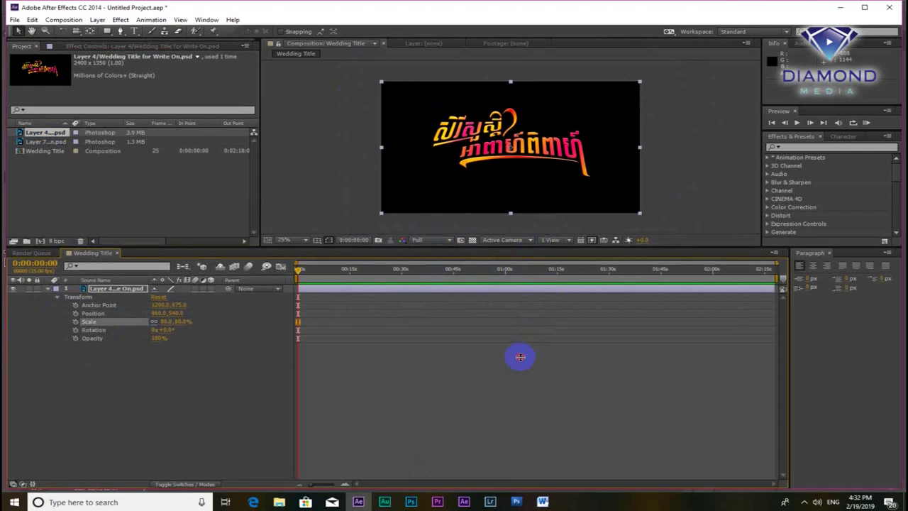
Step: Enlarge the composition preview at 50% zoom and open the Window menu
{"action": "left_click_drag", "start_coordinate": [521, 247], "coordinate": [521, 357]}
{"action": "key", "text": "period"}
{"action": "key", "text": "period"}
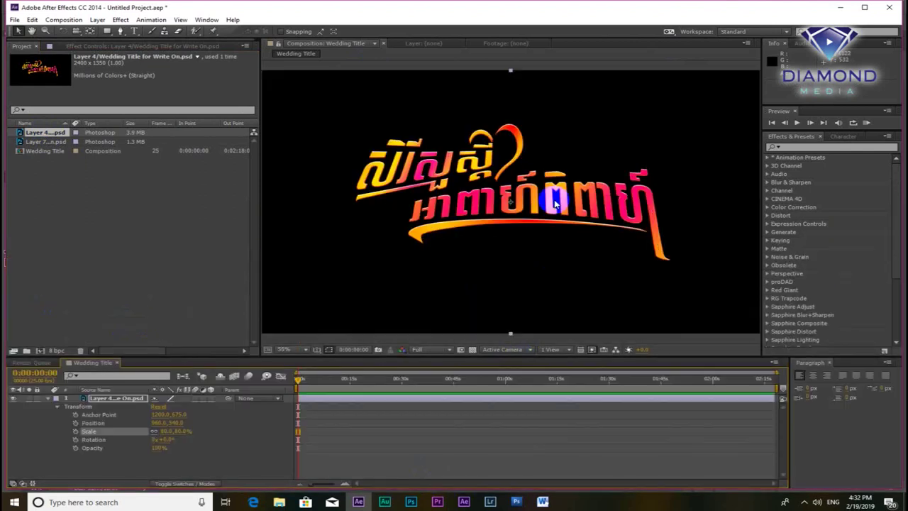
{"action": "key", "text": "comma"}
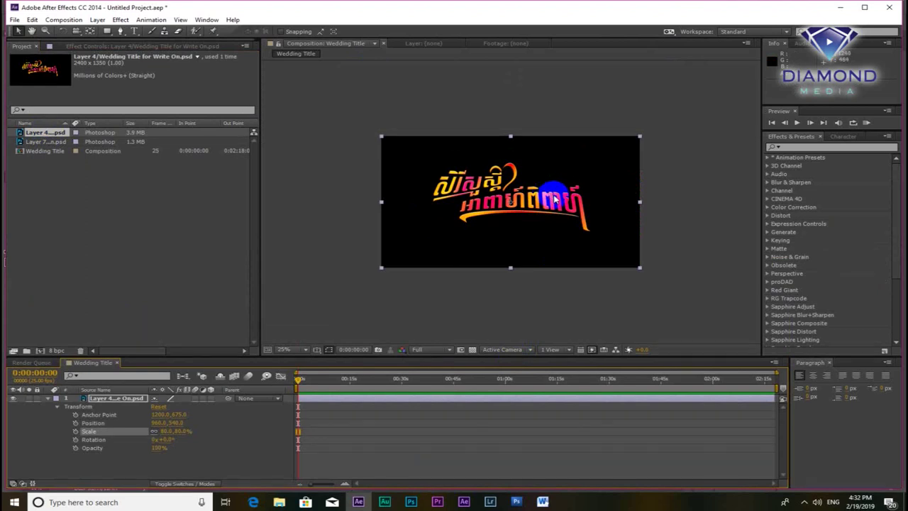
{"action": "key", "text": "period"}
{"action": "key", "text": "period"}
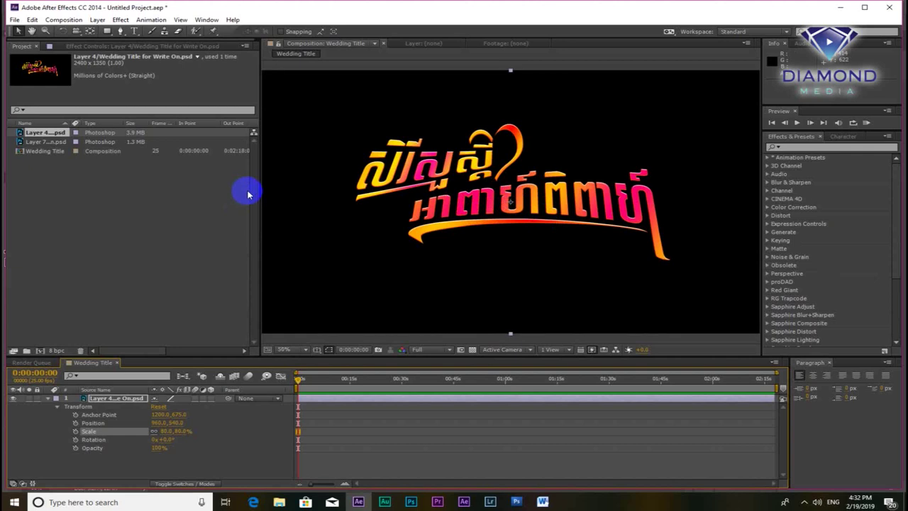
{"action": "left_click_drag", "start_coordinate": [259, 188], "coordinate": [123, 204]}
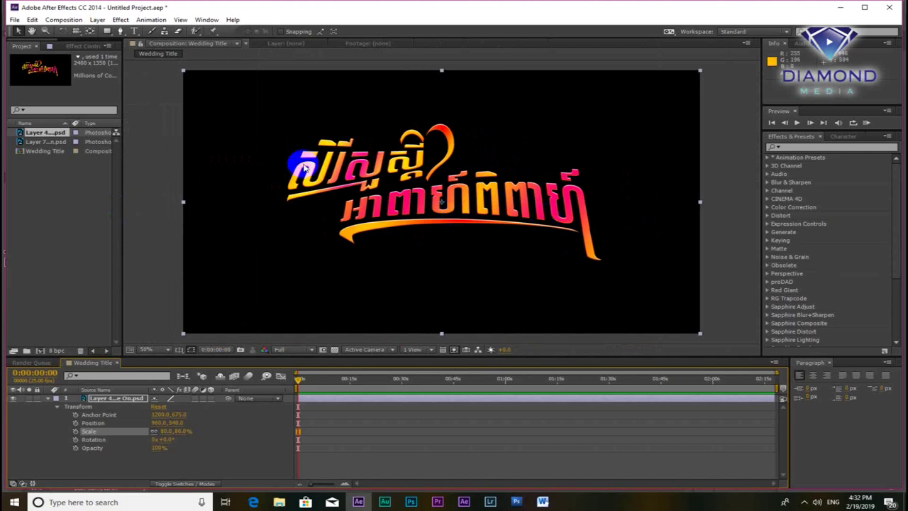
{"action": "left_click", "coordinate": [202, 31]}
{"action": "left_click", "coordinate": [206, 19]}
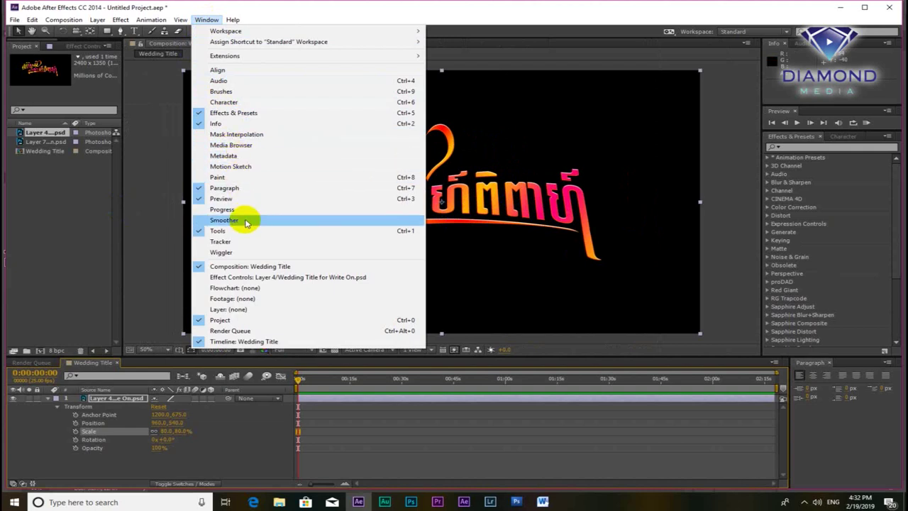
Step: Show the Motion Sketch panel and add a Null 1 layer above the title
{"action": "left_click", "coordinate": [233, 168]}
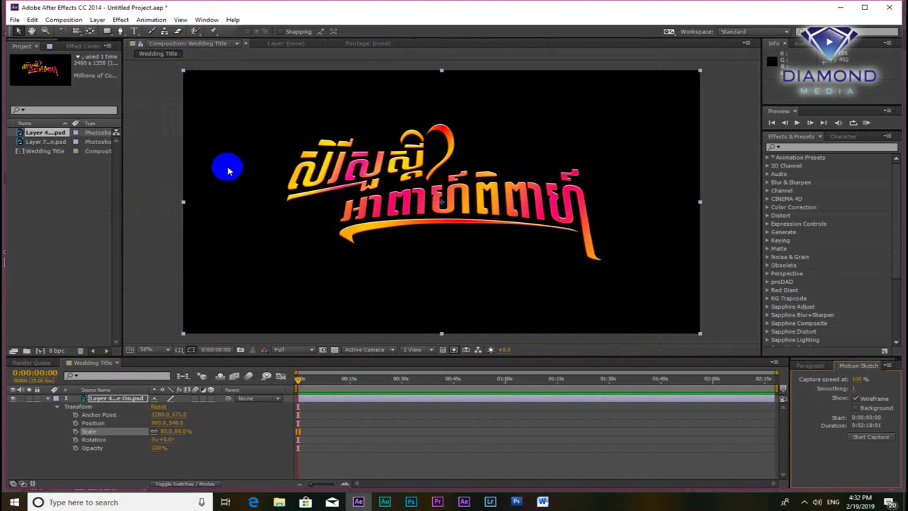
{"action": "left_click", "coordinate": [97, 20]}
{"action": "mouse_move", "coordinate": [227, 31]}
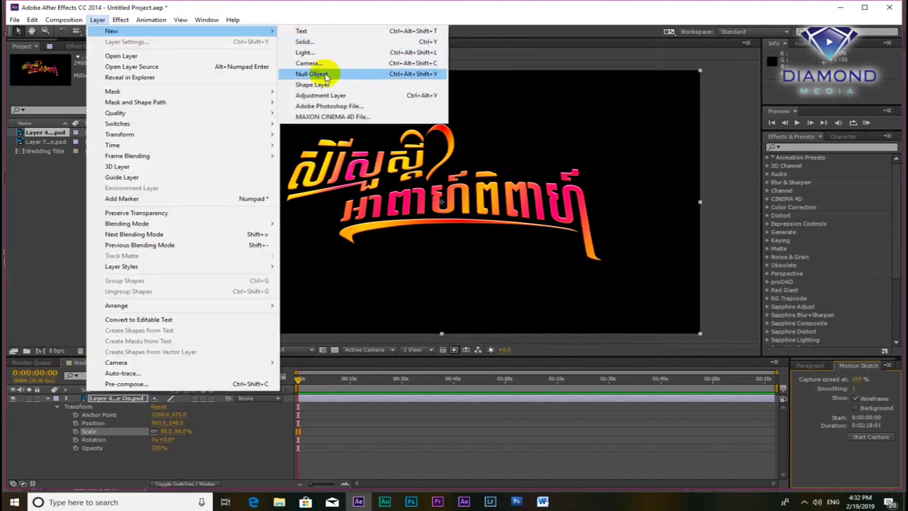
{"action": "left_click", "coordinate": [312, 73]}
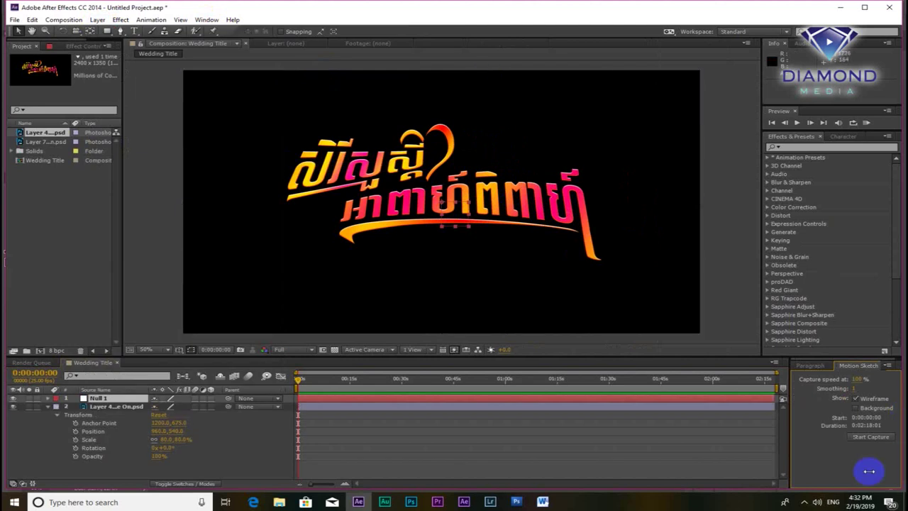
{"action": "left_click", "coordinate": [856, 368]}
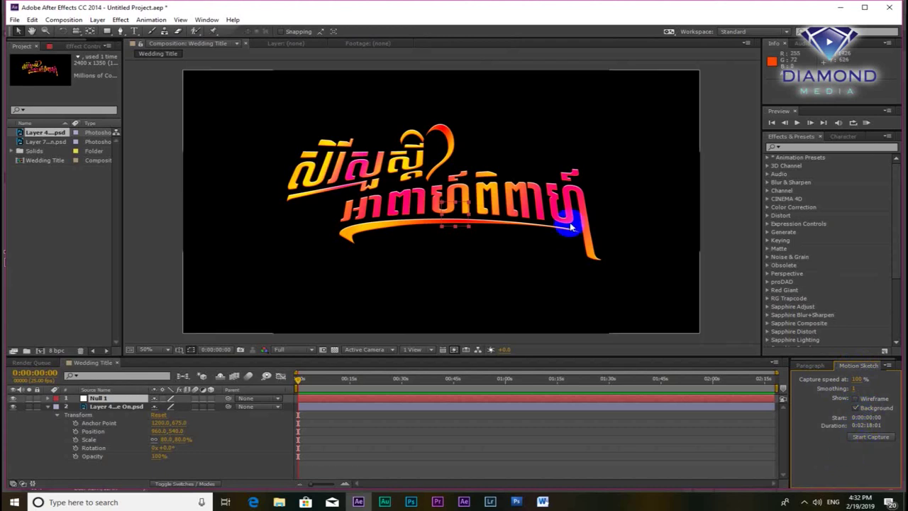
Step: Frame the title at 100% and motion-sketch Null 1 along the Khmer letter strokes
{"action": "key", "text": "period"}
{"action": "left_click_drag", "start_coordinate": [501, 206], "coordinate": [447, 212]}
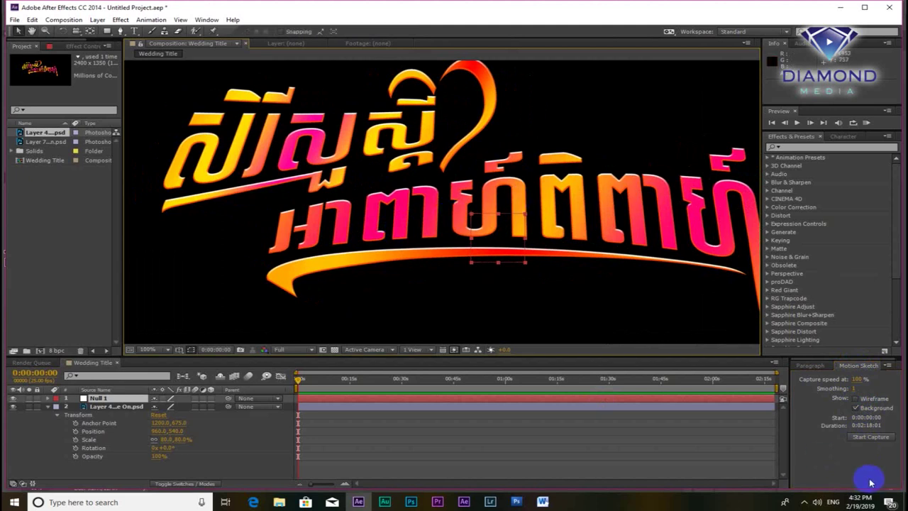
{"action": "left_click_drag", "start_coordinate": [644, 268], "coordinate": [602, 262]}
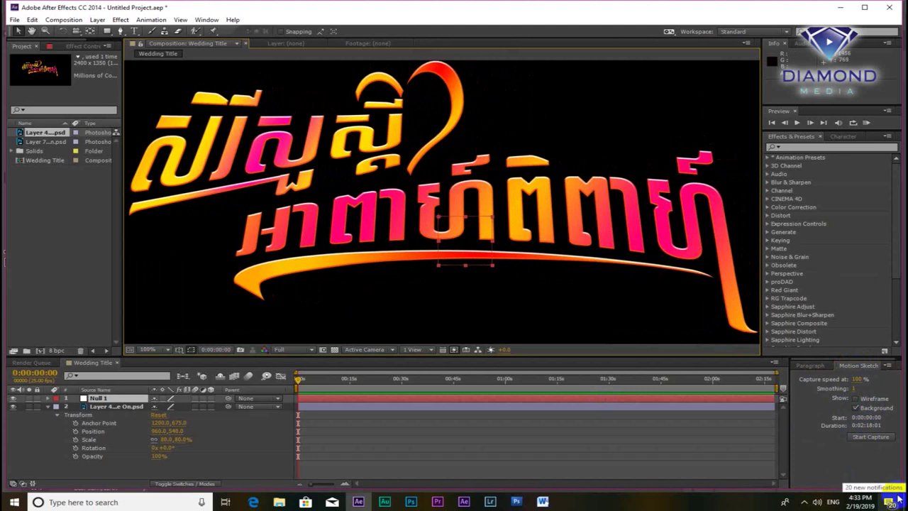
{"action": "left_click", "coordinate": [859, 438]}
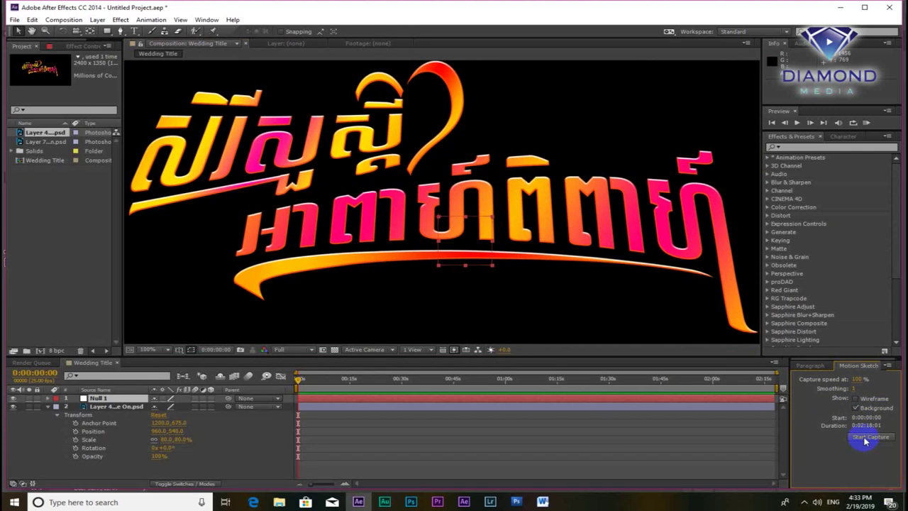
{"action": "left_click", "coordinate": [864, 440]}
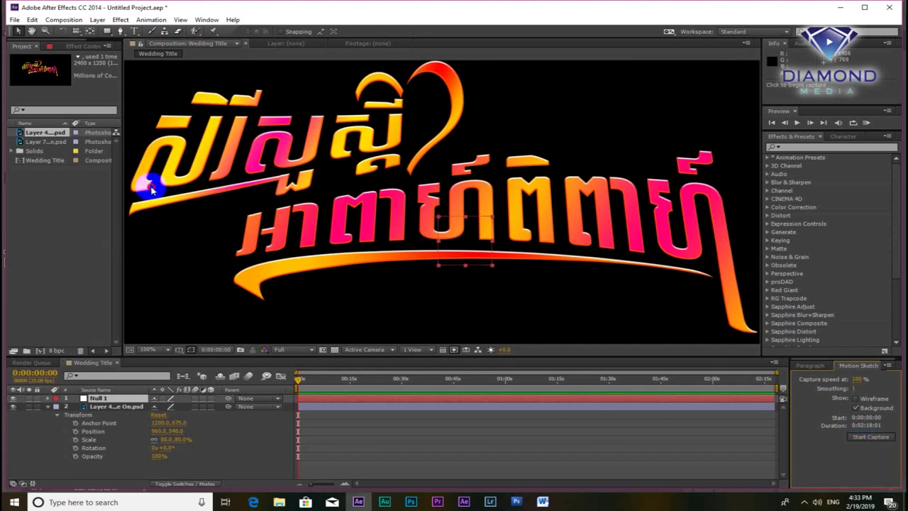
{"action": "mouse_move", "coordinate": [151, 188]}
{"action": "left_mouse_down"}
{"action": "mouse_move", "coordinate": [205, 146]}
{"action": "mouse_move", "coordinate": [224, 112]}
{"action": "mouse_move", "coordinate": [218, 97]}
{"action": "mouse_move", "coordinate": [258, 91]}
{"action": "mouse_move", "coordinate": [236, 145]}
{"action": "mouse_move", "coordinate": [258, 171]}
{"action": "mouse_move", "coordinate": [282, 137]}
{"action": "mouse_move", "coordinate": [287, 165]}
{"action": "mouse_move", "coordinate": [312, 138]}
{"action": "mouse_move", "coordinate": [300, 104]}
{"action": "mouse_move", "coordinate": [263, 117]}
{"action": "mouse_move", "coordinate": [298, 125]}
{"action": "mouse_move", "coordinate": [304, 186]}
{"action": "mouse_move", "coordinate": [209, 176]}
{"action": "mouse_move", "coordinate": [121, 209]}
{"action": "mouse_move", "coordinate": [132, 196]}
{"action": "mouse_move", "coordinate": [292, 154]}
{"action": "mouse_move", "coordinate": [342, 154]}
{"action": "mouse_move", "coordinate": [335, 131]}
{"action": "mouse_move", "coordinate": [364, 140]}
{"action": "mouse_move", "coordinate": [399, 114]}
{"action": "mouse_move", "coordinate": [314, 112]}
{"action": "mouse_move", "coordinate": [376, 125]}
{"action": "mouse_move", "coordinate": [365, 98]}
{"action": "mouse_move", "coordinate": [388, 108]}
{"action": "mouse_move", "coordinate": [399, 154]}
{"action": "mouse_move", "coordinate": [363, 164]}
{"action": "mouse_move", "coordinate": [389, 141]}
{"action": "mouse_move", "coordinate": [401, 114]}
{"action": "mouse_move", "coordinate": [355, 96]}
{"action": "mouse_move", "coordinate": [373, 79]}
{"action": "mouse_move", "coordinate": [399, 90]}
{"action": "mouse_move", "coordinate": [422, 72]}
{"action": "mouse_move", "coordinate": [454, 88]}
{"action": "mouse_move", "coordinate": [408, 177]}
{"action": "mouse_move", "coordinate": [234, 208]}
{"action": "mouse_move", "coordinate": [229, 253]}
{"action": "mouse_move", "coordinate": [254, 226]}
{"action": "mouse_move", "coordinate": [263, 243]}
{"action": "mouse_move", "coordinate": [283, 217]}
{"action": "mouse_move", "coordinate": [253, 210]}
{"action": "mouse_move", "coordinate": [287, 223]}
{"action": "mouse_move", "coordinate": [292, 213]}
{"action": "left_mouse_up"}
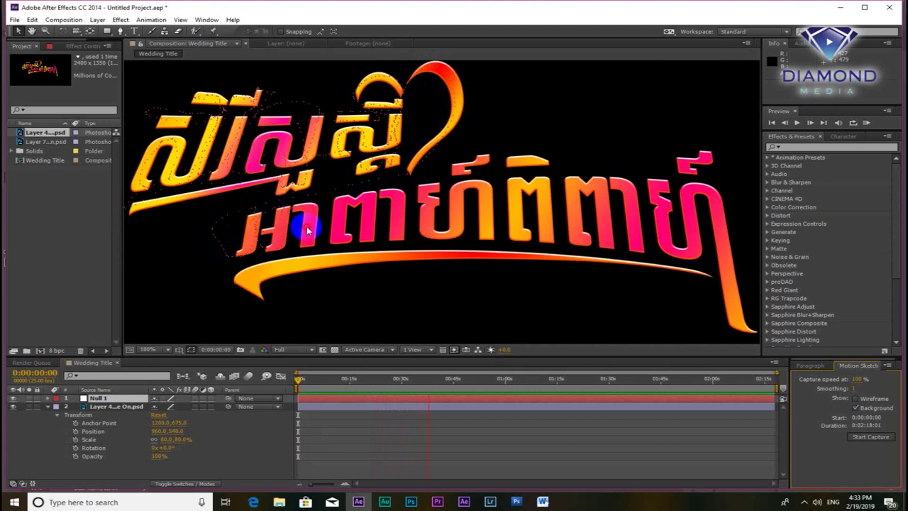
{"action": "left_click_drag", "start_coordinate": [304, 245], "coordinate": [355, 250]}
{"action": "mouse_move", "coordinate": [363, 201]}
{"action": "left_mouse_down"}
{"action": "mouse_move", "coordinate": [365, 229]}
{"action": "mouse_move", "coordinate": [372, 219]}
{"action": "mouse_move", "coordinate": [395, 227]}
{"action": "mouse_move", "coordinate": [405, 175]}
{"action": "mouse_move", "coordinate": [432, 182]}
{"action": "mouse_move", "coordinate": [438, 197]}
{"action": "mouse_move", "coordinate": [419, 198]}
{"action": "mouse_move", "coordinate": [435, 239]}
{"action": "mouse_move", "coordinate": [454, 203]}
{"action": "mouse_move", "coordinate": [476, 188]}
{"action": "mouse_move", "coordinate": [483, 223]}
{"action": "mouse_move", "coordinate": [480, 146]}
{"action": "mouse_move", "coordinate": [510, 243]}
{"action": "mouse_move", "coordinate": [519, 189]}
{"action": "mouse_move", "coordinate": [532, 187]}
{"action": "mouse_move", "coordinate": [552, 229]}
{"action": "mouse_move", "coordinate": [551, 166]}
{"action": "mouse_move", "coordinate": [517, 152]}
{"action": "mouse_move", "coordinate": [552, 163]}
{"action": "mouse_move", "coordinate": [567, 246]}
{"action": "mouse_move", "coordinate": [588, 239]}
{"action": "mouse_move", "coordinate": [578, 187]}
{"action": "mouse_move", "coordinate": [608, 233]}
{"action": "mouse_move", "coordinate": [606, 181]}
{"action": "mouse_move", "coordinate": [631, 209]}
{"action": "mouse_move", "coordinate": [638, 260]}
{"action": "mouse_move", "coordinate": [639, 164]}
{"action": "mouse_move", "coordinate": [667, 184]}
{"action": "mouse_move", "coordinate": [665, 242]}
{"action": "left_mouse_up"}
{"action": "mouse_move", "coordinate": [694, 217]}
{"action": "left_mouse_down"}
{"action": "mouse_move", "coordinate": [708, 185]}
{"action": "mouse_move", "coordinate": [731, 316]}
{"action": "mouse_move", "coordinate": [757, 294]}
{"action": "mouse_move", "coordinate": [745, 174]}
{"action": "mouse_move", "coordinate": [706, 173]}
{"action": "mouse_move", "coordinate": [709, 142]}
{"action": "mouse_move", "coordinate": [559, 142]}
{"action": "mouse_move", "coordinate": [322, 207]}
{"action": "mouse_move", "coordinate": [250, 277]}
{"action": "mouse_move", "coordinate": [256, 296]}
{"action": "mouse_move", "coordinate": [301, 260]}
{"action": "mouse_move", "coordinate": [405, 256]}
{"action": "mouse_move", "coordinate": [654, 263]}
{"action": "mouse_move", "coordinate": [700, 277]}
{"action": "mouse_move", "coordinate": [695, 284]}
{"action": "mouse_move", "coordinate": [270, 298]}
{"action": "left_mouse_up"}
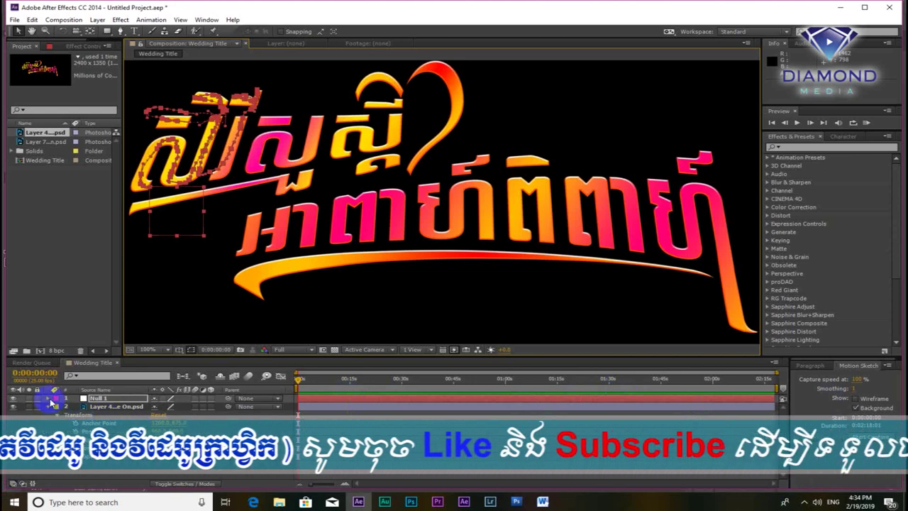
Step: Reveal Null 1's Position keyframes and save the project as 'Wedding title write on.aep'
{"action": "left_click", "coordinate": [48, 399]}
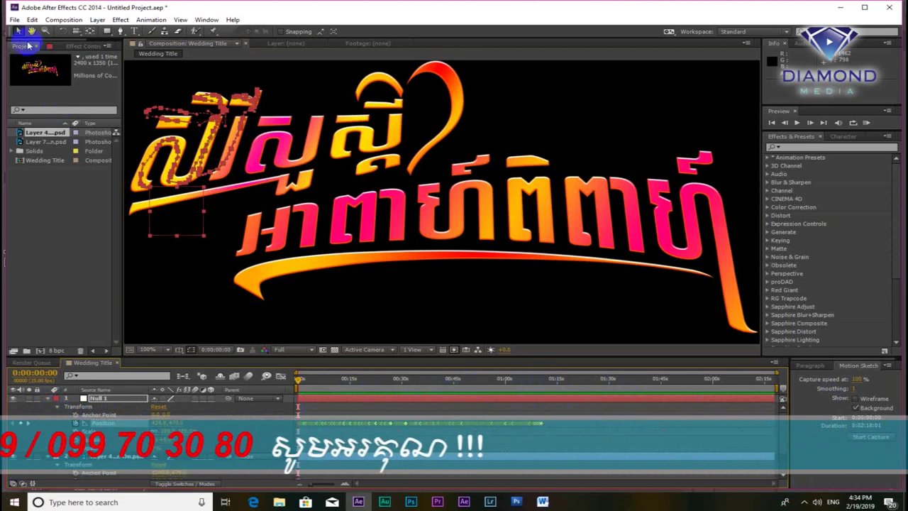
{"action": "left_click", "coordinate": [15, 20]}
{"action": "mouse_move", "coordinate": [32, 109]}
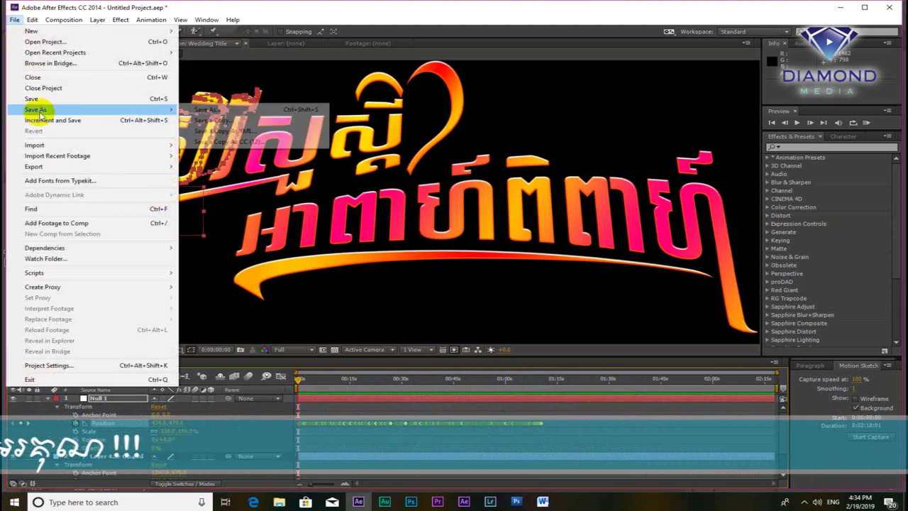
{"action": "left_click", "coordinate": [188, 110]}
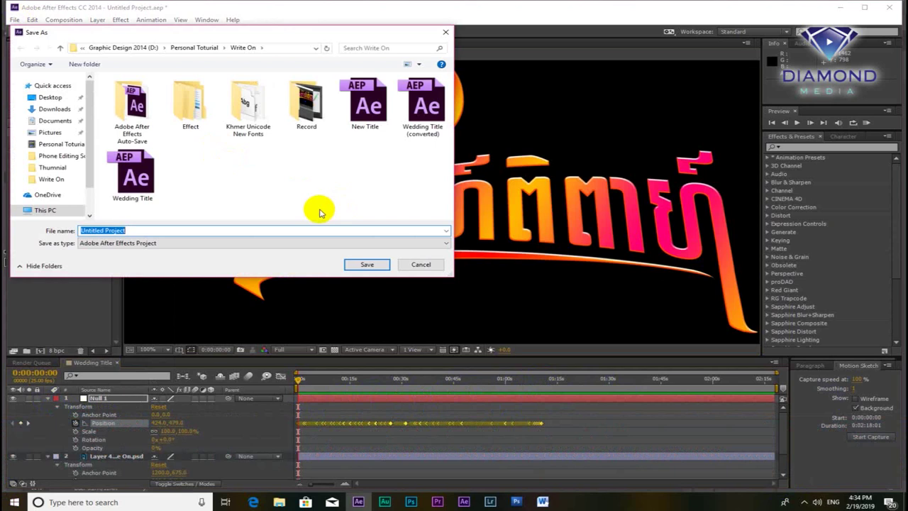
{"action": "type", "text": "Weddin"}
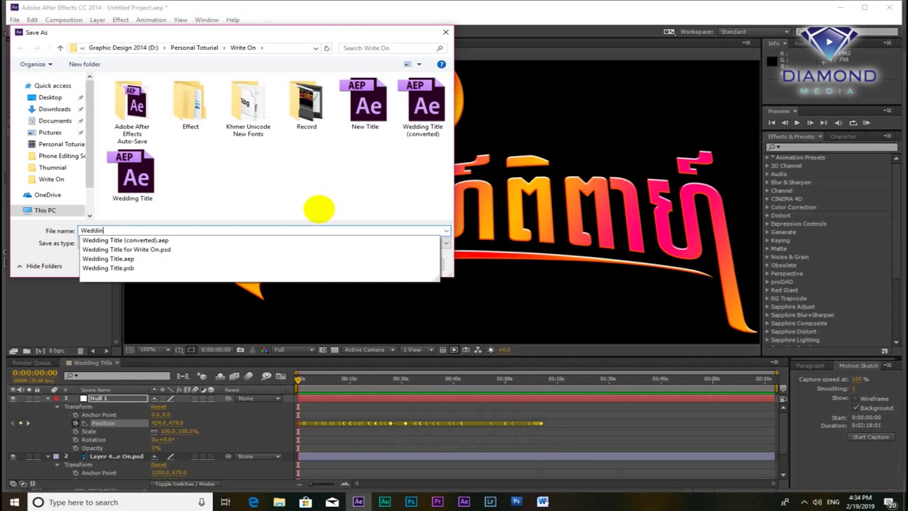
{"action": "type", "text": "tle write on"}
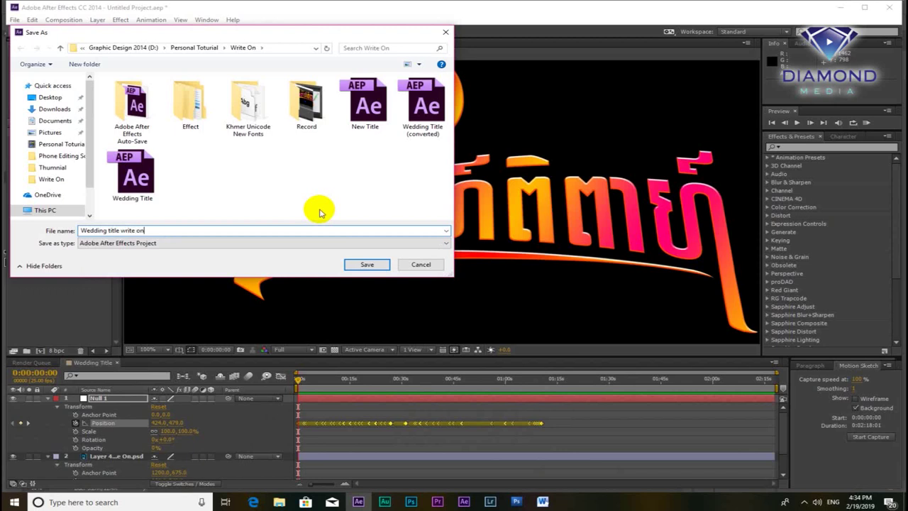
{"action": "key", "text": "Return"}
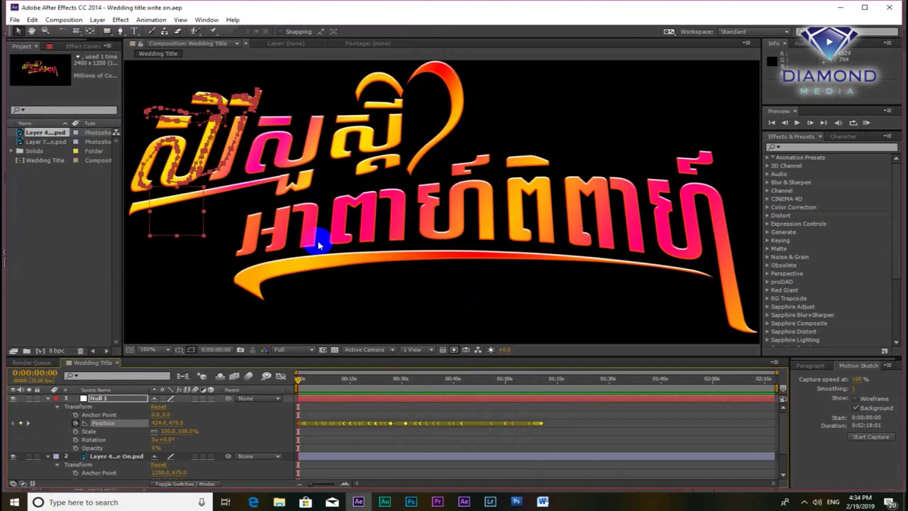
Step: Zoom to 200% on the upper title line, then delete and restore the Position keyframes
{"action": "key", "text": "period"}
{"action": "left_click_drag", "start_coordinate": [287, 207], "coordinate": [420, 289]}
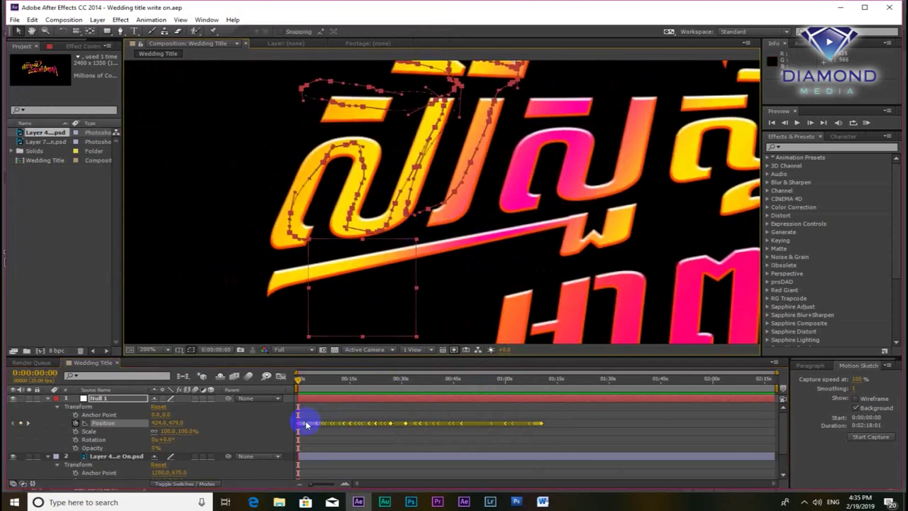
{"action": "scroll", "coordinate": [312, 228], "scroll_direction": "up", "scroll_amount": 2}
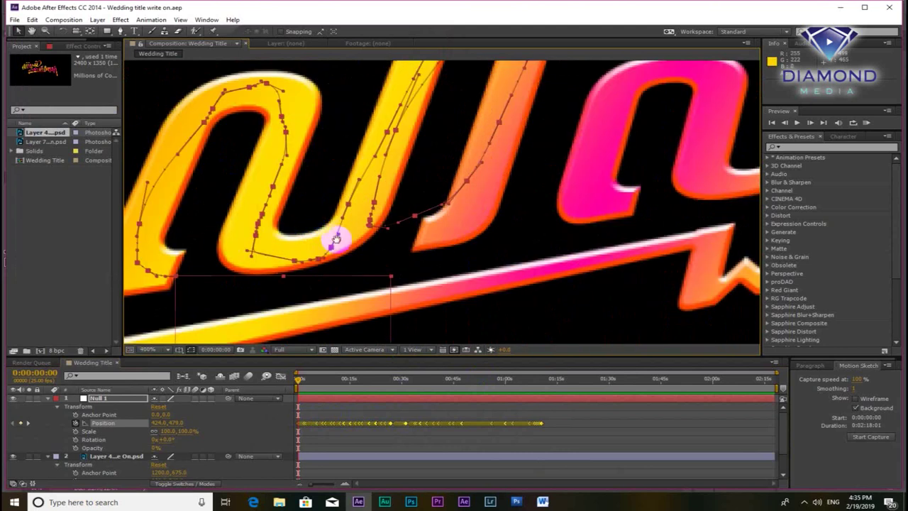
{"action": "left_click_drag", "start_coordinate": [336, 239], "coordinate": [348, 237]}
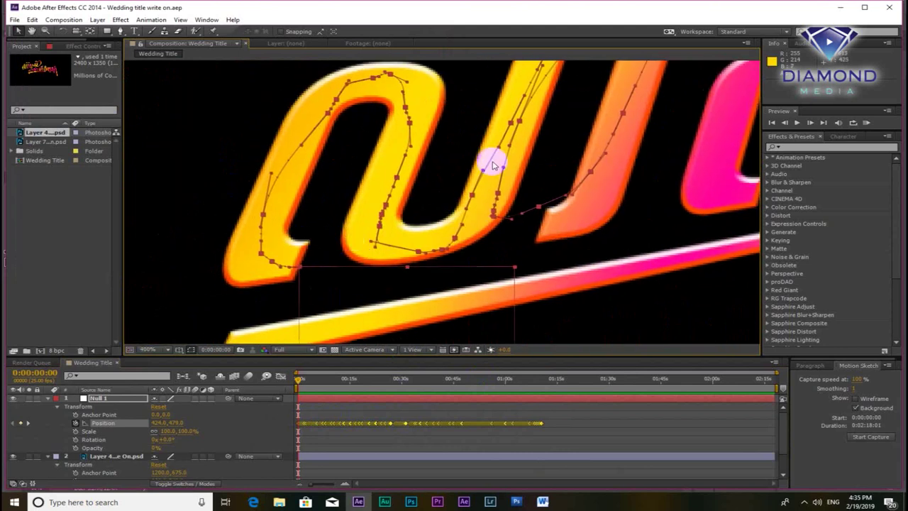
{"action": "mouse_move", "coordinate": [495, 165]}
{"action": "left_mouse_down"}
{"action": "mouse_move", "coordinate": [299, 256]}
{"action": "mouse_move", "coordinate": [308, 273]}
{"action": "left_mouse_up"}
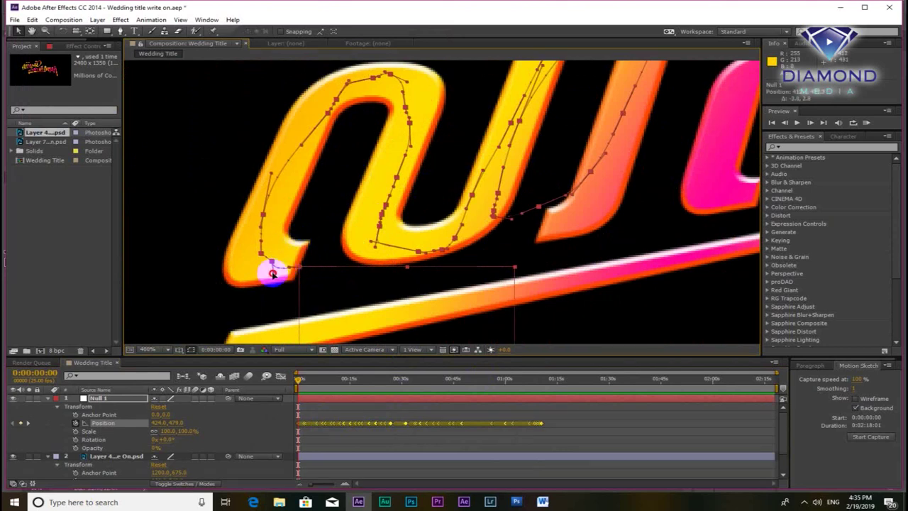
{"action": "key", "text": "Delete"}
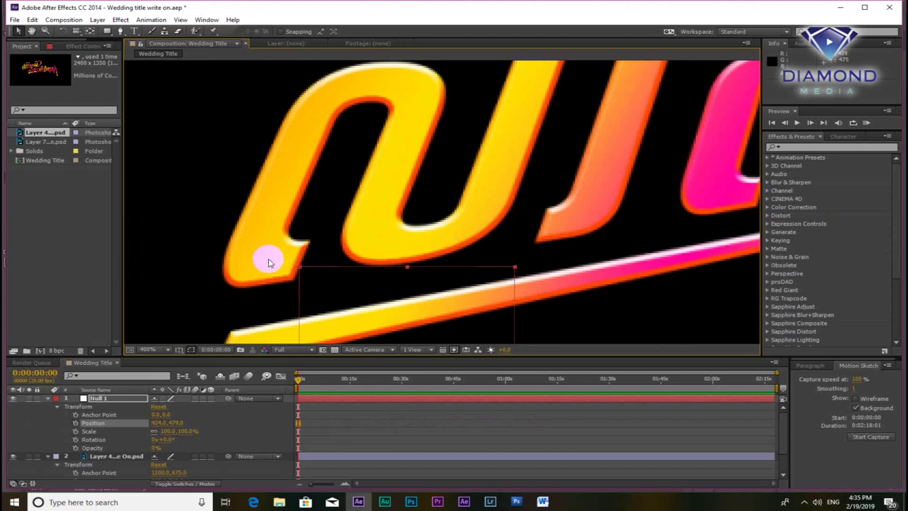
{"action": "key", "text": "ctrl+z"}
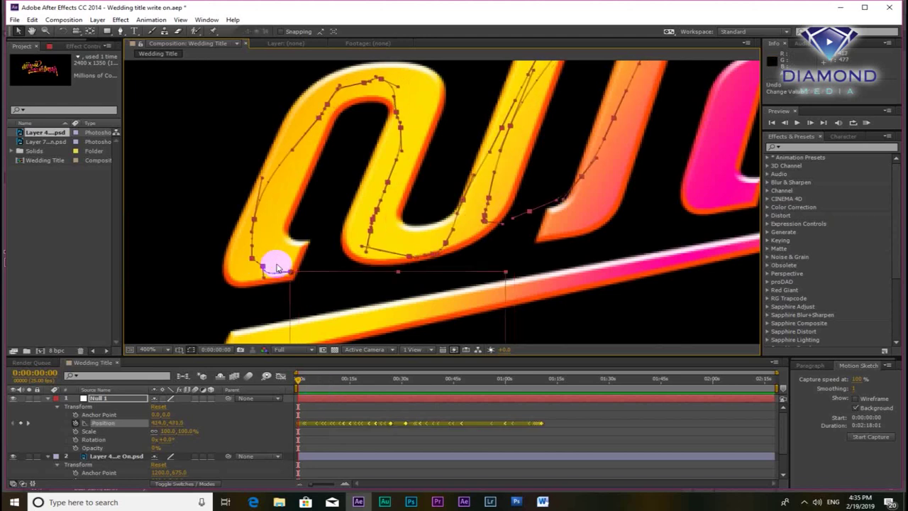
Step: Shift Null 1's motion path and reshape its start, end and upper-left curve onto the letter
{"action": "left_click_drag", "start_coordinate": [277, 268], "coordinate": [272, 262]}
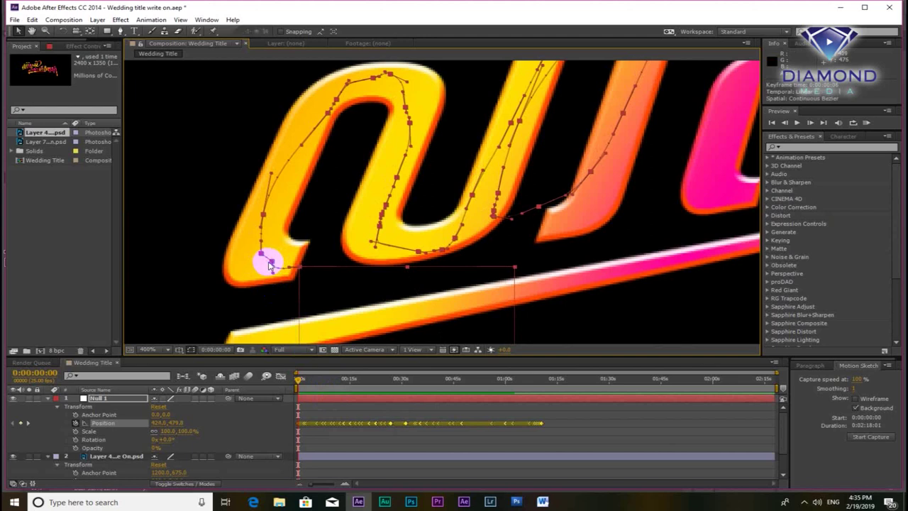
{"action": "left_click_drag", "start_coordinate": [273, 262], "coordinate": [266, 264]}
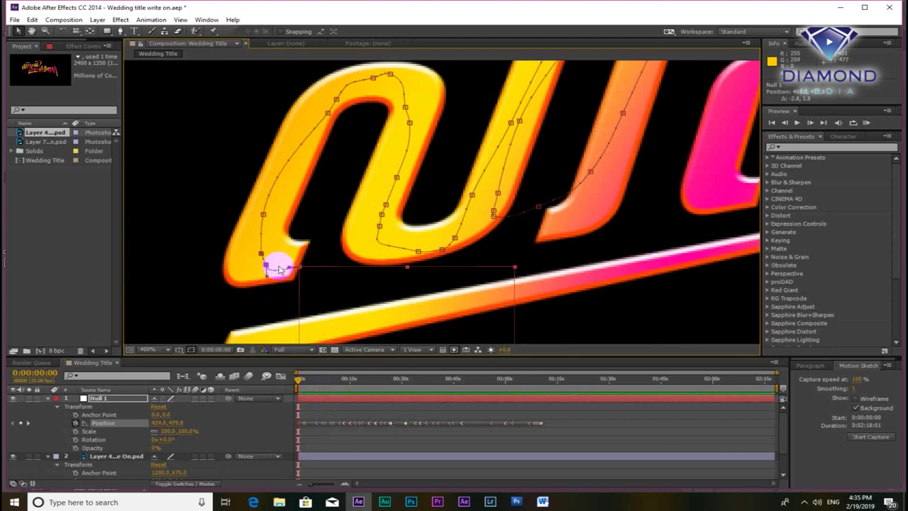
{"action": "left_click", "coordinate": [267, 256]}
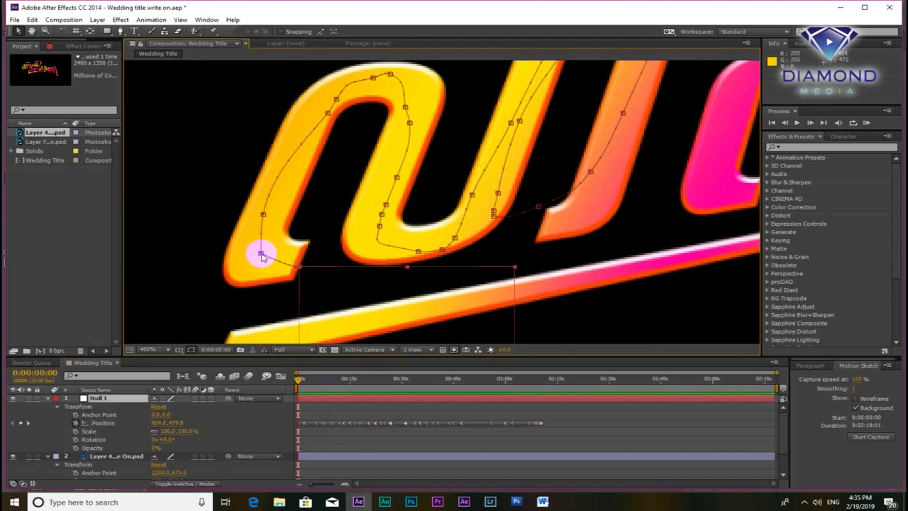
{"action": "left_click_drag", "start_coordinate": [261, 255], "coordinate": [255, 260]}
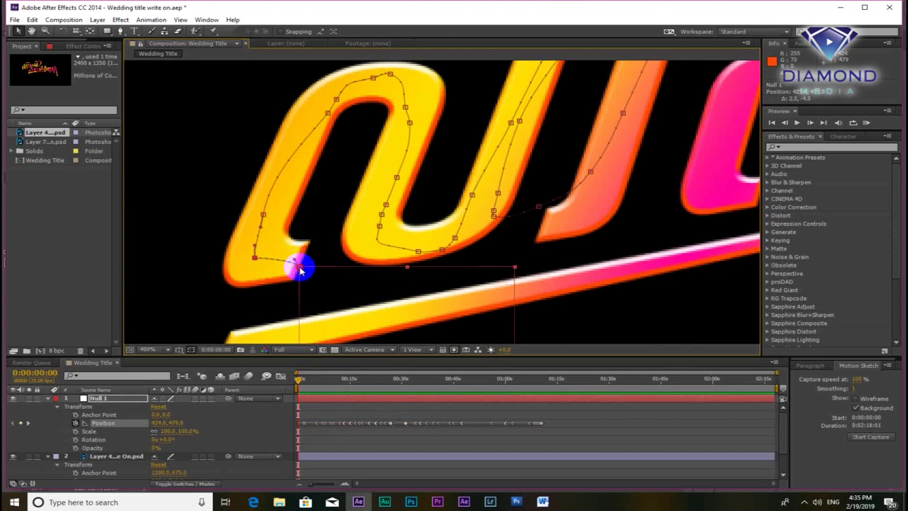
{"action": "left_click_drag", "start_coordinate": [300, 270], "coordinate": [299, 261]}
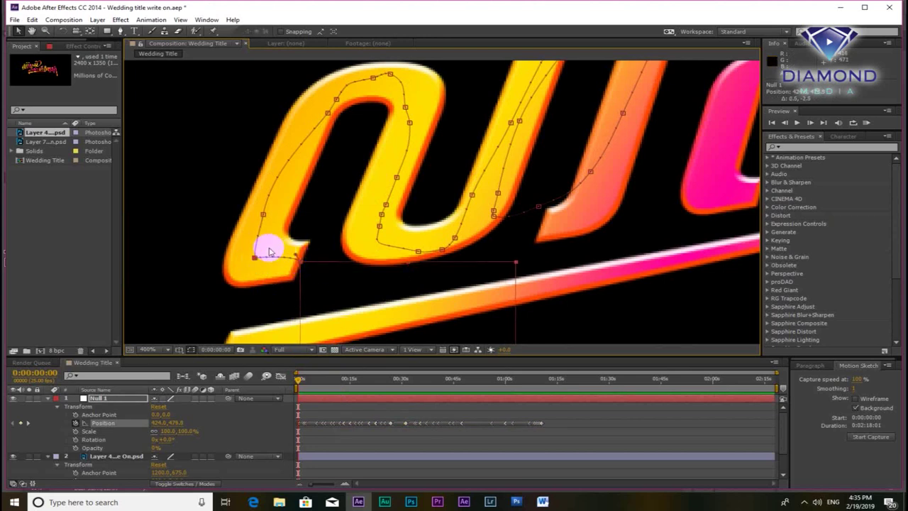
{"action": "left_click_drag", "start_coordinate": [263, 215], "coordinate": [267, 216]}
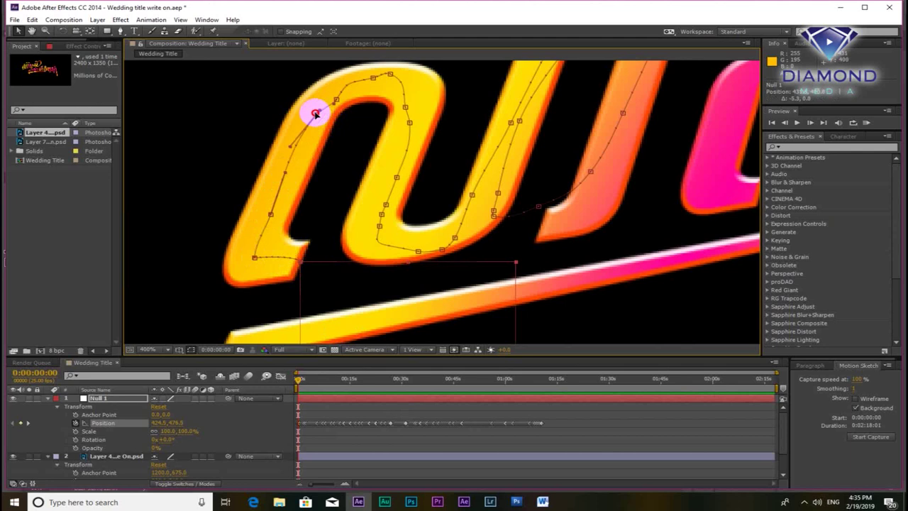
{"action": "mouse_move", "coordinate": [315, 113]}
{"action": "left_mouse_down"}
{"action": "mouse_move", "coordinate": [330, 110]}
{"action": "mouse_move", "coordinate": [318, 107]}
{"action": "left_mouse_up"}
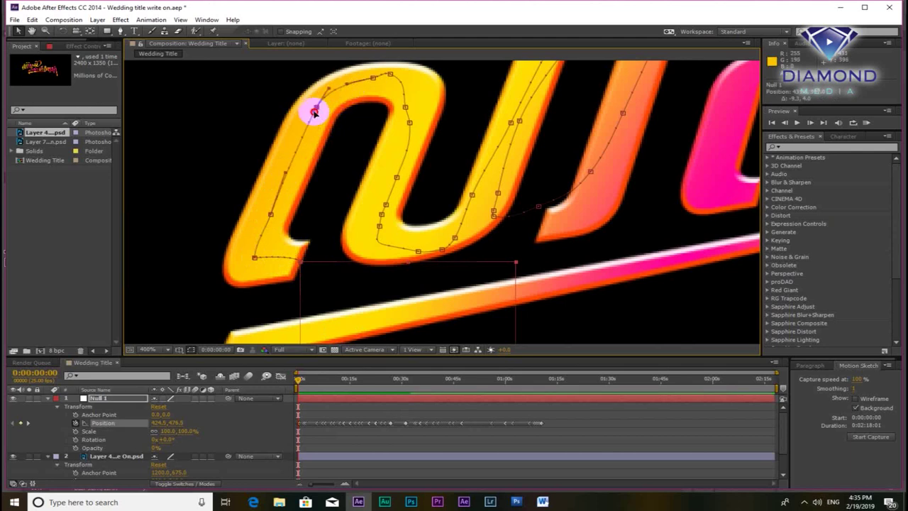
{"action": "left_click_drag", "start_coordinate": [317, 106], "coordinate": [383, 80]}
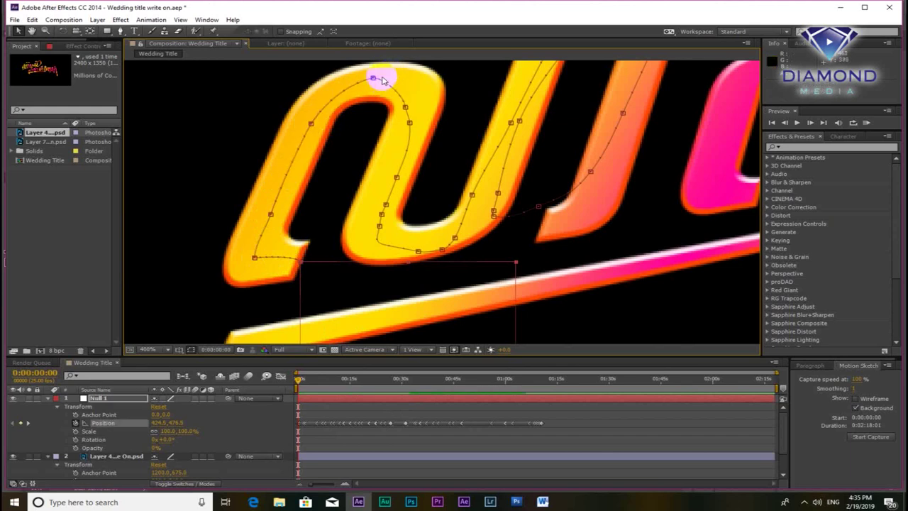
Step: Move further path vertices and handles onto the stroke, then delete Null 1
{"action": "left_click", "coordinate": [407, 106]}
{"action": "mouse_move", "coordinate": [407, 108]}
{"action": "left_mouse_down"}
{"action": "mouse_move", "coordinate": [413, 97]}
{"action": "mouse_move", "coordinate": [364, 83]}
{"action": "left_mouse_up"}
{"action": "left_click", "coordinate": [378, 83]}
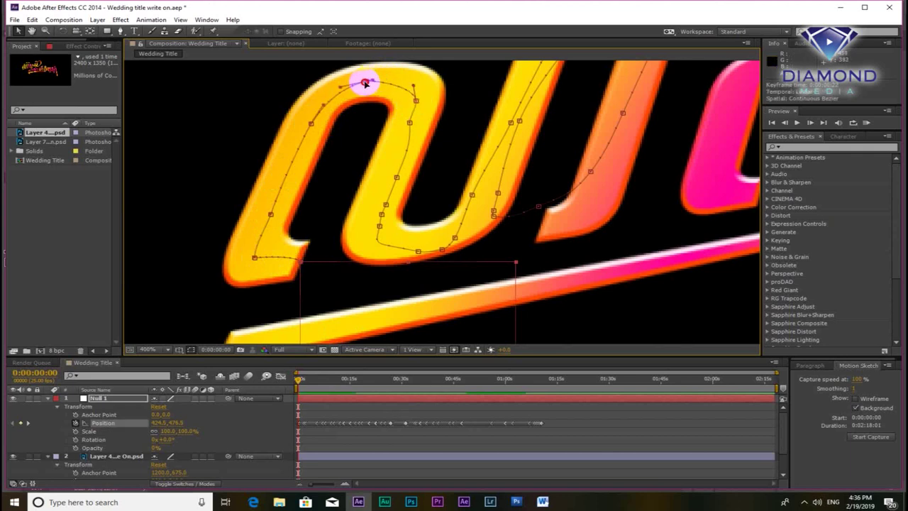
{"action": "left_click", "coordinate": [409, 123]}
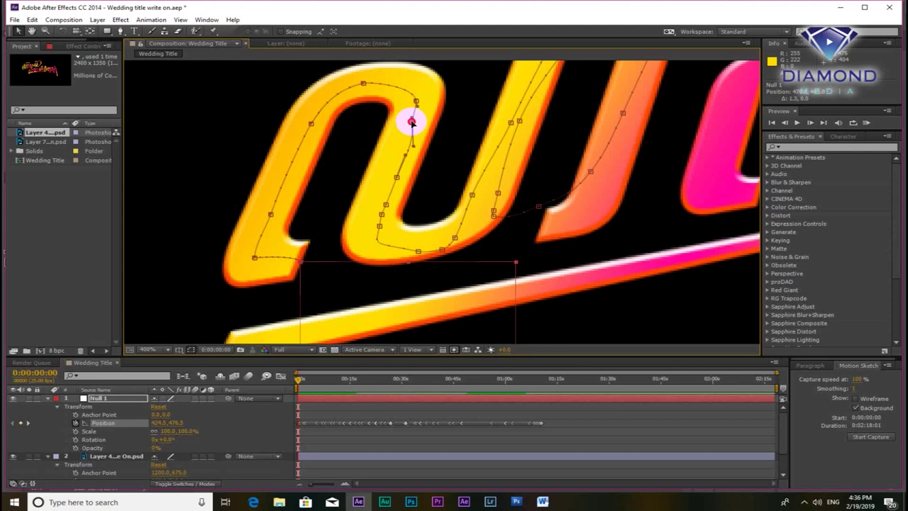
{"action": "mouse_move", "coordinate": [409, 124]}
{"action": "left_mouse_down"}
{"action": "mouse_move", "coordinate": [415, 144]}
{"action": "mouse_move", "coordinate": [390, 182]}
{"action": "mouse_move", "coordinate": [382, 220]}
{"action": "left_mouse_up"}
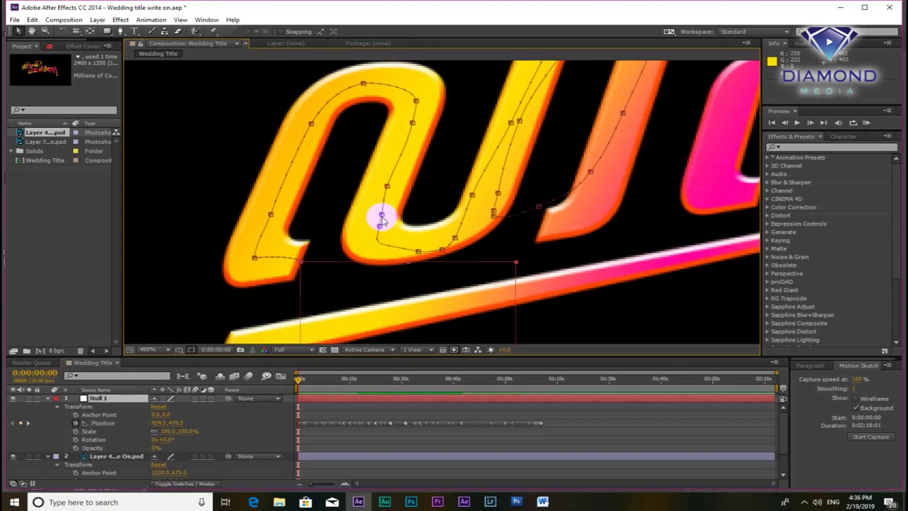
{"action": "key", "text": "Delete"}
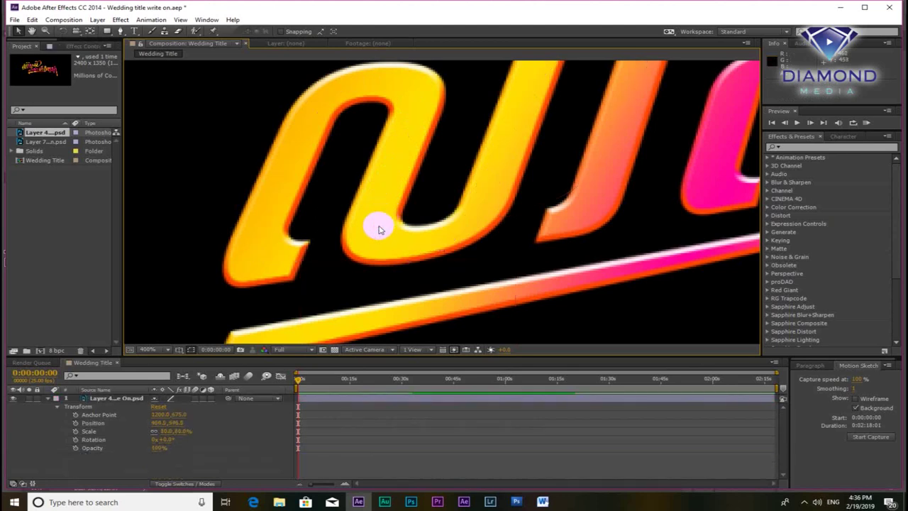
Step: Restore Null 1 and adjust its path vertices around the bottom of the letter
{"action": "key", "text": "ctrl+z"}
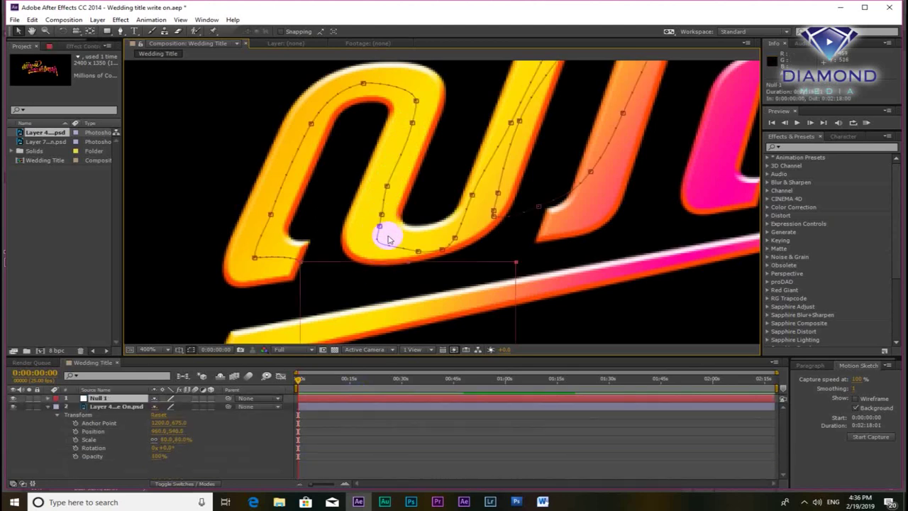
{"action": "left_click", "coordinate": [376, 217]}
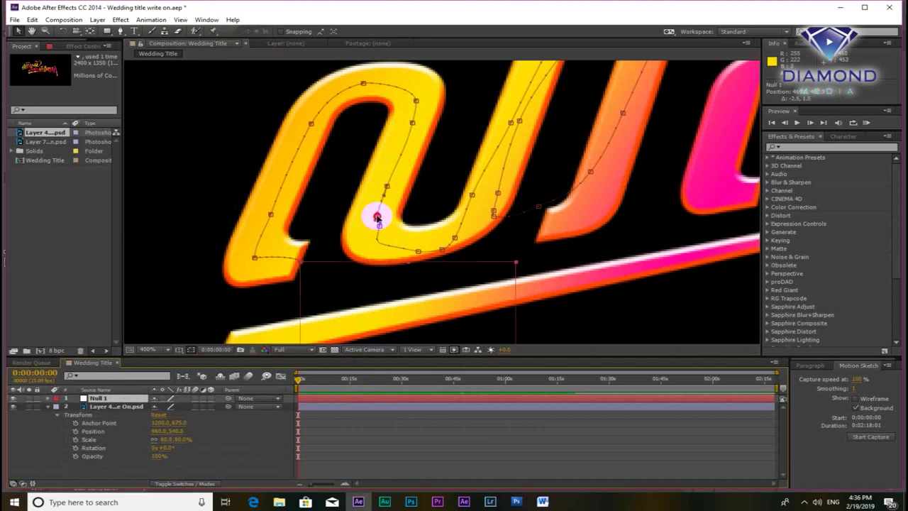
{"action": "left_click_drag", "start_coordinate": [377, 216], "coordinate": [379, 227]}
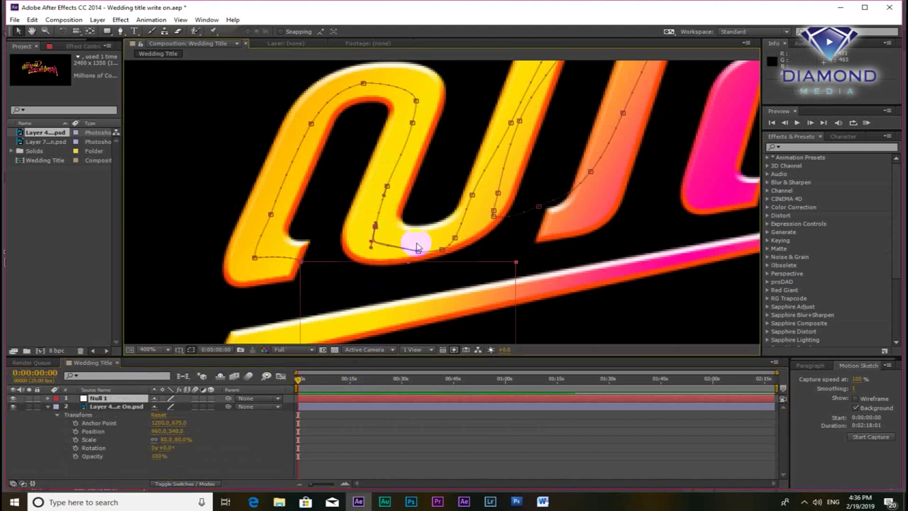
{"action": "left_click_drag", "start_coordinate": [420, 249], "coordinate": [389, 246]}
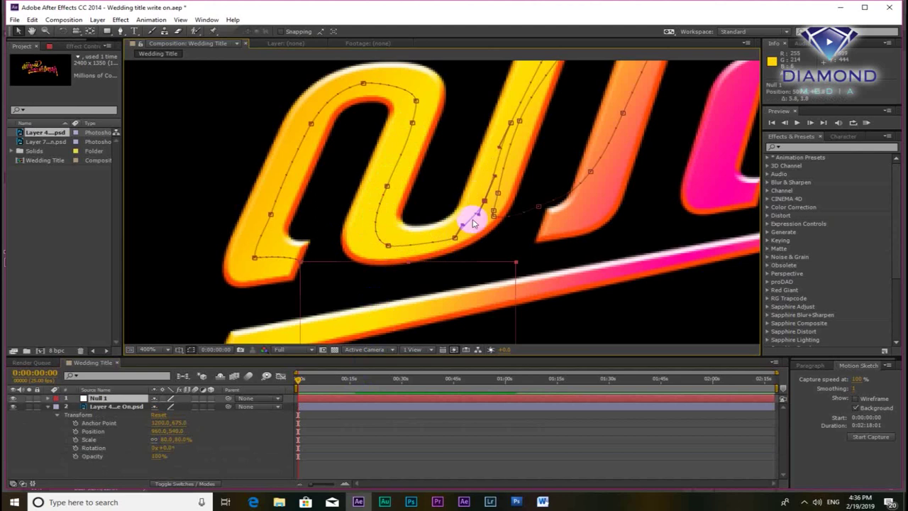
{"action": "left_click_drag", "start_coordinate": [511, 126], "coordinate": [447, 199]}
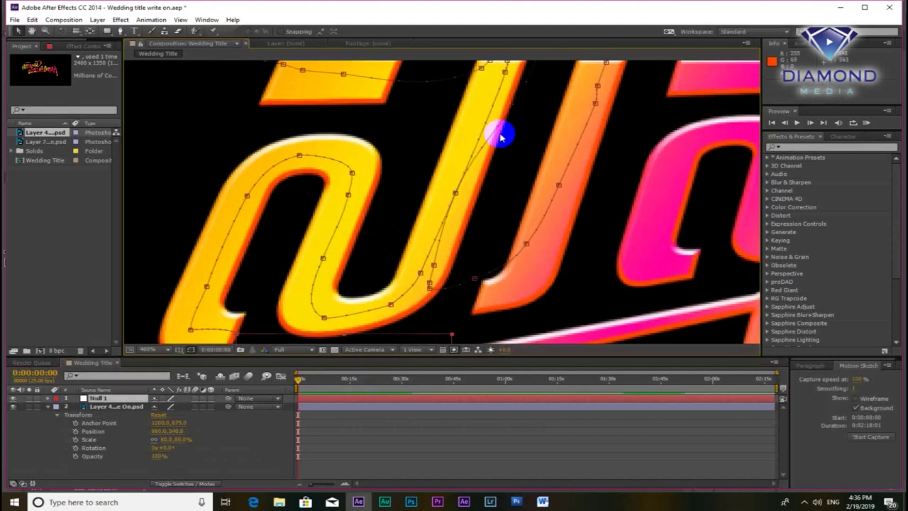
{"action": "key", "text": "ctrl+z"}
{"action": "key", "text": "ctrl+z"}
Step: Sketch a quill path along the top bar, then delete and restore Null 1
{"action": "key", "text": "ctrl+shift+z"}
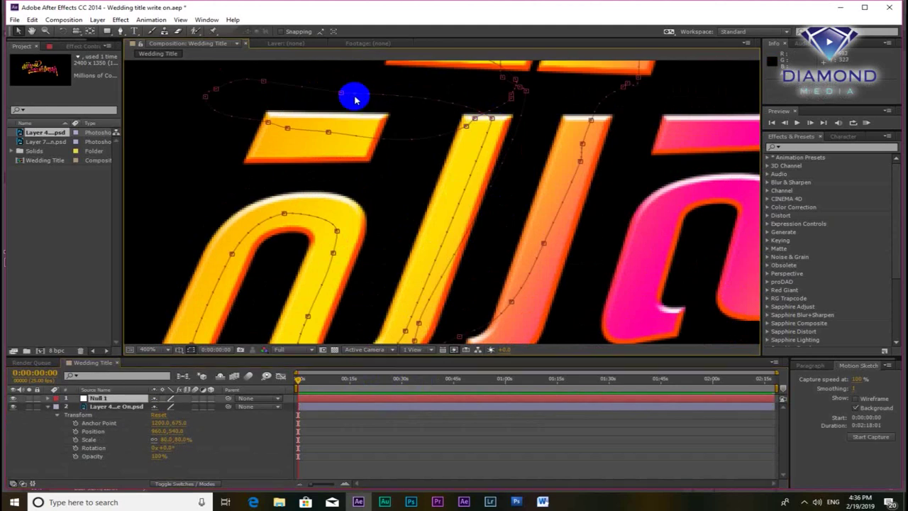
{"action": "key", "text": "ctrl+z"}
{"action": "key", "text": "ctrl+shift+z"}
{"action": "mouse_move", "coordinate": [218, 91]}
{"action": "left_mouse_down"}
{"action": "mouse_move", "coordinate": [489, 119]}
{"action": "mouse_move", "coordinate": [466, 208]}
{"action": "left_mouse_up"}
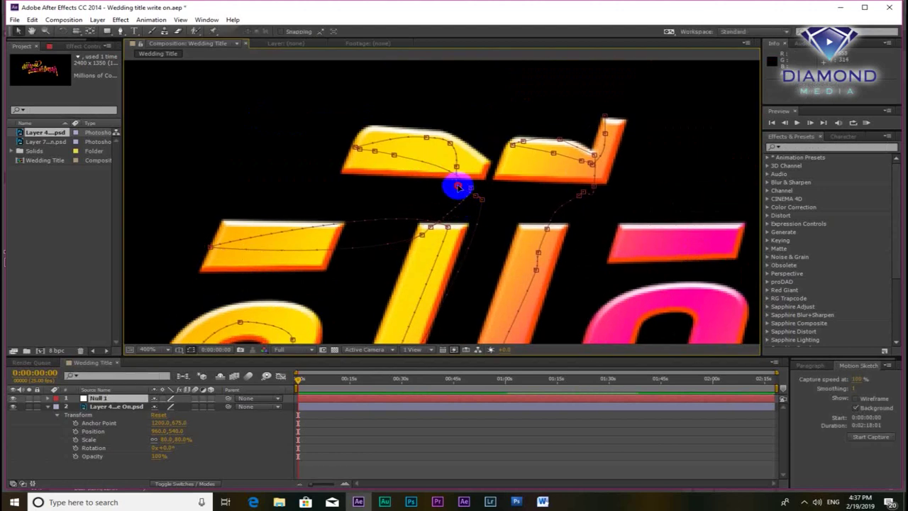
{"action": "key", "text": "Delete"}
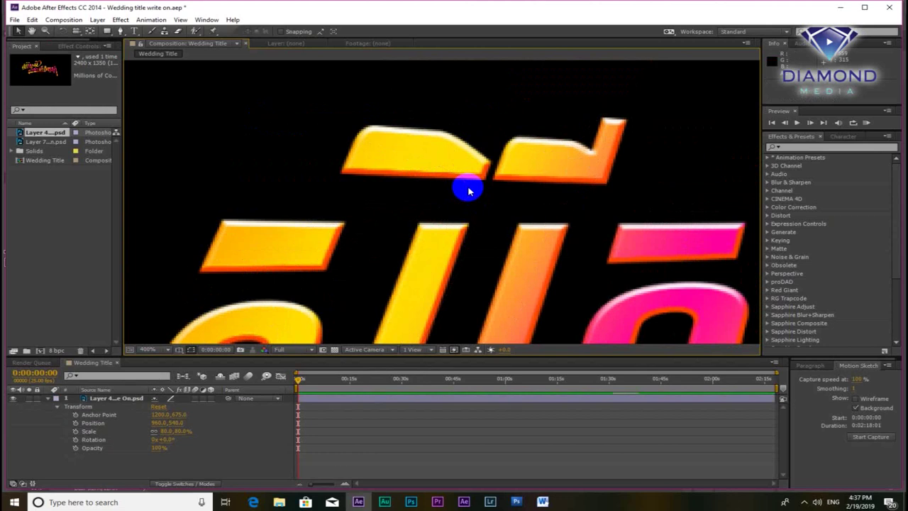
{"action": "key", "text": "ctrl+z"}
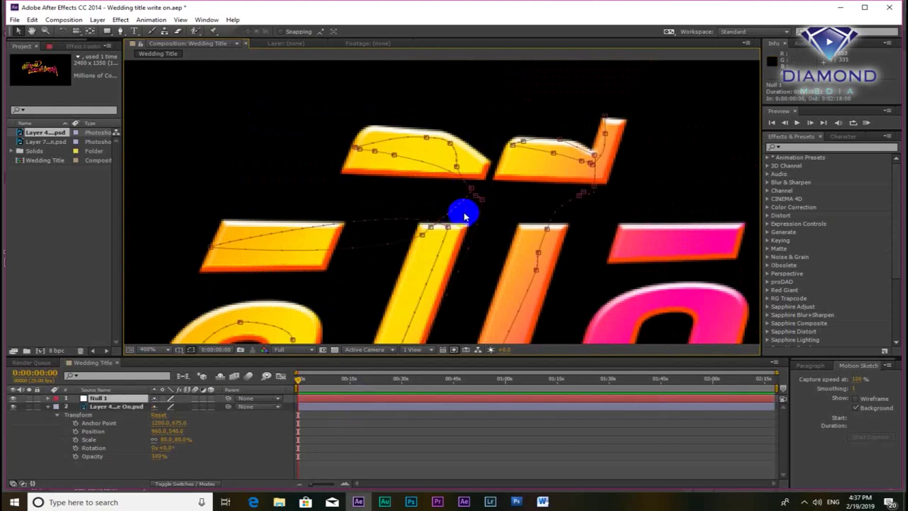
Step: Trace a new quill path back and forth across the top stroke
{"action": "left_click_drag", "start_coordinate": [472, 192], "coordinate": [480, 179]}
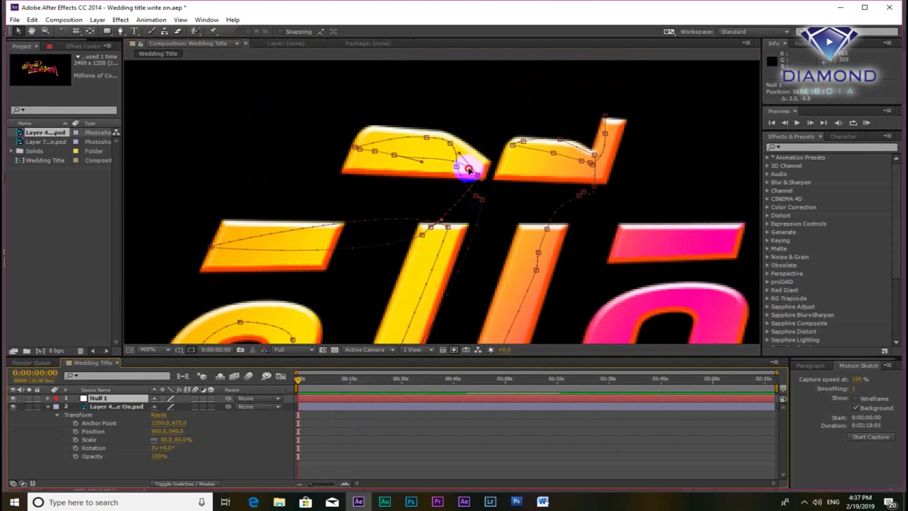
{"action": "mouse_move", "coordinate": [469, 169]}
{"action": "left_mouse_down"}
{"action": "mouse_move", "coordinate": [386, 161]}
{"action": "mouse_move", "coordinate": [360, 149]}
{"action": "left_mouse_up"}
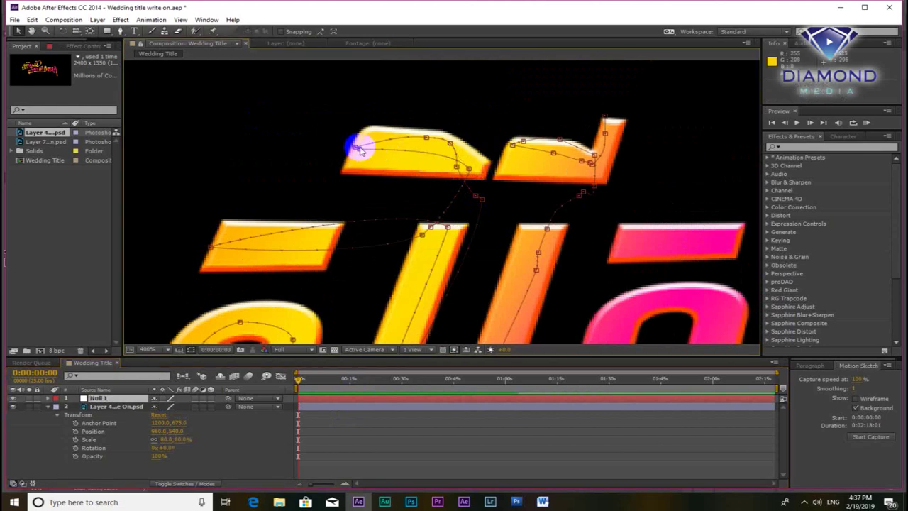
{"action": "mouse_move", "coordinate": [356, 148]}
{"action": "left_mouse_down"}
{"action": "mouse_move", "coordinate": [441, 148]}
{"action": "mouse_move", "coordinate": [458, 184]}
{"action": "mouse_move", "coordinate": [469, 169]}
{"action": "left_mouse_up"}
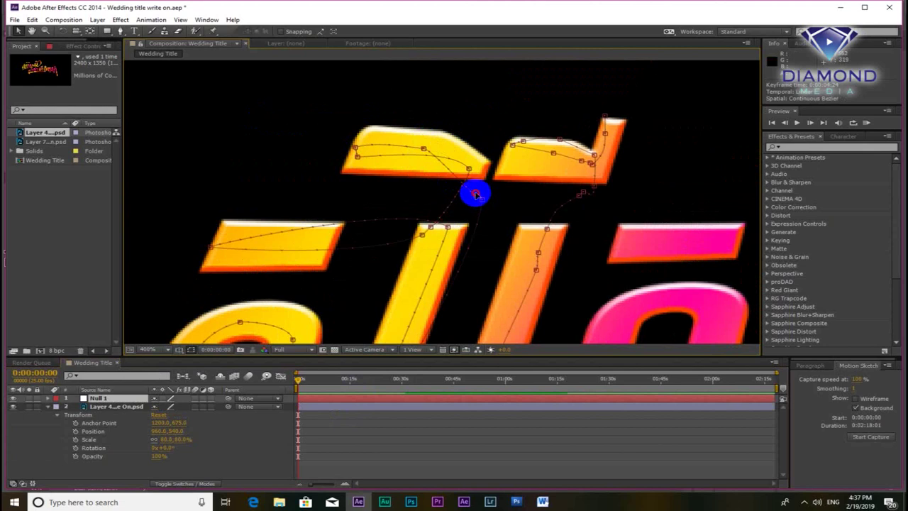
{"action": "scroll", "coordinate": [391, 239], "scroll_direction": "down", "scroll_amount": 5}
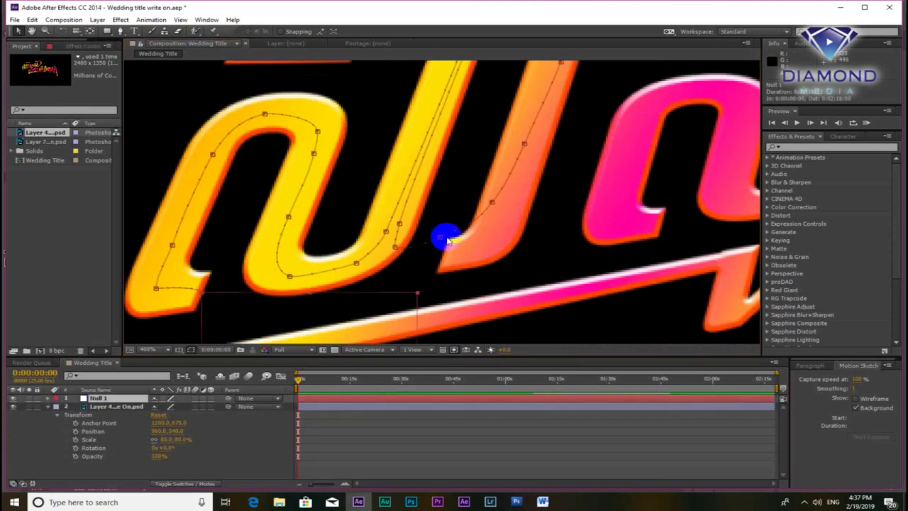
{"action": "scroll", "coordinate": [511, 227], "scroll_direction": "up", "scroll_amount": 2}
{"action": "mouse_move", "coordinate": [503, 182]}
{"action": "left_mouse_down"}
{"action": "mouse_move", "coordinate": [541, 119]}
{"action": "mouse_move", "coordinate": [555, 148]}
{"action": "left_mouse_up"}
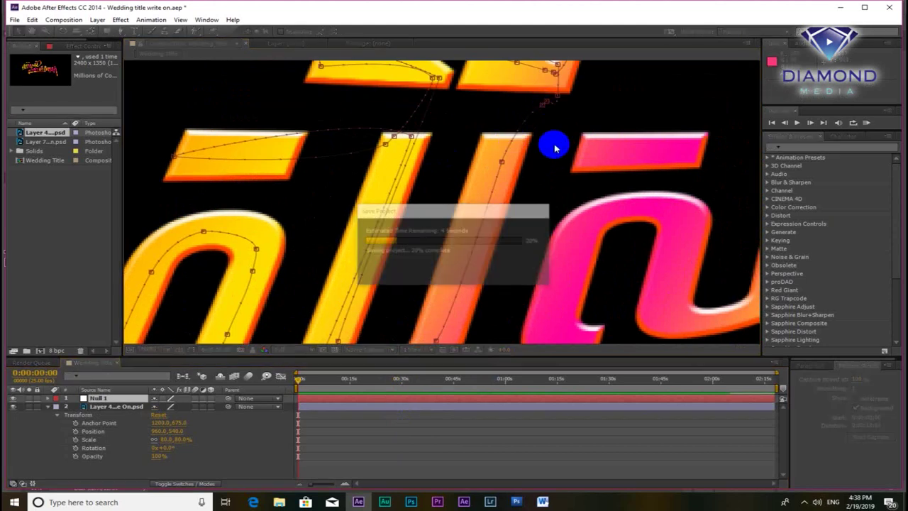
Step: Trace the quill over the letter, scrub to 0:00:07:24, and move Null 1 beside the pink letter
{"action": "left_click_drag", "start_coordinate": [486, 178], "coordinate": [486, 151]}
{"action": "left_click", "coordinate": [391, 381]}
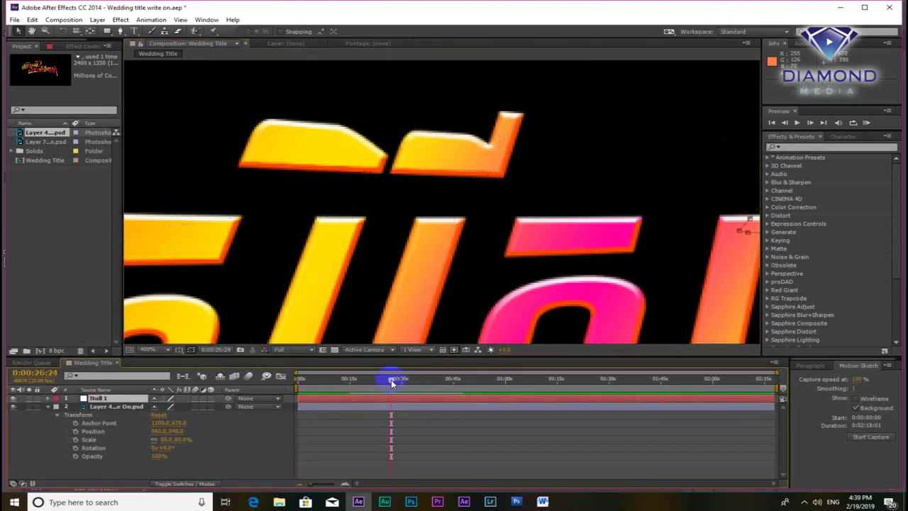
{"action": "left_click_drag", "start_coordinate": [391, 381], "coordinate": [344, 381]}
{"action": "mouse_move", "coordinate": [473, 253]}
{"action": "left_mouse_down"}
{"action": "mouse_move", "coordinate": [430, 238]}
{"action": "mouse_move", "coordinate": [431, 259]}
{"action": "left_mouse_up"}
{"action": "left_click", "coordinate": [419, 402]}
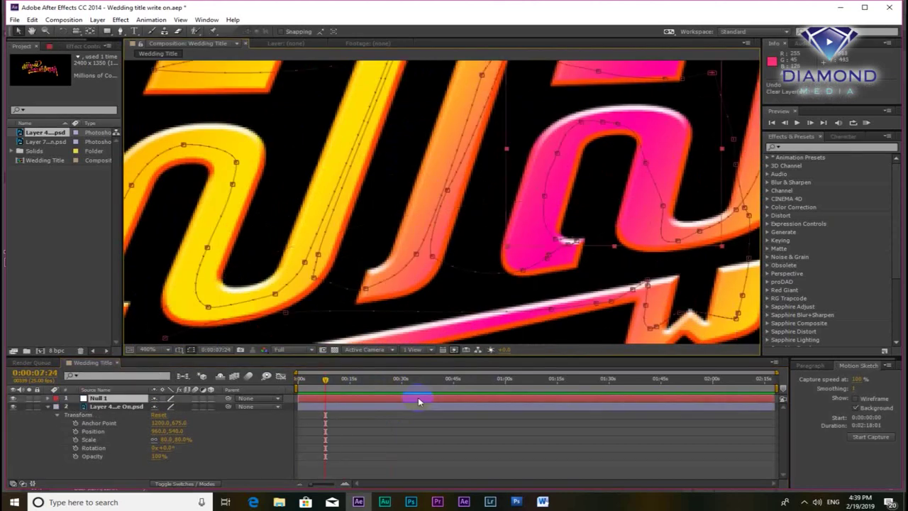
{"action": "mouse_move", "coordinate": [573, 253]}
{"action": "left_mouse_down"}
{"action": "mouse_move", "coordinate": [543, 222]}
{"action": "mouse_move", "coordinate": [668, 155]}
{"action": "mouse_move", "coordinate": [700, 229]}
{"action": "mouse_move", "coordinate": [525, 234]}
{"action": "left_mouse_up"}
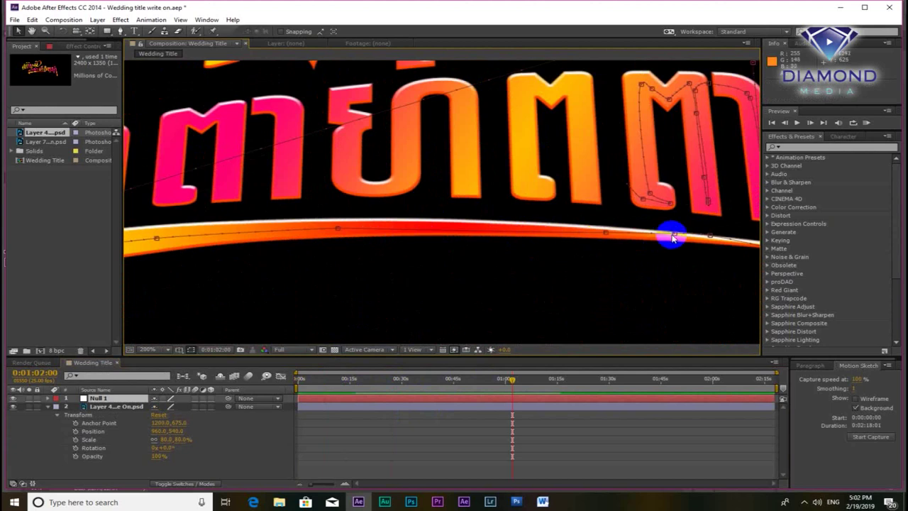
Step: Move the quill along the underline stroke and bring the title's right end into view
{"action": "mouse_move", "coordinate": [672, 238]}
{"action": "left_mouse_down"}
{"action": "mouse_move", "coordinate": [711, 241]}
{"action": "mouse_move", "coordinate": [516, 234]}
{"action": "mouse_move", "coordinate": [598, 233]}
{"action": "left_mouse_up"}
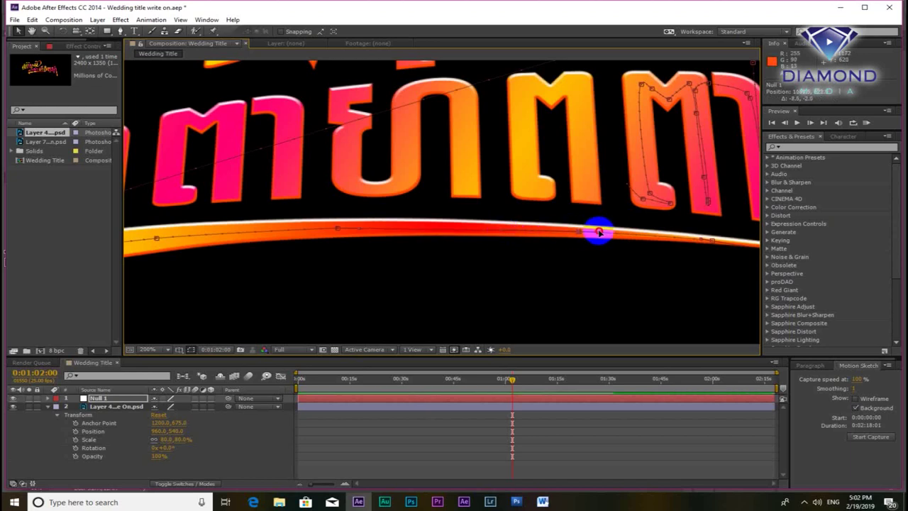
{"action": "mouse_move", "coordinate": [603, 234]}
{"action": "left_mouse_down"}
{"action": "mouse_move", "coordinate": [639, 246]}
{"action": "mouse_move", "coordinate": [489, 248]}
{"action": "mouse_move", "coordinate": [618, 249]}
{"action": "mouse_move", "coordinate": [525, 379]}
{"action": "mouse_move", "coordinate": [689, 310]}
{"action": "mouse_move", "coordinate": [667, 273]}
{"action": "mouse_move", "coordinate": [623, 314]}
{"action": "mouse_move", "coordinate": [659, 255]}
{"action": "left_mouse_up"}
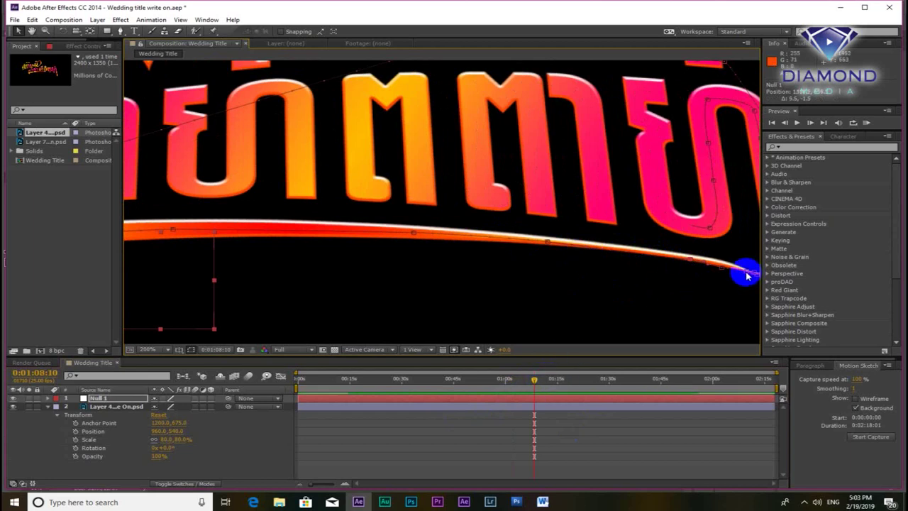
{"action": "left_click_drag", "start_coordinate": [718, 272], "coordinate": [519, 247]}
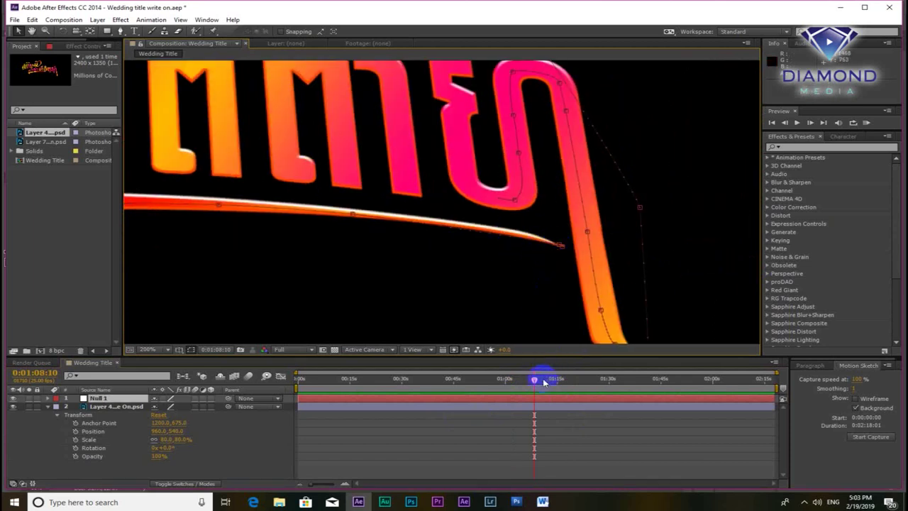
Step: At 0:01:11:09, place Null 1 on the underline's tip, undo the Layer 4 move, and zoom to 100%
{"action": "left_click", "coordinate": [560, 246]}
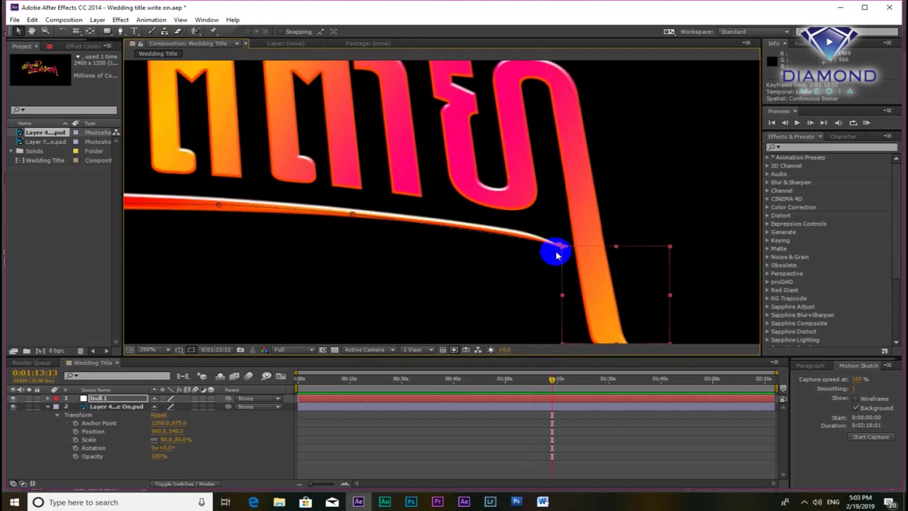
{"action": "left_click_drag", "start_coordinate": [545, 384], "coordinate": [537, 385]}
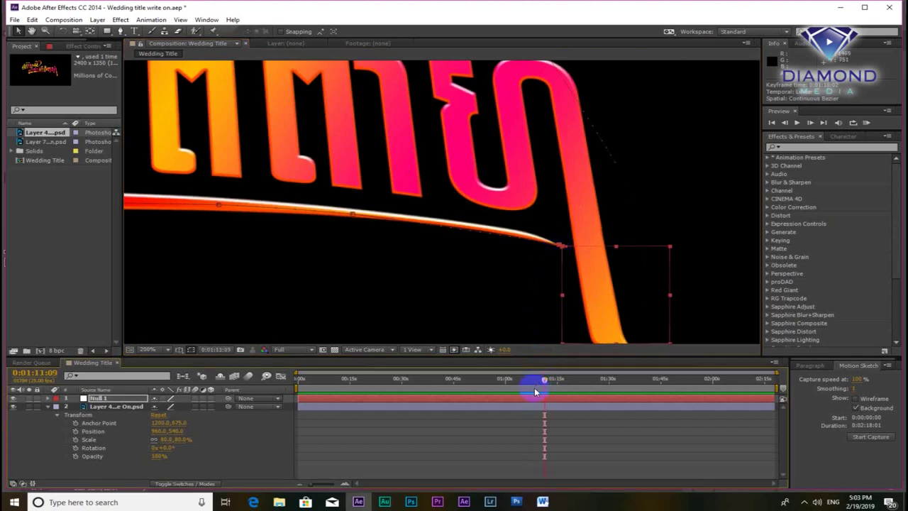
{"action": "left_click", "coordinate": [527, 403]}
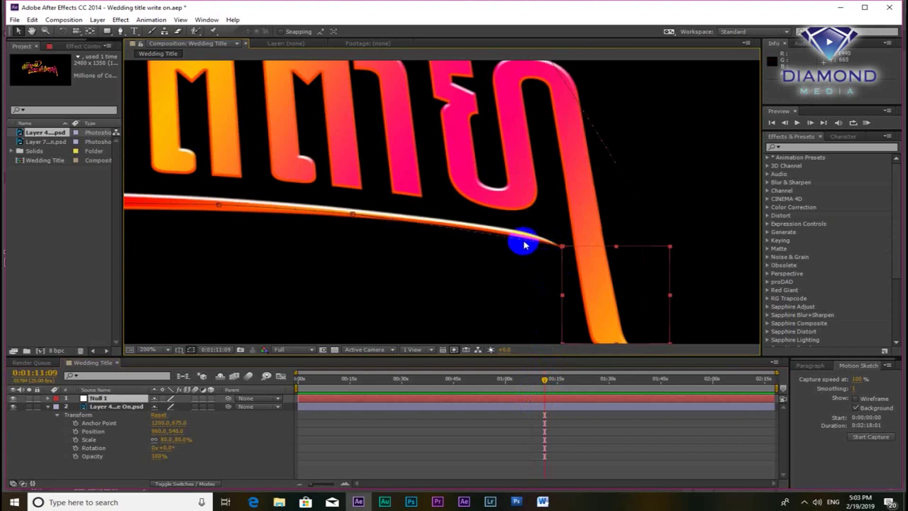
{"action": "left_click_drag", "start_coordinate": [523, 242], "coordinate": [523, 239]}
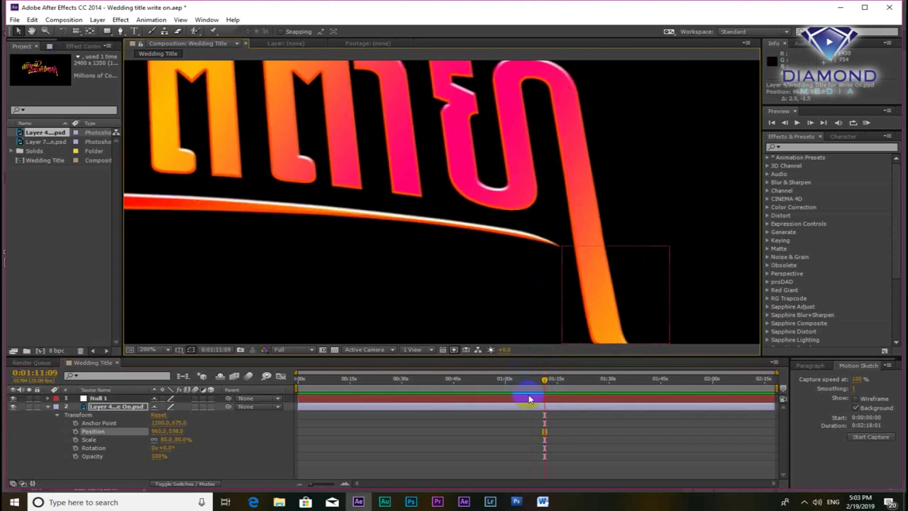
{"action": "key", "text": "ctrl+z"}
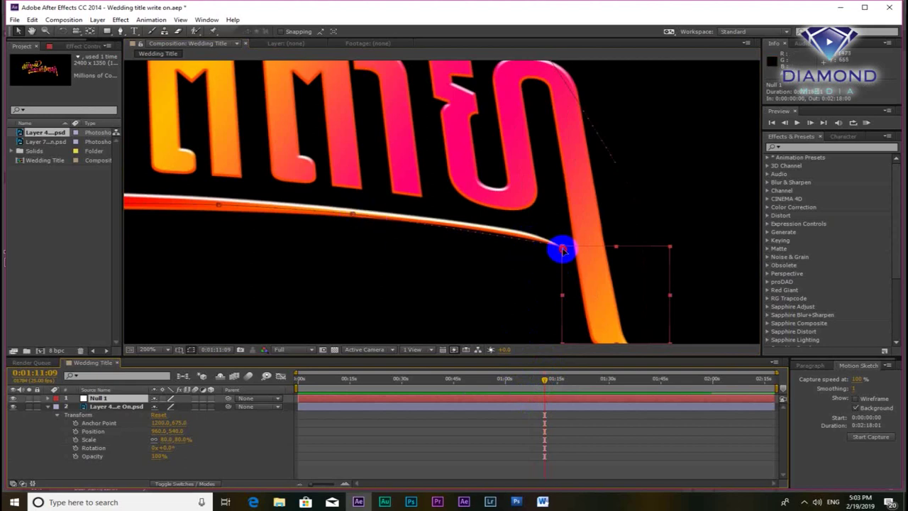
{"action": "left_click_drag", "start_coordinate": [562, 249], "coordinate": [560, 246]}
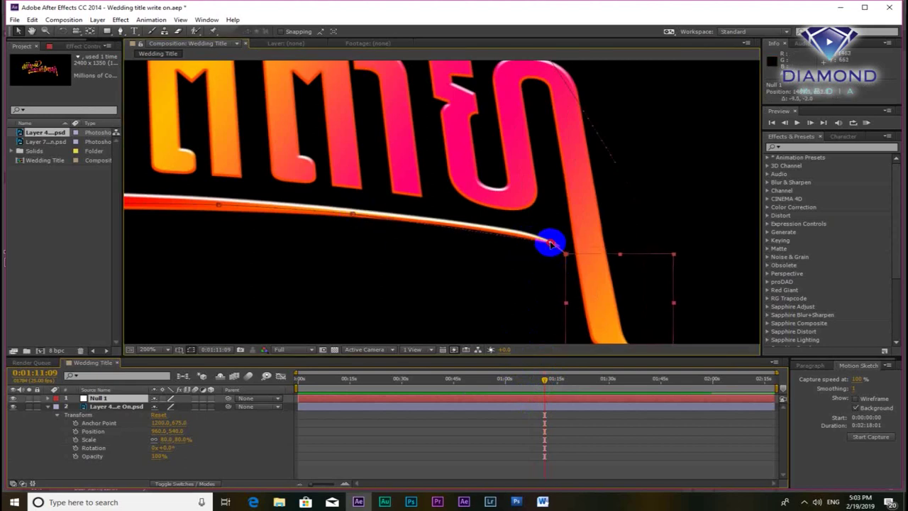
{"action": "left_click_drag", "start_coordinate": [541, 240], "coordinate": [549, 231]}
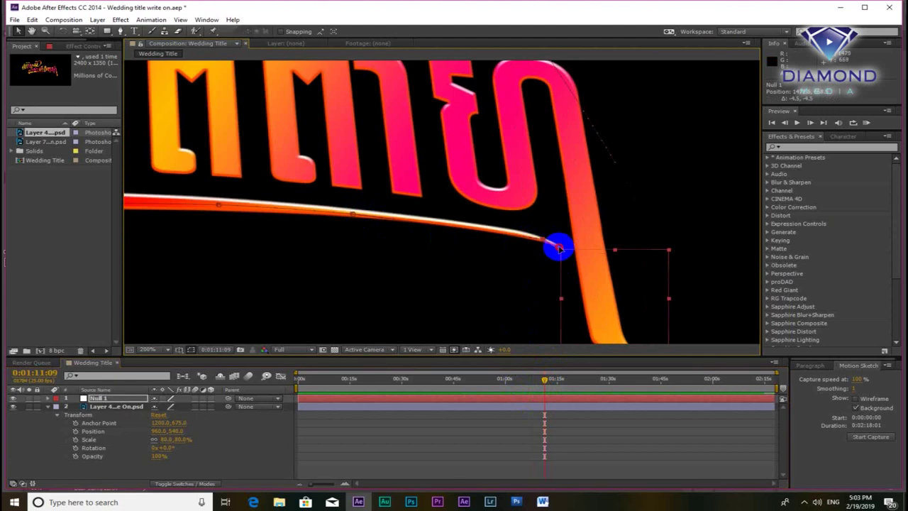
{"action": "key", "text": "comma"}
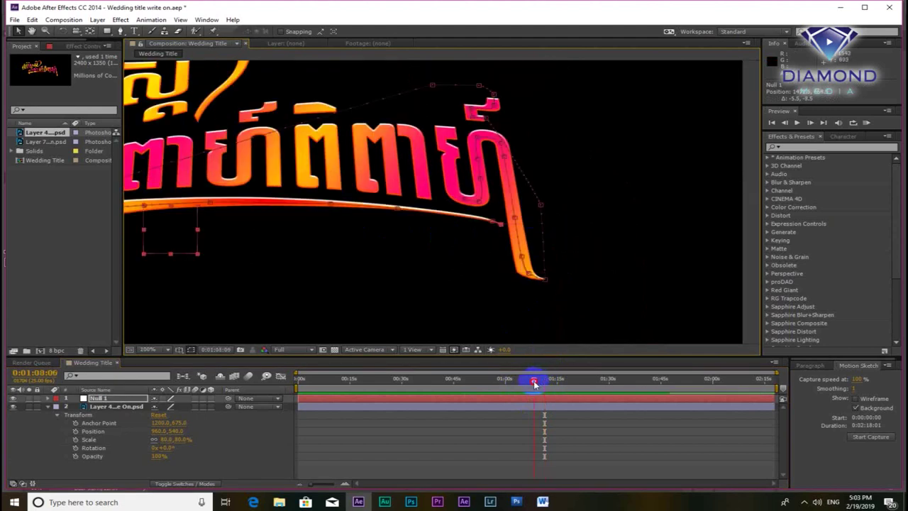
{"action": "left_click", "coordinate": [481, 381]}
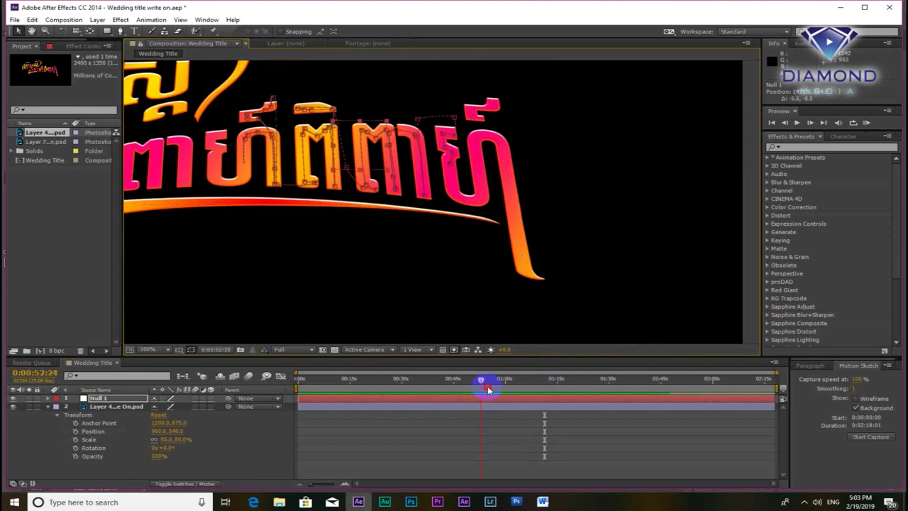
{"action": "left_click", "coordinate": [488, 389]}
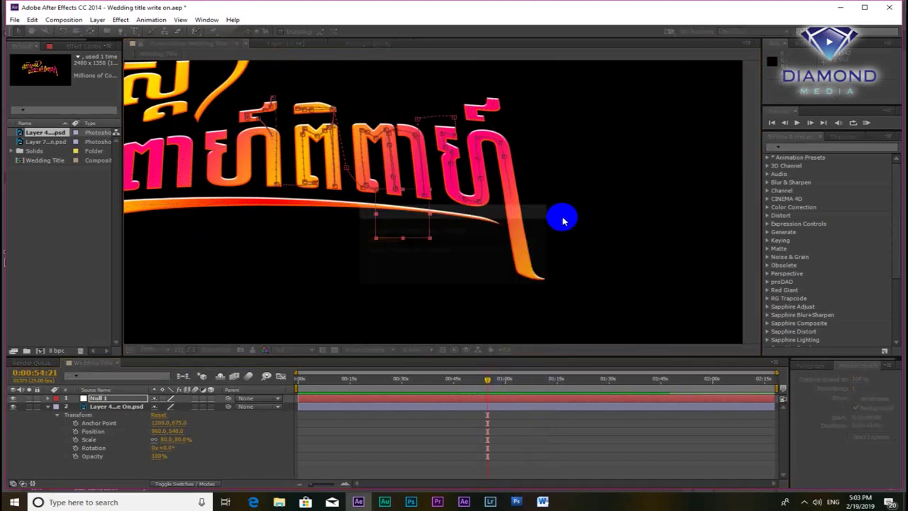
{"action": "left_click_drag", "start_coordinate": [388, 251], "coordinate": [554, 262]}
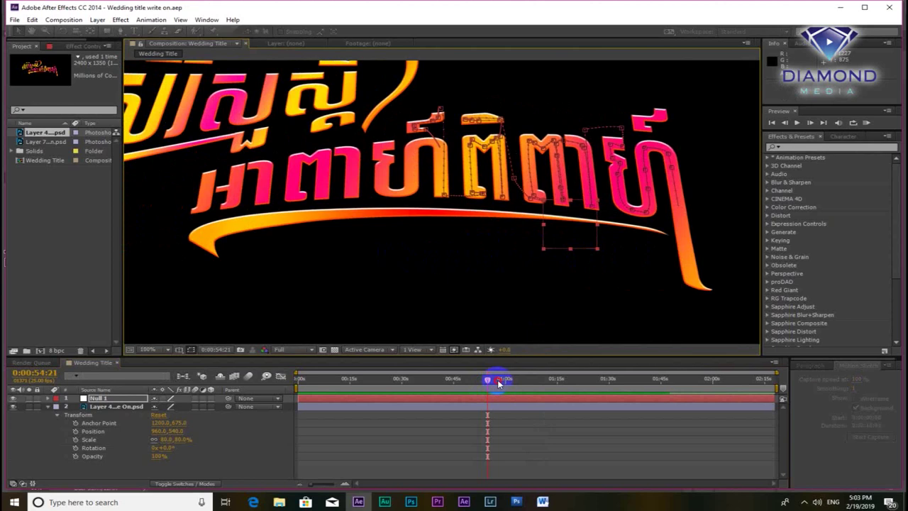
{"action": "left_click_drag", "start_coordinate": [482, 381], "coordinate": [426, 379]}
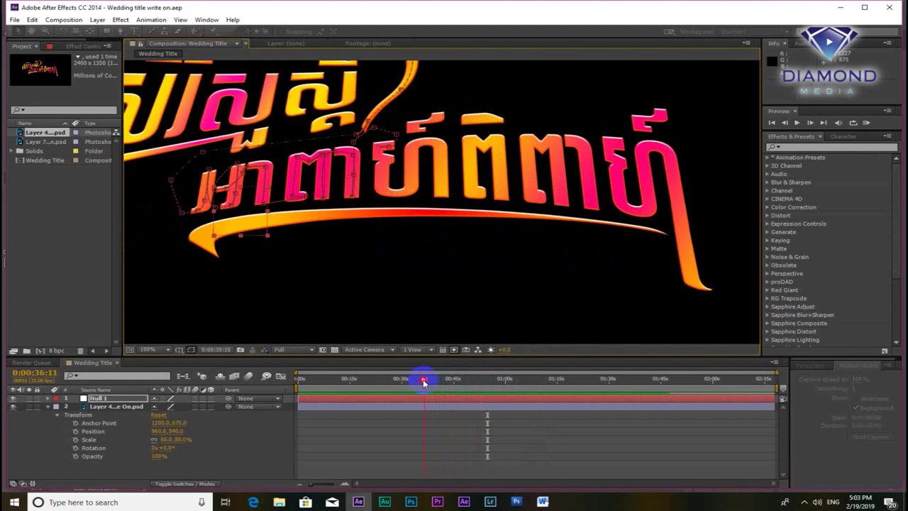
{"action": "left_click_drag", "start_coordinate": [321, 250], "coordinate": [451, 273]}
{"action": "left_click_drag", "start_coordinate": [489, 327], "coordinate": [498, 349]}
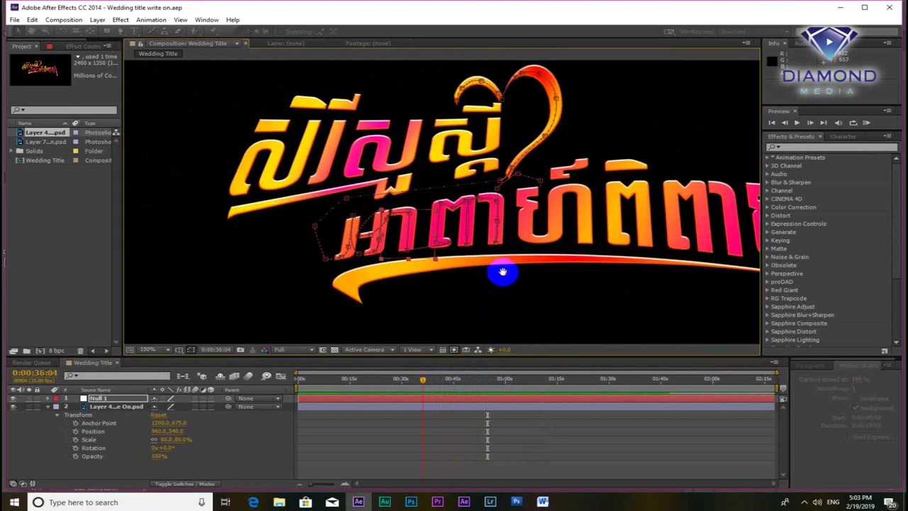
{"action": "left_click", "coordinate": [424, 381]}
{"action": "mouse_move", "coordinate": [418, 381]}
{"action": "left_mouse_down"}
{"action": "mouse_move", "coordinate": [334, 386]}
{"action": "mouse_move", "coordinate": [309, 399]}
{"action": "left_mouse_up"}
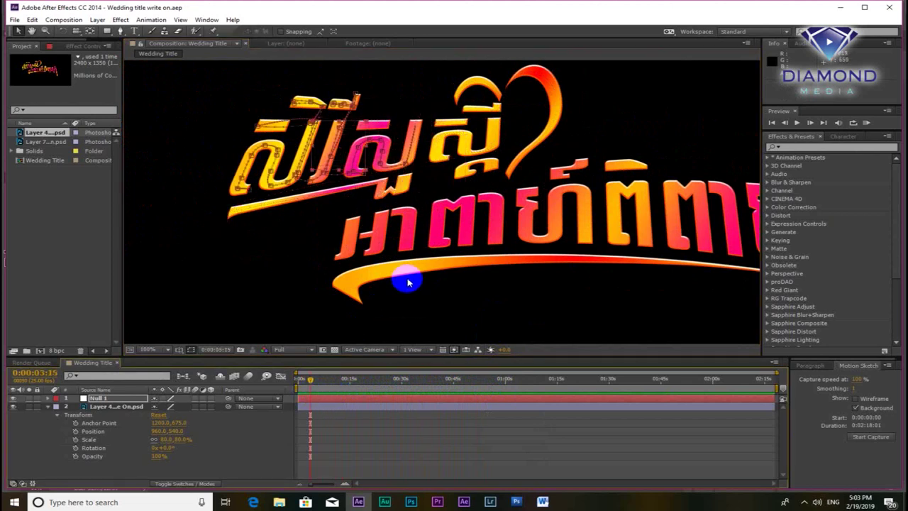
{"action": "key", "text": "comma"}
{"action": "key", "text": "comma"}
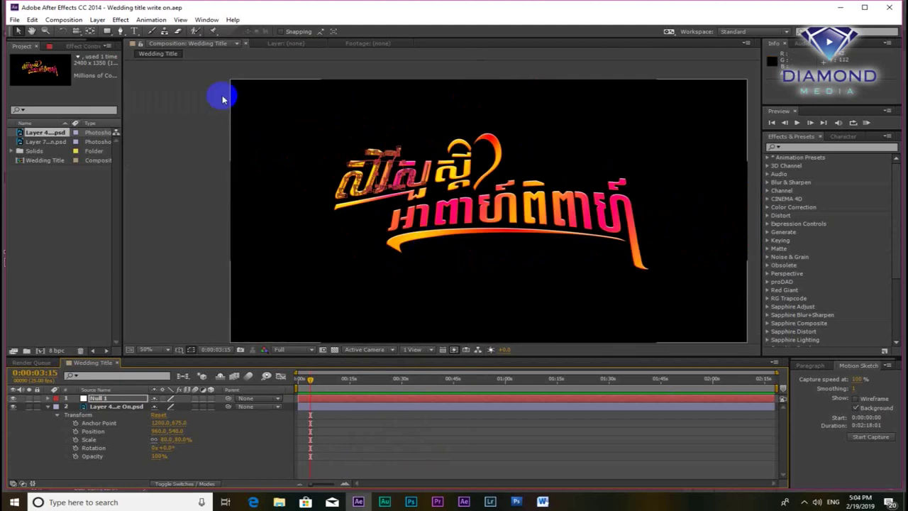
Step: Create a new solid layer named Write On
{"action": "left_click", "coordinate": [97, 20]}
{"action": "mouse_move", "coordinate": [171, 35]}
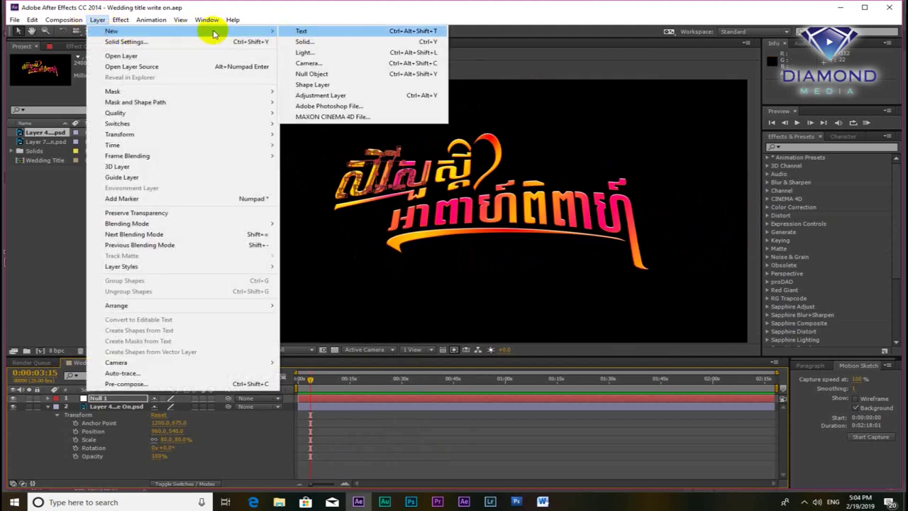
{"action": "left_click", "coordinate": [322, 45]}
{"action": "type", "text": "Write On"}
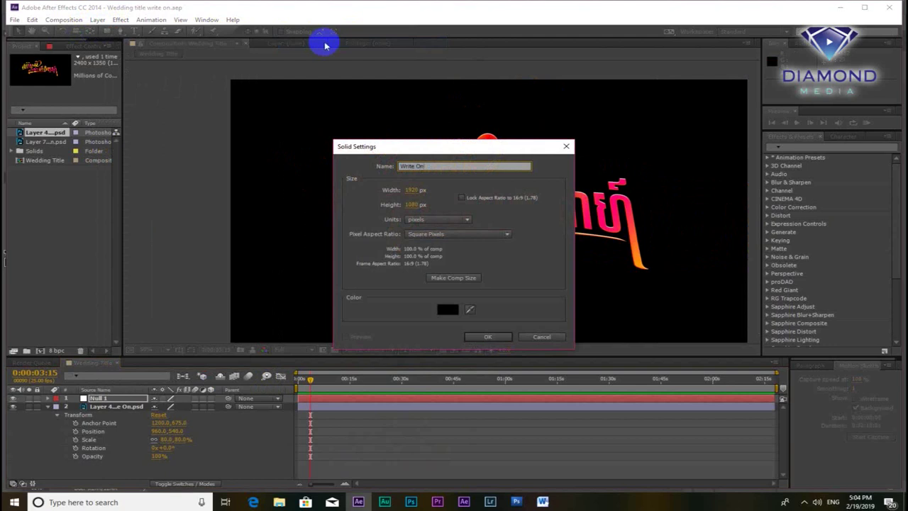
{"action": "left_click", "coordinate": [475, 339]}
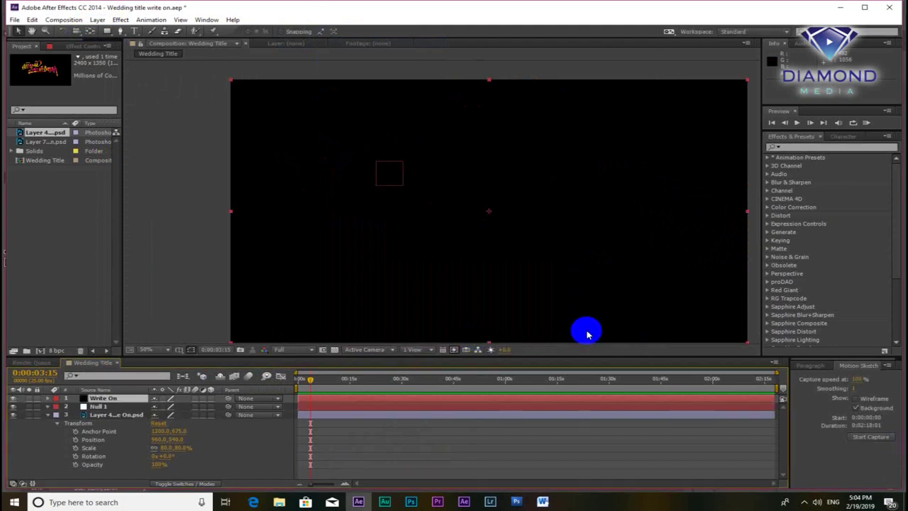
Step: Change the Write On solid's colour to white in Solid Settings
{"action": "left_click", "coordinate": [88, 24]}
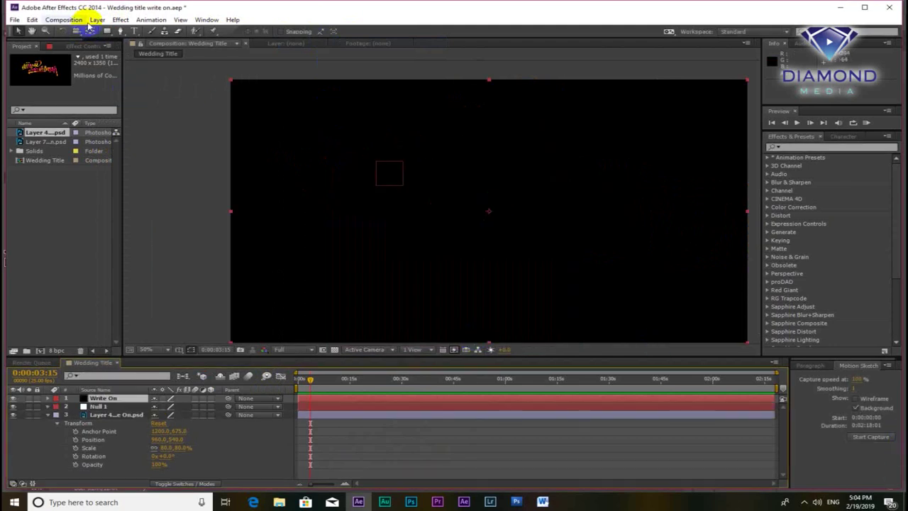
{"action": "left_click", "coordinate": [97, 20]}
{"action": "left_click", "coordinate": [121, 39]}
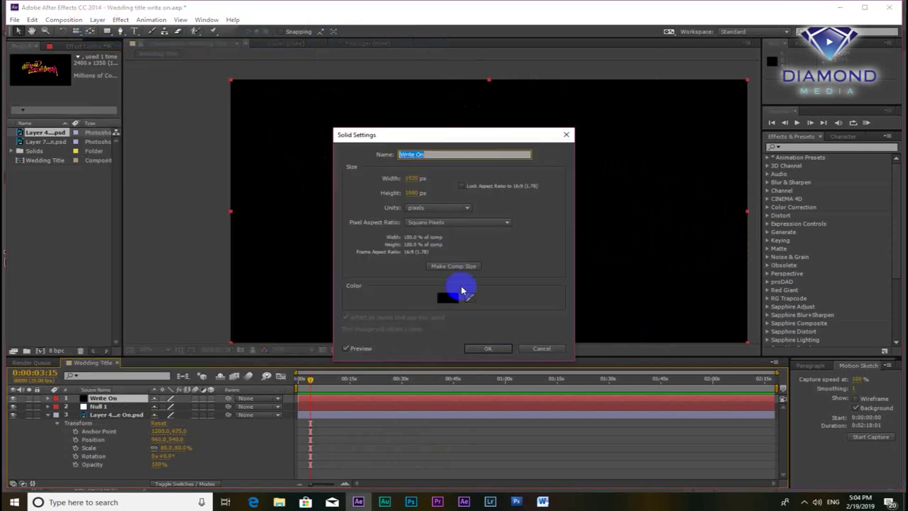
{"action": "left_click", "coordinate": [449, 296]}
{"action": "left_click", "coordinate": [566, 57]}
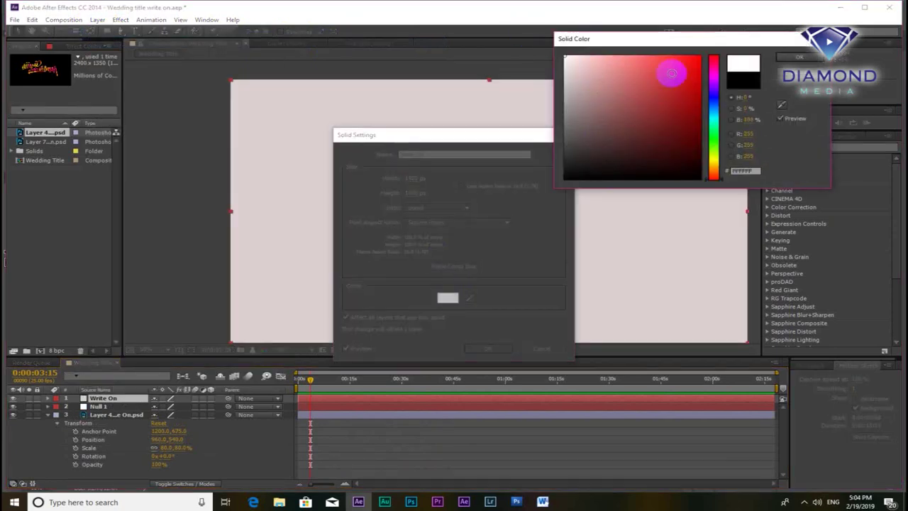
{"action": "left_click", "coordinate": [799, 57]}
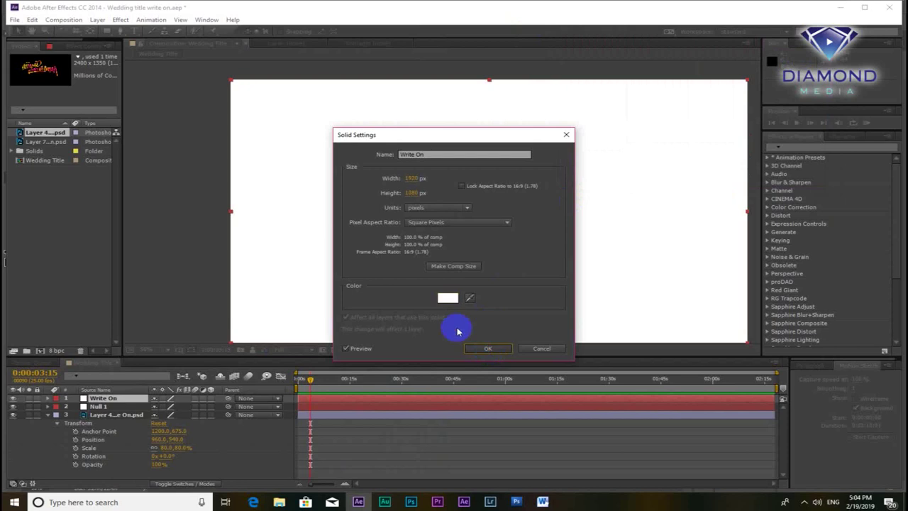
{"action": "left_click", "coordinate": [488, 348]}
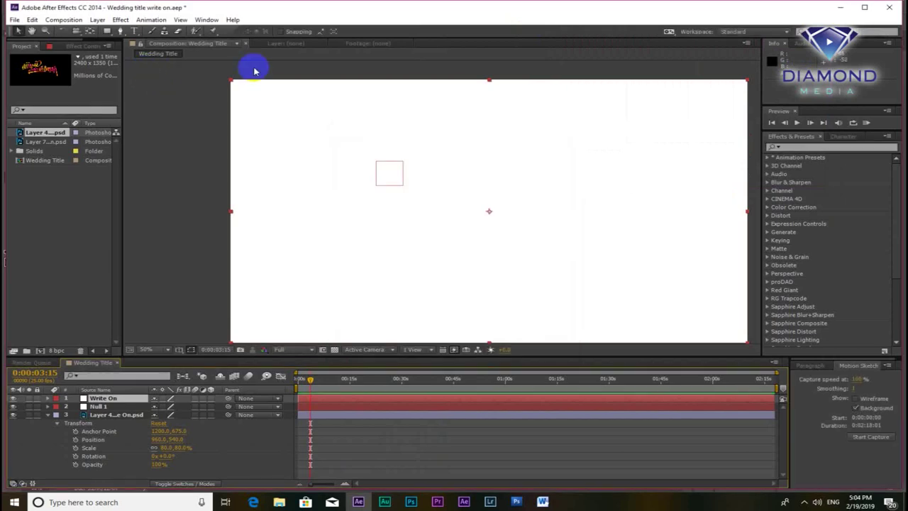
{"action": "left_click", "coordinate": [98, 20]}
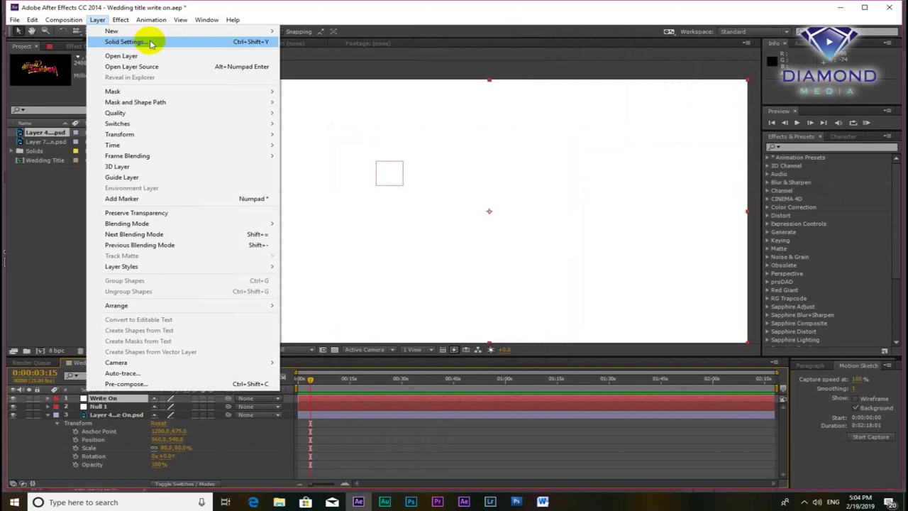
Step: Add the Write-on effect from the Generate category to the Write On solid
{"action": "left_click", "coordinate": [357, 21]}
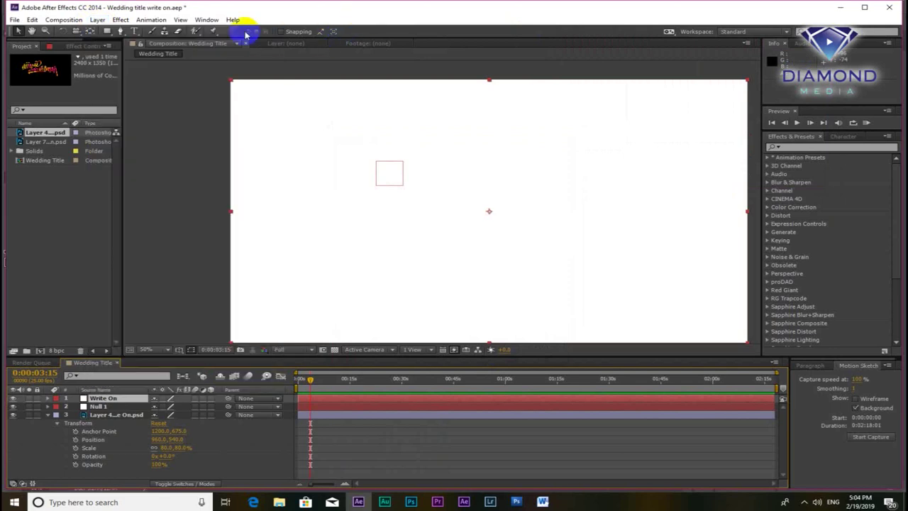
{"action": "left_click", "coordinate": [122, 21]}
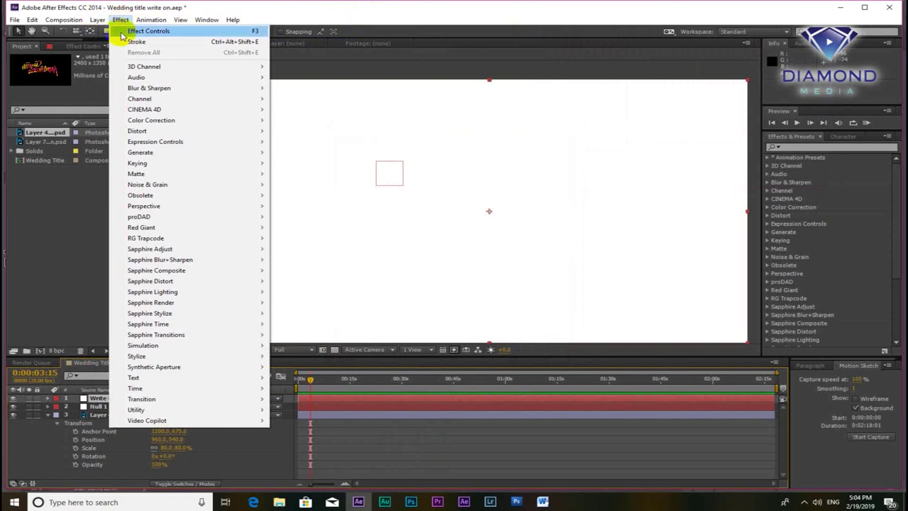
{"action": "mouse_move", "coordinate": [163, 152]}
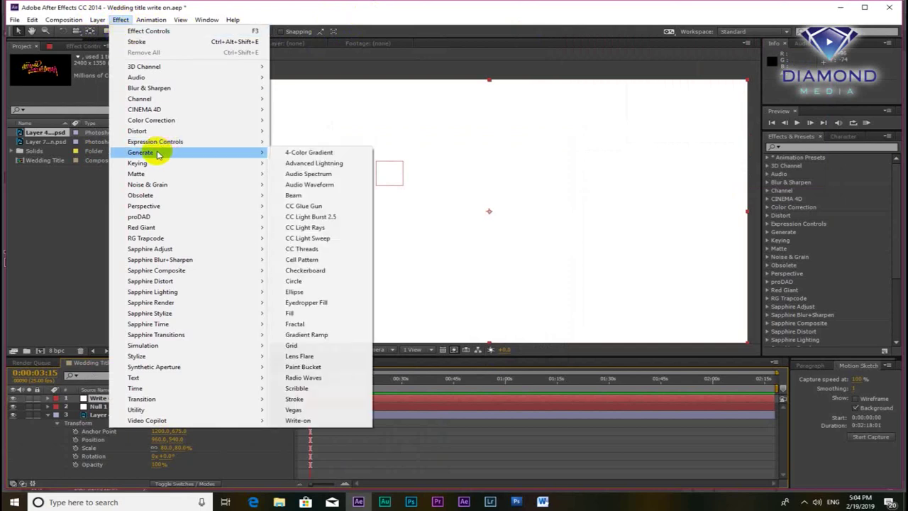
{"action": "left_click", "coordinate": [304, 422]}
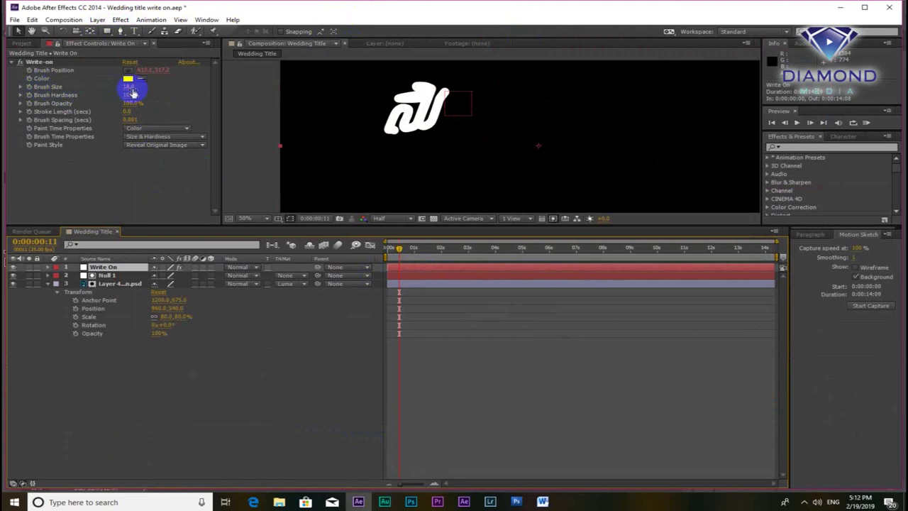
Step: Set the Write-on Brush Size to 16.0 and Brush Hardness to 100%
{"action": "left_click", "coordinate": [131, 88]}
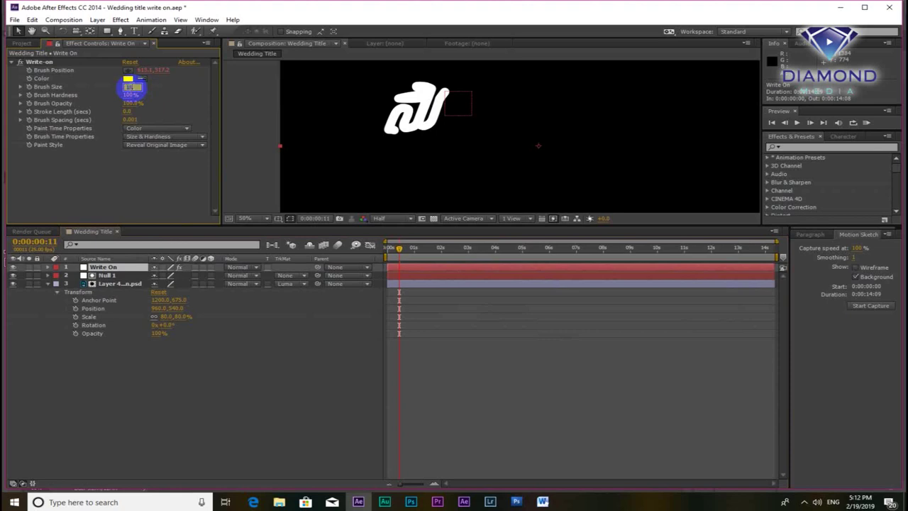
{"action": "key", "text": "Return"}
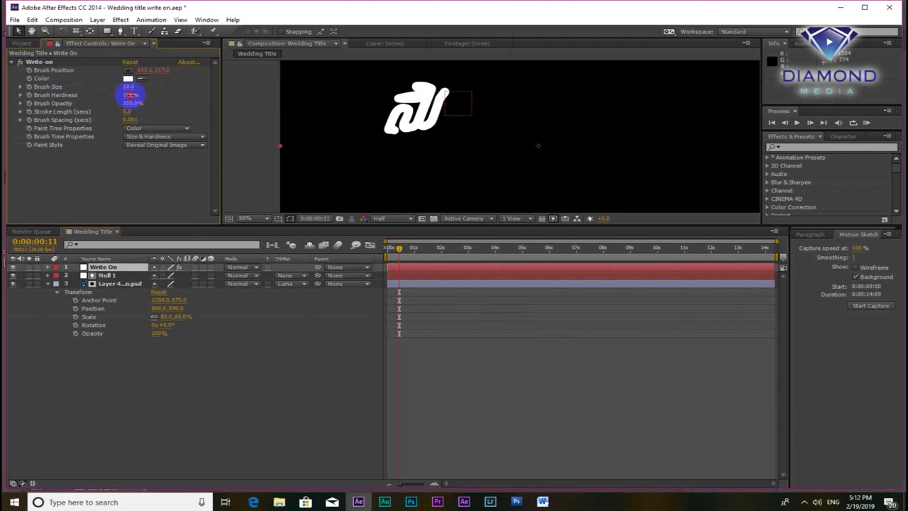
{"action": "key", "text": "Return"}
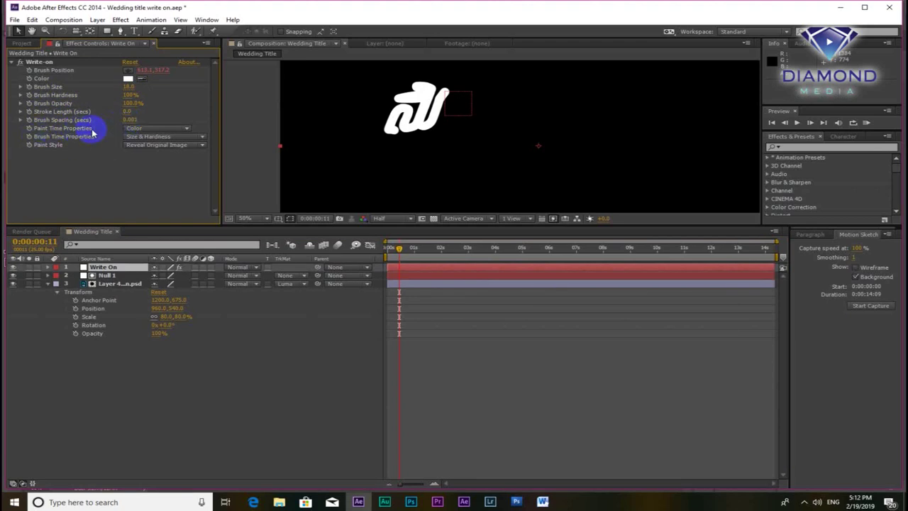
Step: Keep Paint Time Color, Brush Time Size & Hardness, and Paint Style Reveal Original Image
{"action": "left_click", "coordinate": [145, 129]}
{"action": "left_click", "coordinate": [149, 160]}
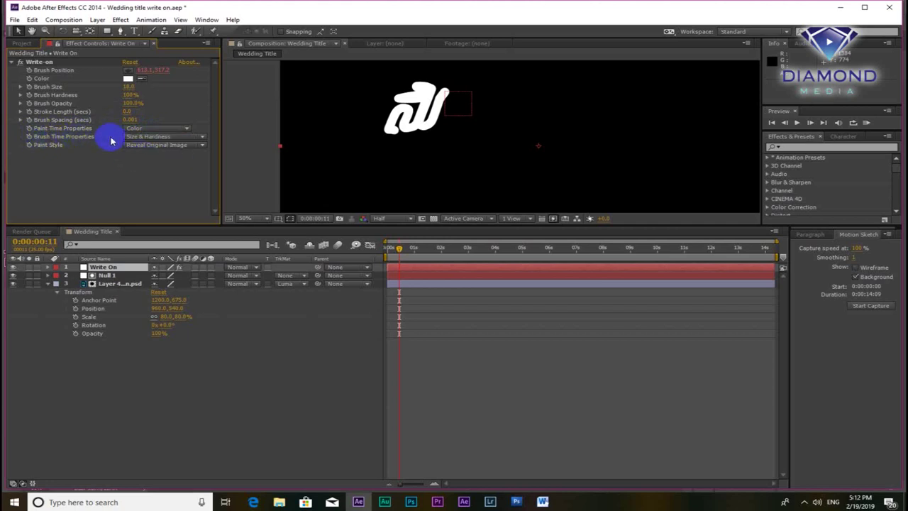
{"action": "left_click", "coordinate": [152, 137]}
{"action": "left_click", "coordinate": [136, 179]}
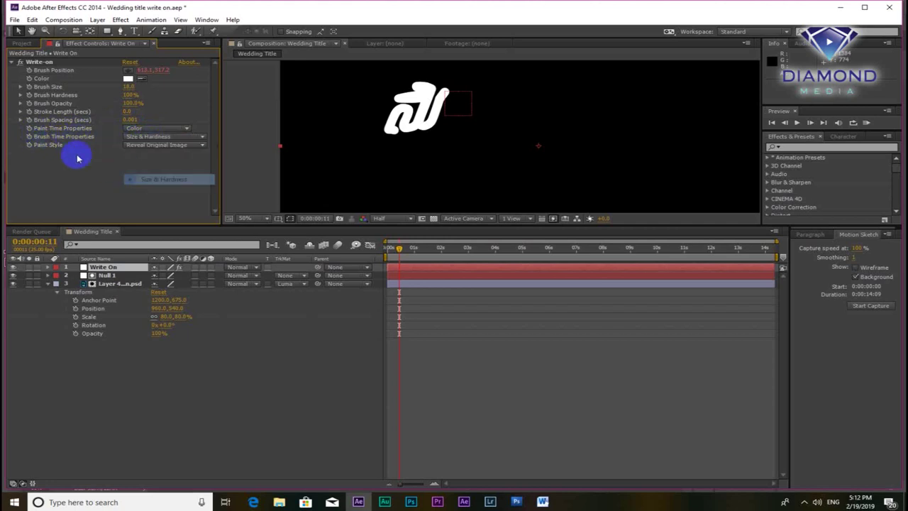
{"action": "left_click", "coordinate": [149, 144]}
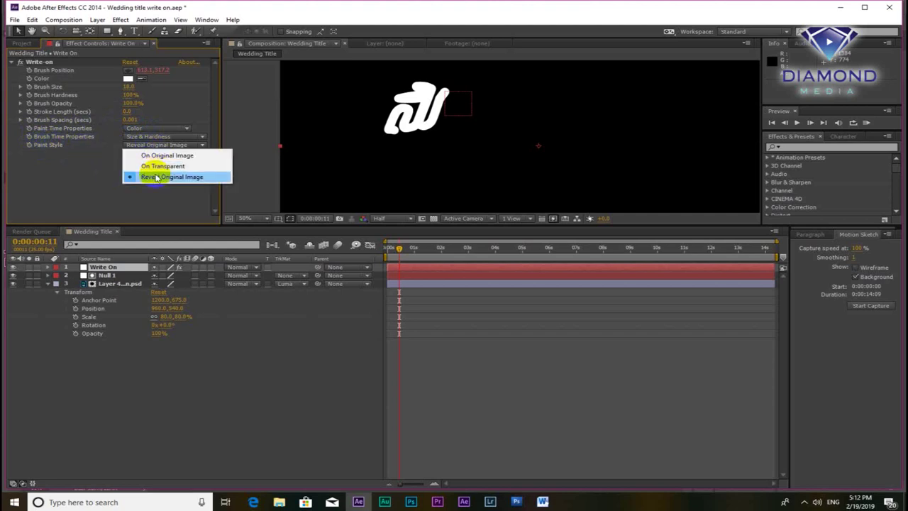
{"action": "left_click", "coordinate": [158, 179]}
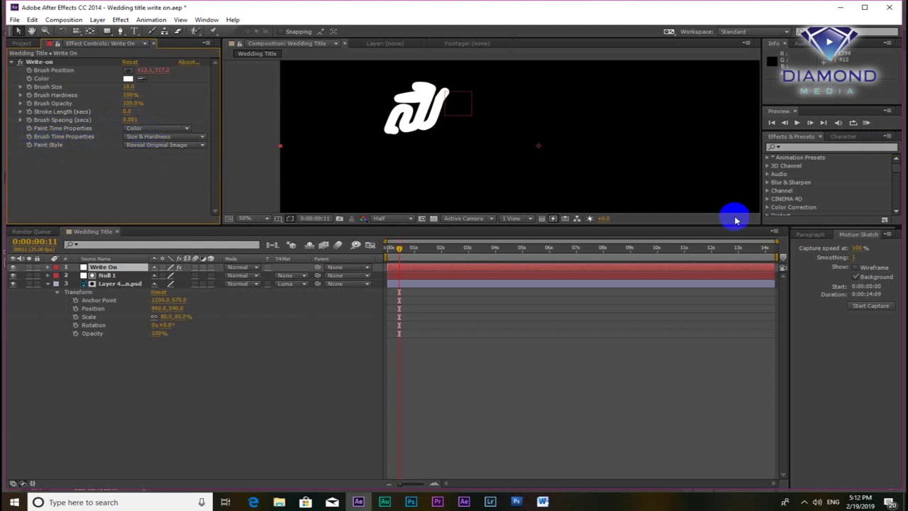
{"action": "mouse_move", "coordinate": [399, 250]}
{"action": "left_mouse_down"}
{"action": "mouse_move", "coordinate": [417, 250]}
{"action": "mouse_move", "coordinate": [400, 257]}
{"action": "left_mouse_up"}
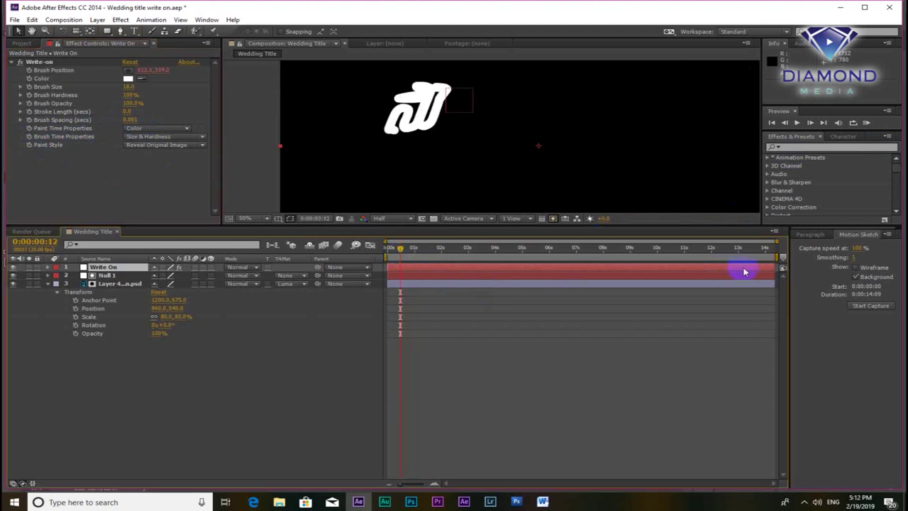
{"action": "key", "text": "KP_0"}
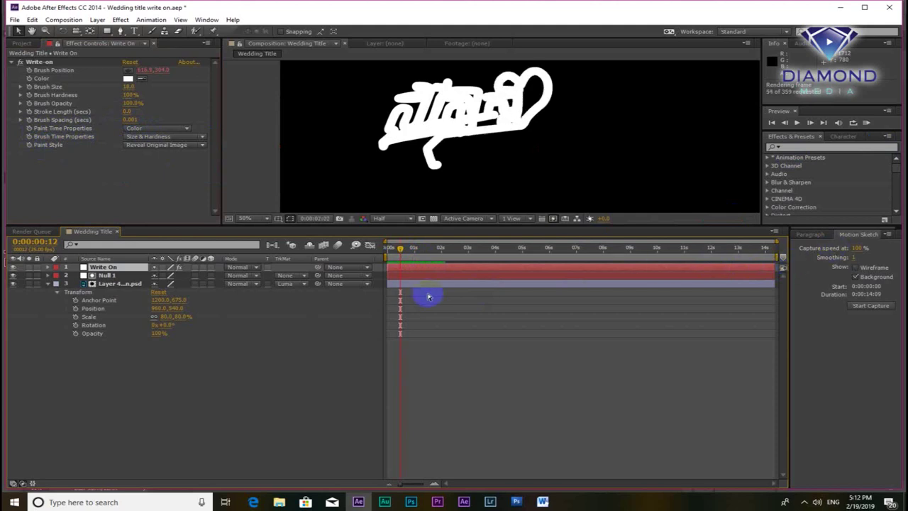
{"action": "key", "text": "space"}
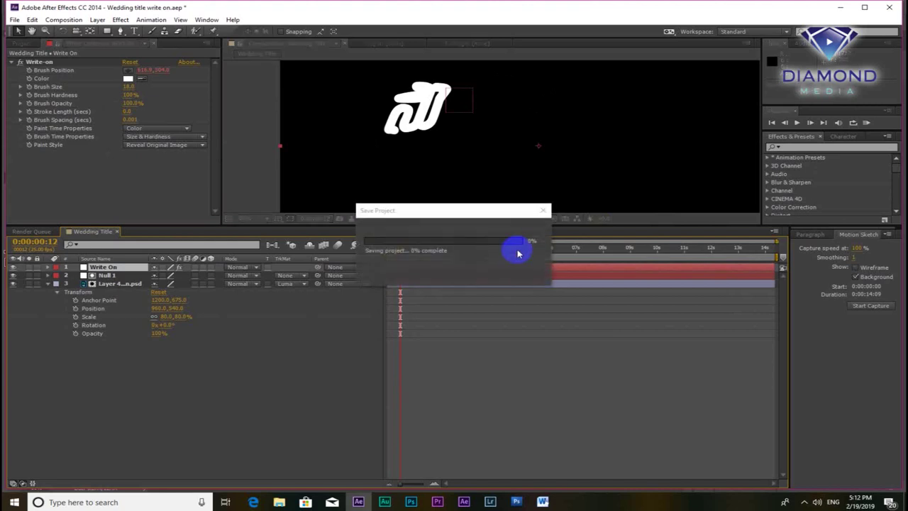
Step: Drag all of Null 1's Position keyframes left so the last lands at 0:00:04:00
{"action": "left_click_drag", "start_coordinate": [523, 256], "coordinate": [495, 254]}
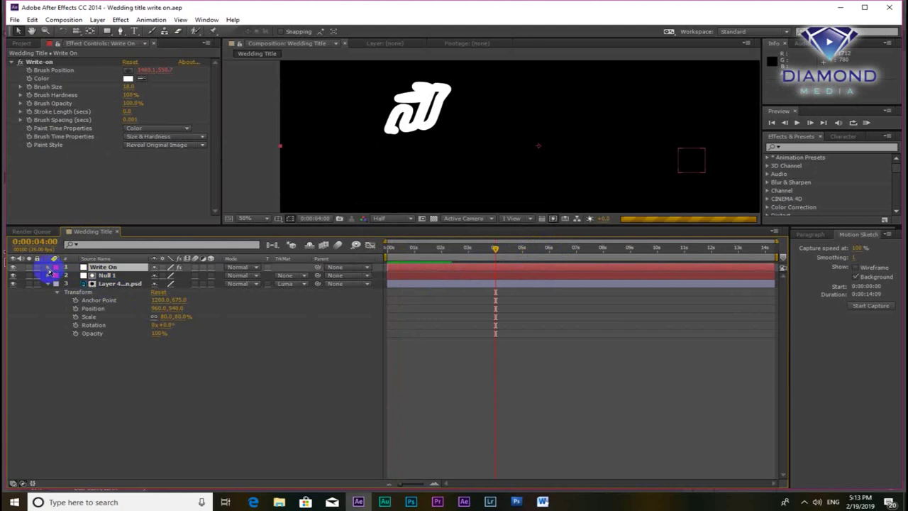
{"action": "left_click", "coordinate": [48, 276]}
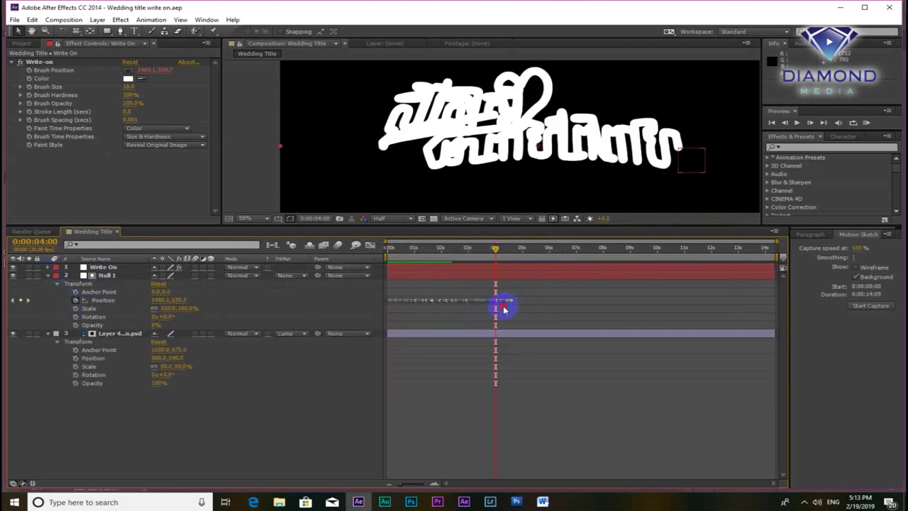
{"action": "left_click_drag", "start_coordinate": [537, 296], "coordinate": [383, 315]}
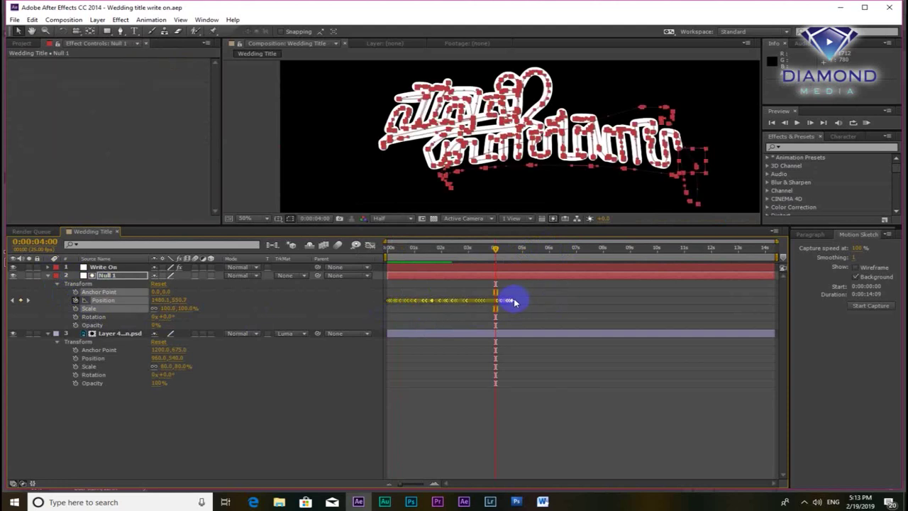
{"action": "left_click_drag", "start_coordinate": [512, 301], "coordinate": [502, 305]}
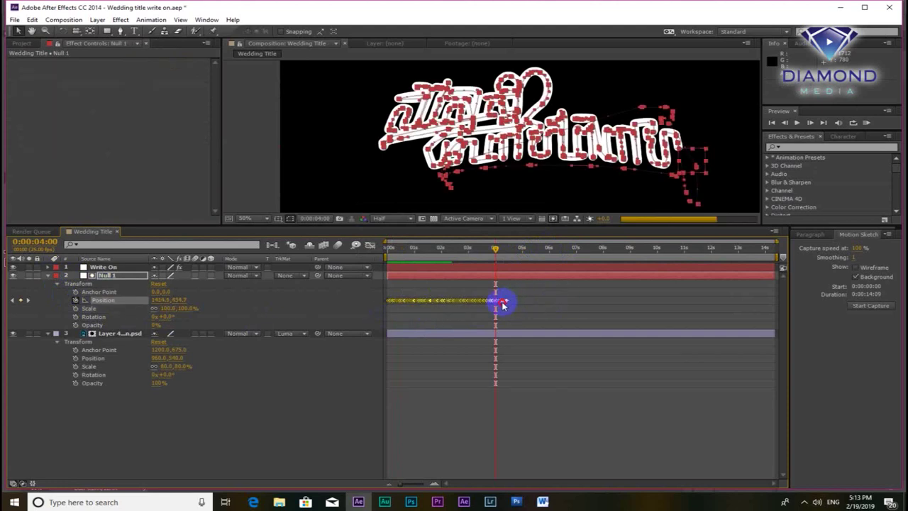
{"action": "left_click_drag", "start_coordinate": [502, 305], "coordinate": [502, 305]}
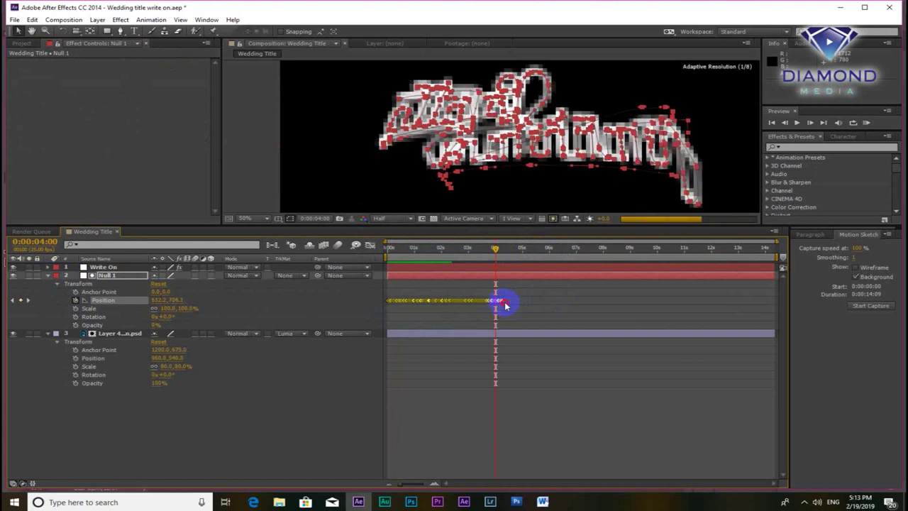
{"action": "left_click", "coordinate": [572, 378]}
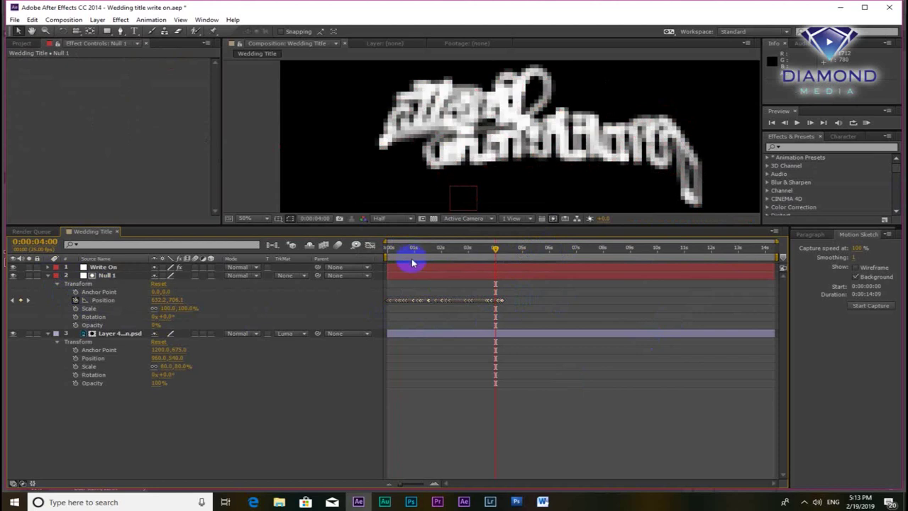
{"action": "left_click", "coordinate": [424, 275]}
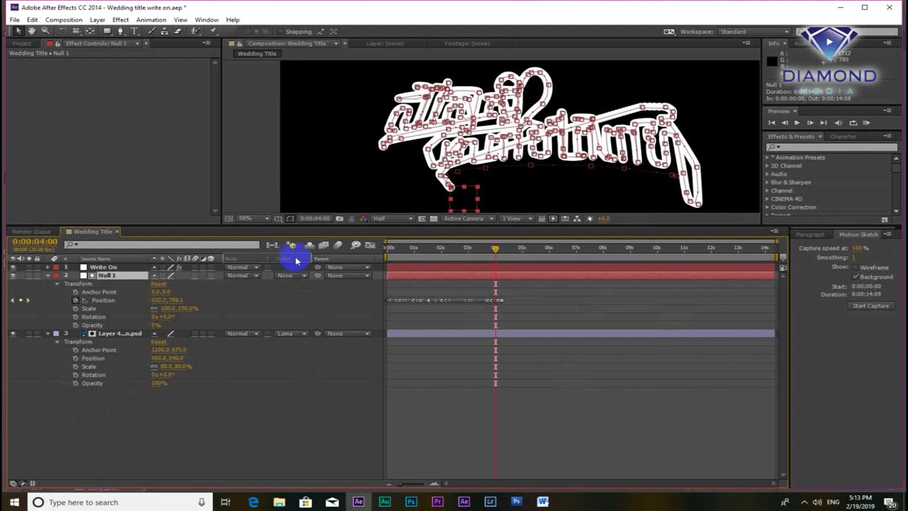
Step: Move Null 1 above the Write On layer in the layer stack
{"action": "left_click", "coordinate": [21, 484]}
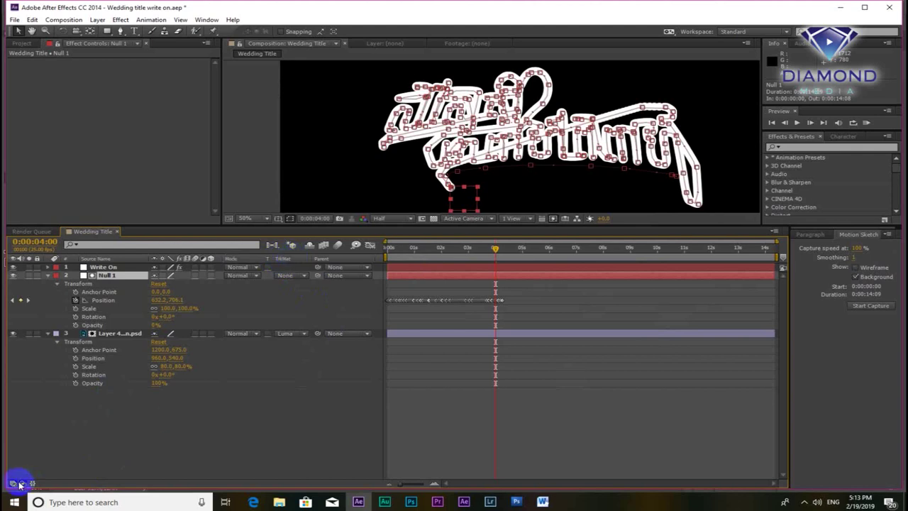
{"action": "left_click", "coordinate": [25, 485]}
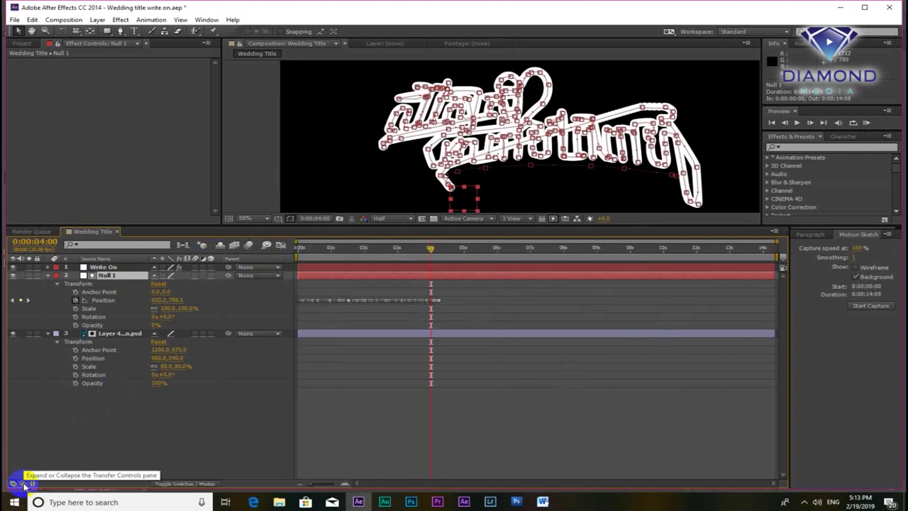
{"action": "left_click", "coordinate": [24, 485]}
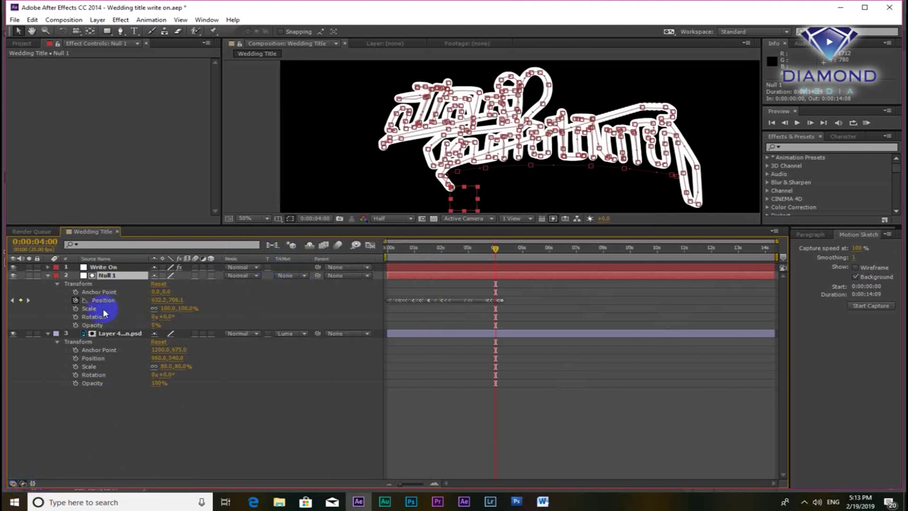
{"action": "left_click", "coordinate": [107, 276]}
{"action": "left_click_drag", "start_coordinate": [107, 278], "coordinate": [115, 264]}
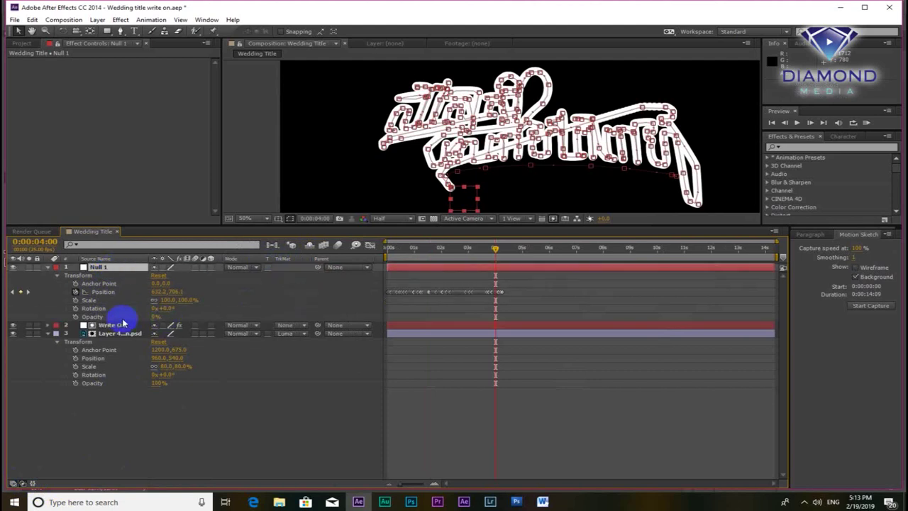
Step: Set Write On's track matte to Luma Matte "Null 1"
{"action": "left_click", "coordinate": [113, 325]}
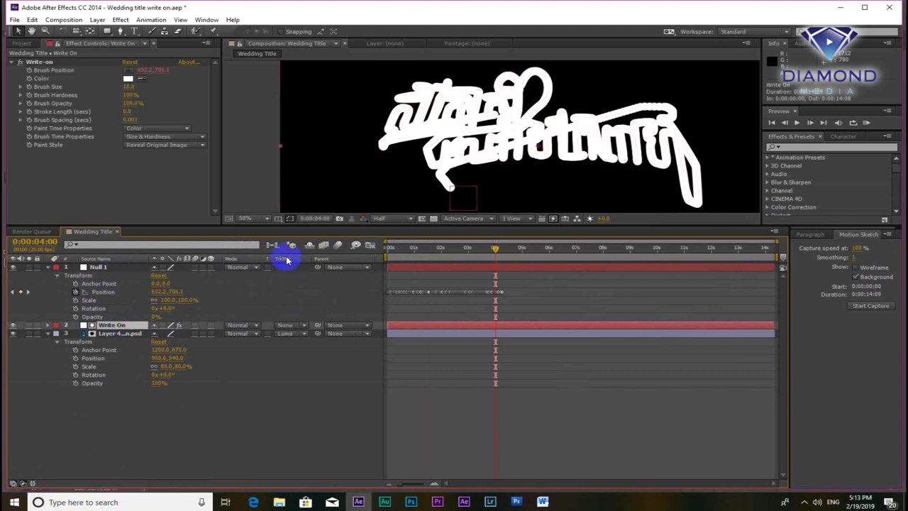
{"action": "left_click", "coordinate": [304, 326]}
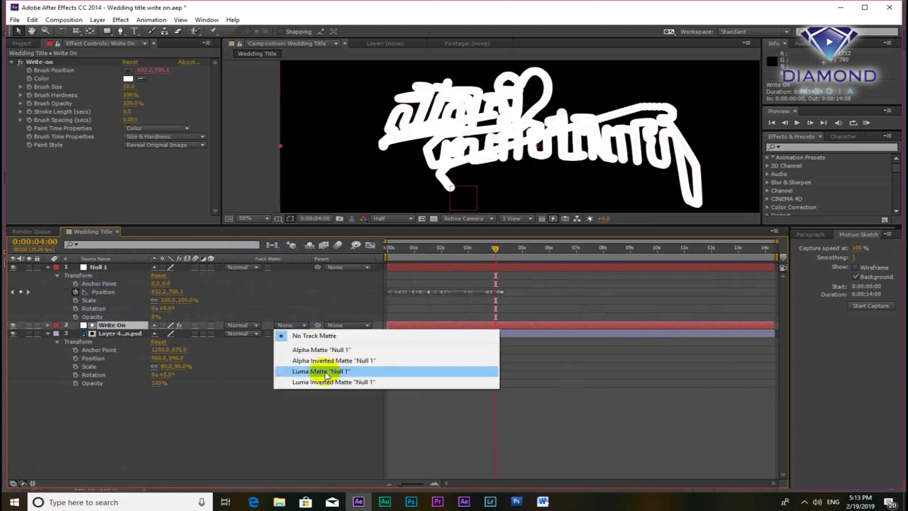
{"action": "left_click", "coordinate": [320, 372]}
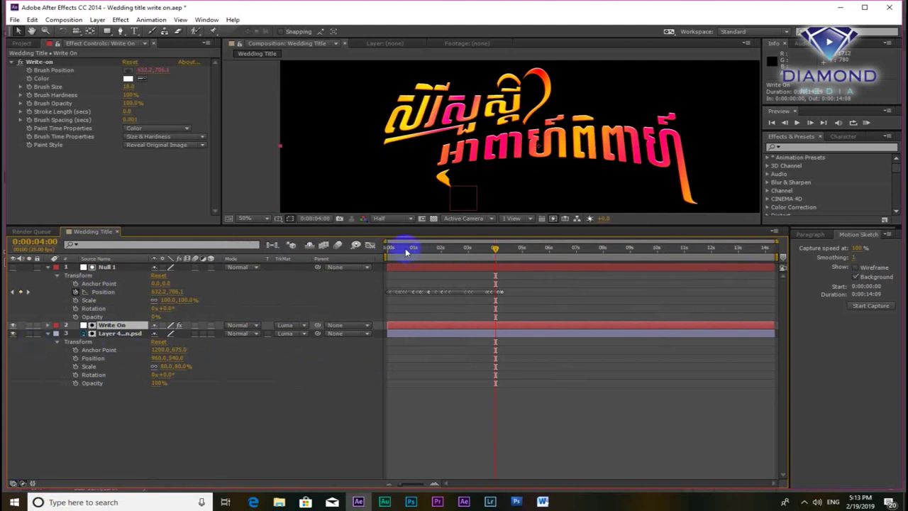
Step: Rewind to the start, enlarge the Composition panel, RAM-preview the write-on, and save the project
{"action": "left_click_drag", "start_coordinate": [406, 252], "coordinate": [388, 248]}
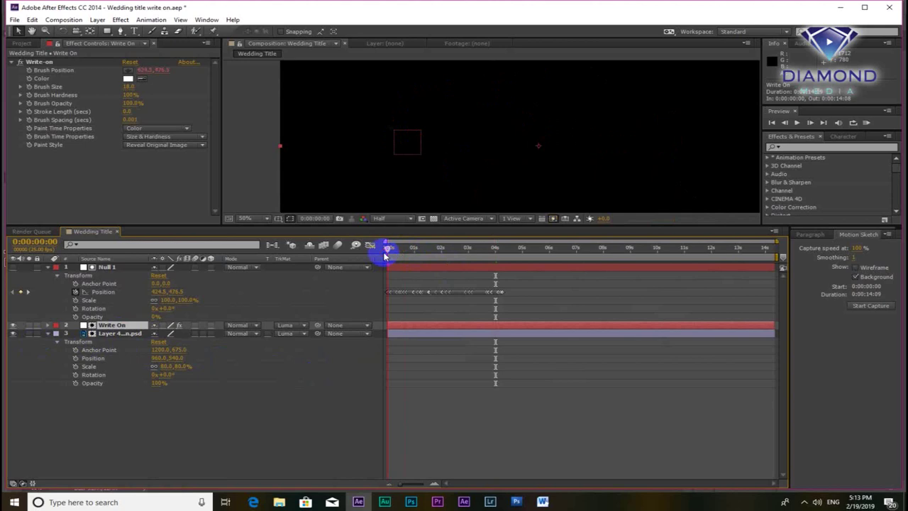
{"action": "left_click_drag", "start_coordinate": [515, 224], "coordinate": [515, 226]}
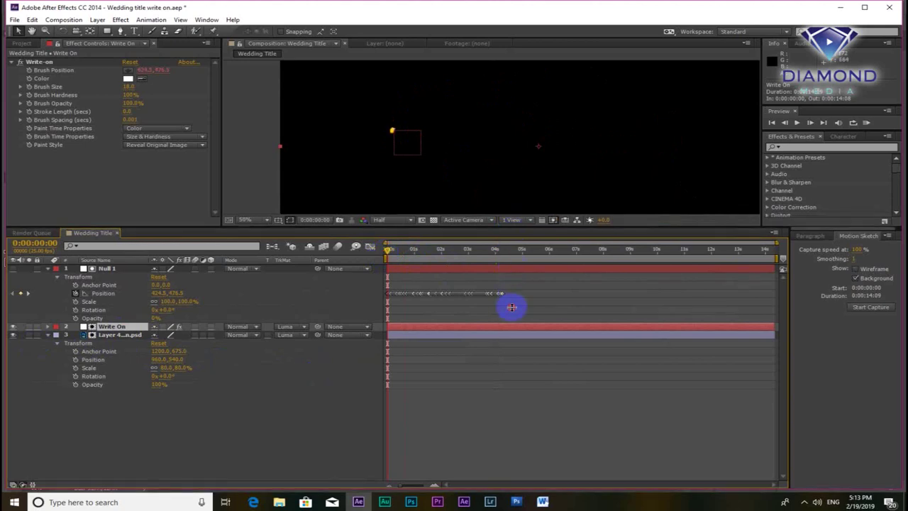
{"action": "left_click_drag", "start_coordinate": [511, 307], "coordinate": [512, 308]}
{"action": "key", "text": "KP_0"}
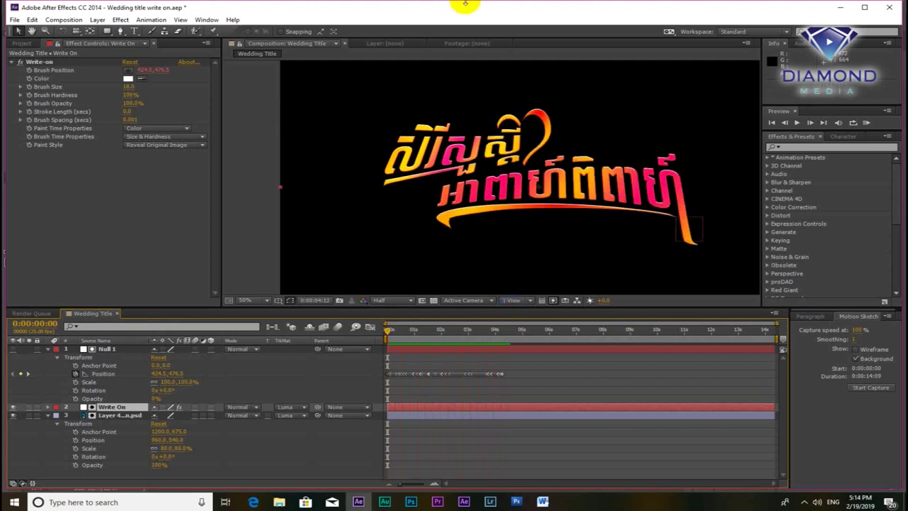
{"action": "key", "text": "ctrl+s"}
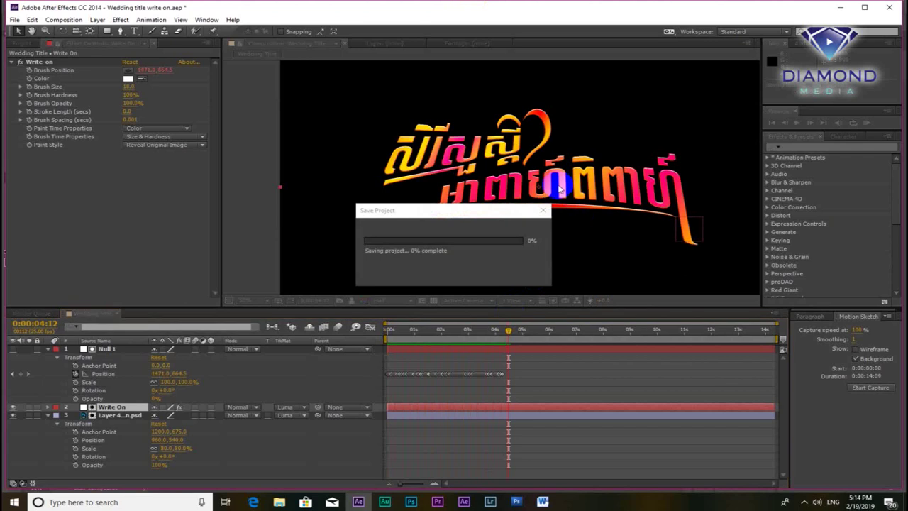
{"action": "key", "text": "comma"}
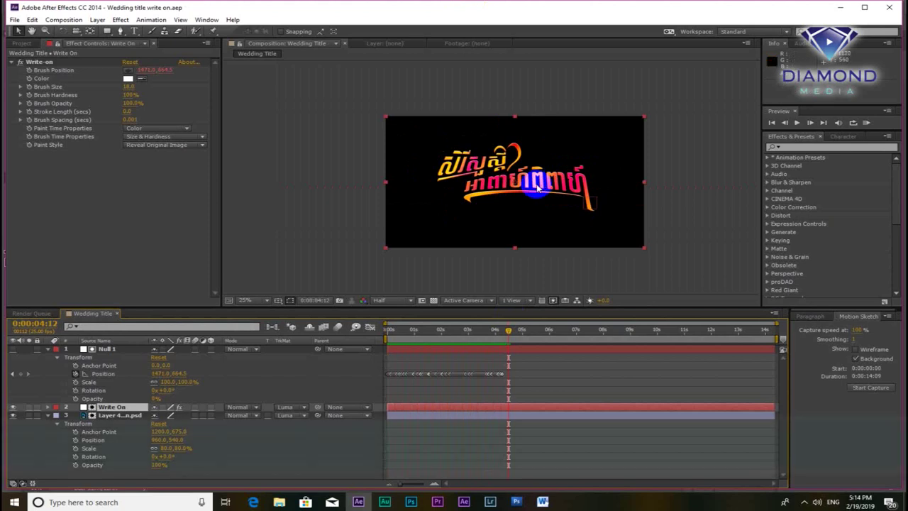
Step: At 0:00:04:02, drag the Layer 7 quill image from the Project panel above Null 1
{"action": "key", "text": "period"}
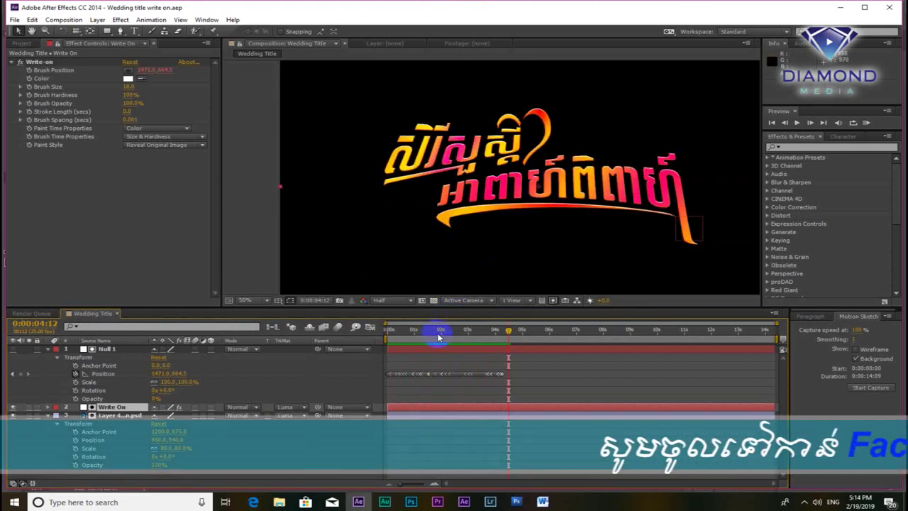
{"action": "left_click_drag", "start_coordinate": [439, 338], "coordinate": [498, 338]}
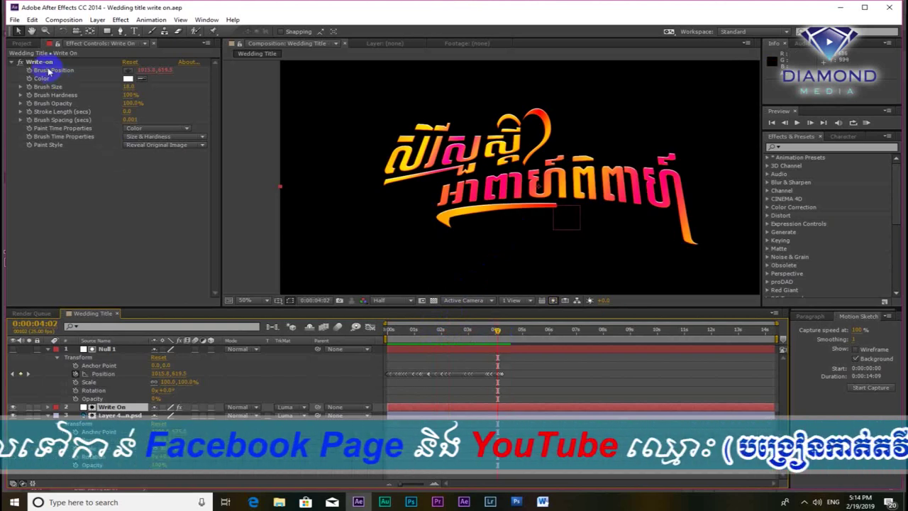
{"action": "left_click", "coordinate": [20, 44]}
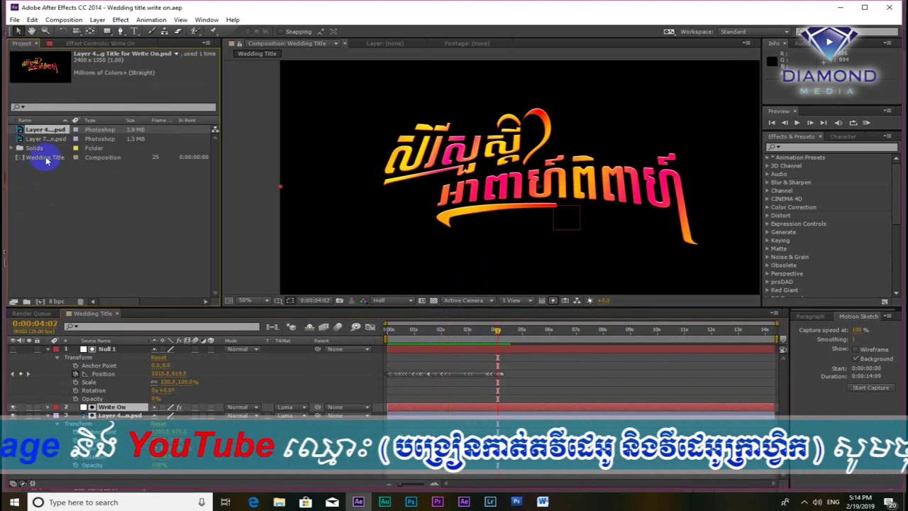
{"action": "left_click", "coordinate": [41, 140]}
{"action": "mouse_move", "coordinate": [41, 142]}
{"action": "left_mouse_down"}
{"action": "mouse_move", "coordinate": [374, 225]}
{"action": "mouse_move", "coordinate": [530, 152]}
{"action": "left_mouse_up"}
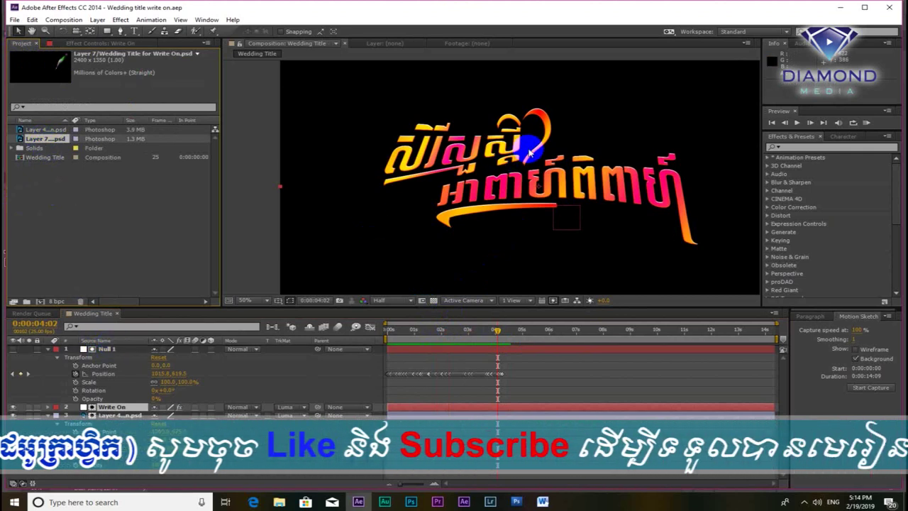
{"action": "scroll", "coordinate": [530, 152], "scroll_direction": "down", "scroll_amount": 2}
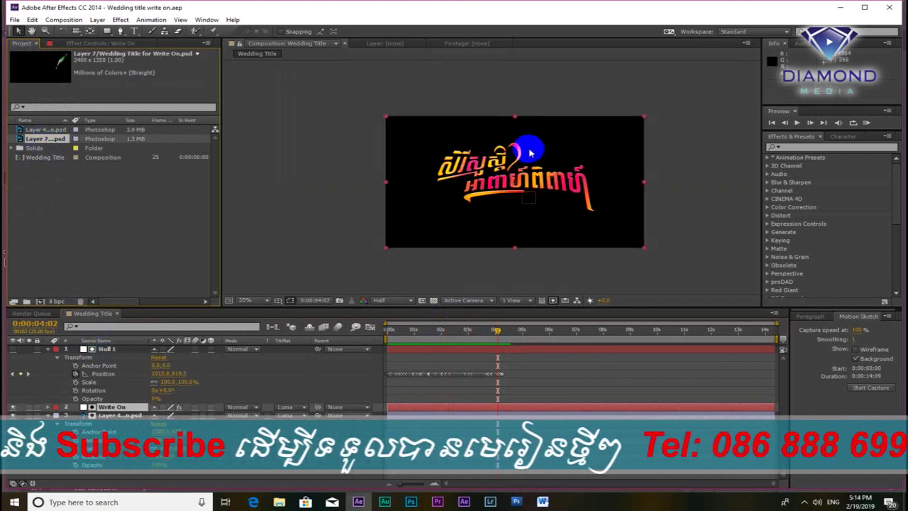
{"action": "left_click_drag", "start_coordinate": [44, 138], "coordinate": [119, 349]}
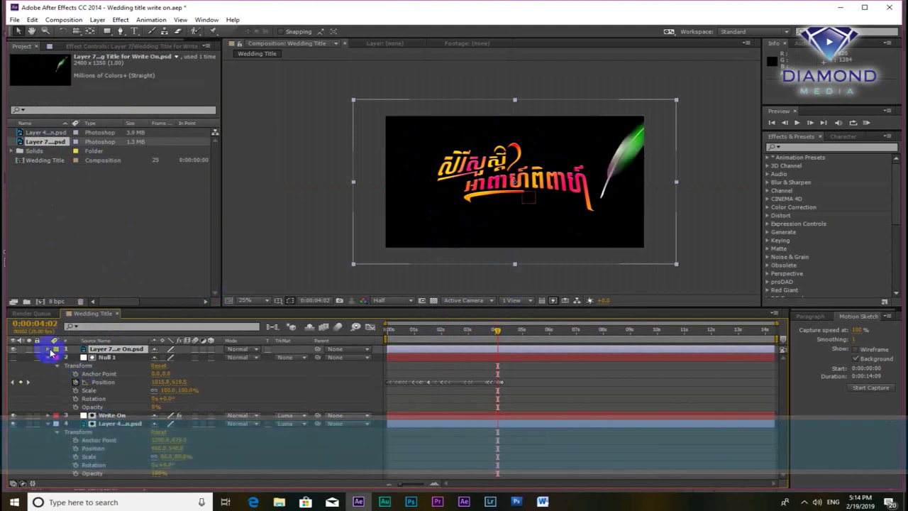
Step: Set the quill layer's Scale to 80% and enlarge the Timeline panel
{"action": "left_click", "coordinate": [48, 349]}
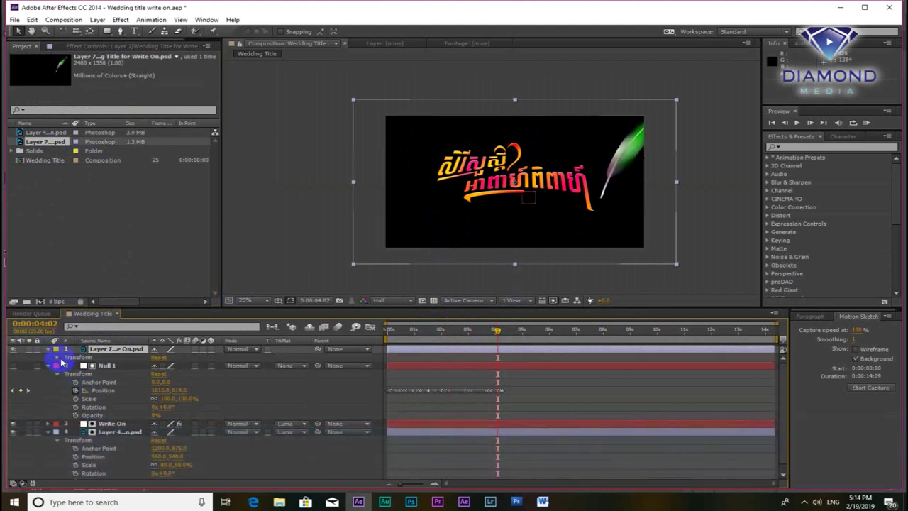
{"action": "left_click", "coordinate": [58, 357]}
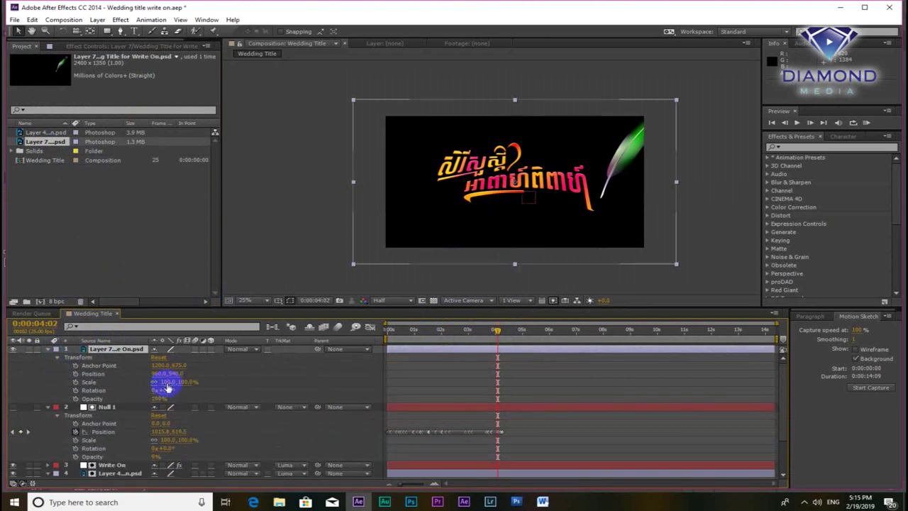
{"action": "type", "text": "80"}
{"action": "key", "text": "Return"}
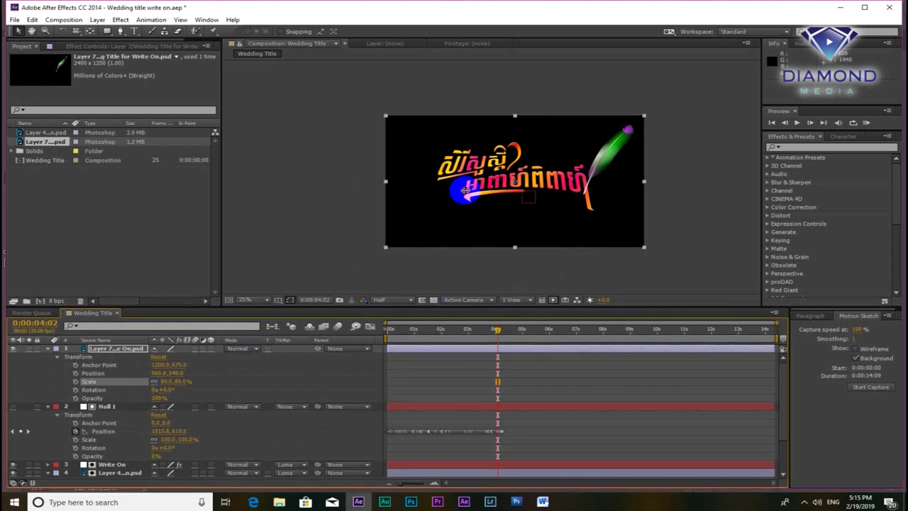
{"action": "mouse_move", "coordinate": [452, 306]}
{"action": "left_mouse_down"}
{"action": "mouse_move", "coordinate": [465, 157]}
{"action": "mouse_move", "coordinate": [428, 154]}
{"action": "left_mouse_up"}
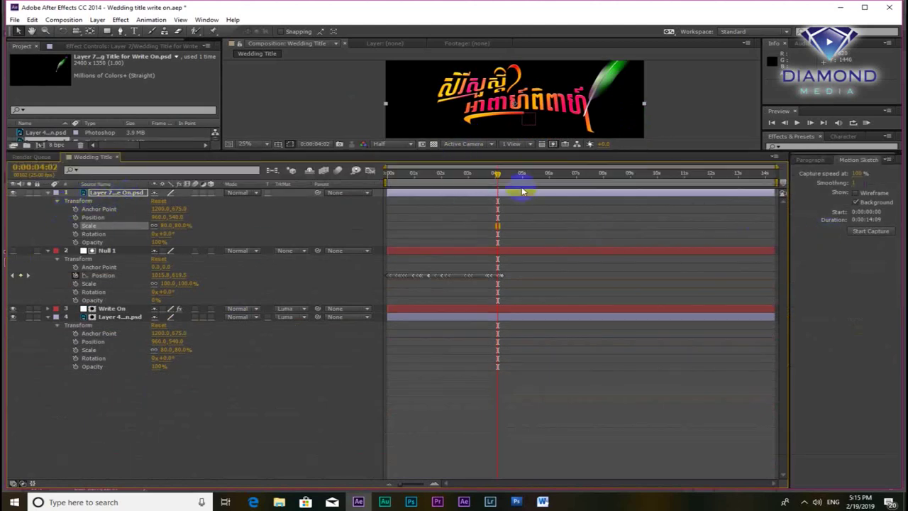
{"action": "left_click", "coordinate": [413, 192]}
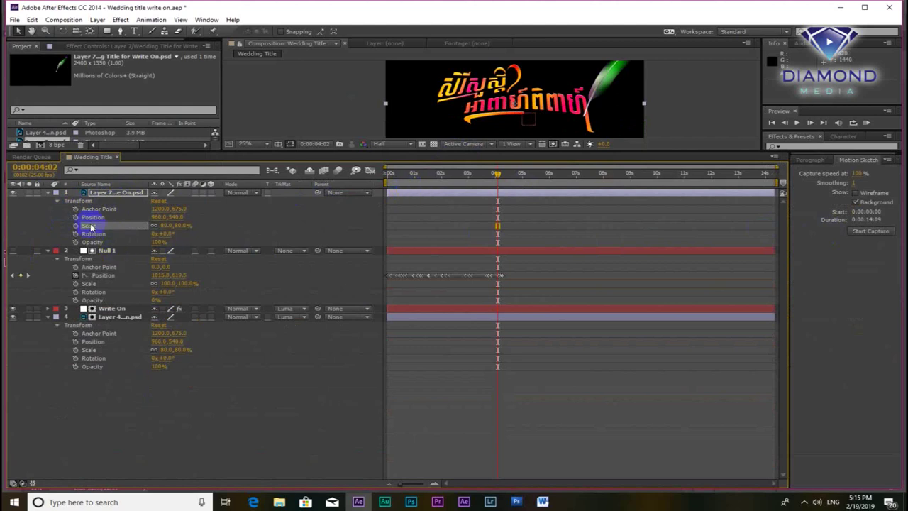
Step: Pick-whip the quill's Position expression to Null 1's Position, then enlarge the composition view
{"action": "left_click", "coordinate": [76, 220], "text": "alt"}
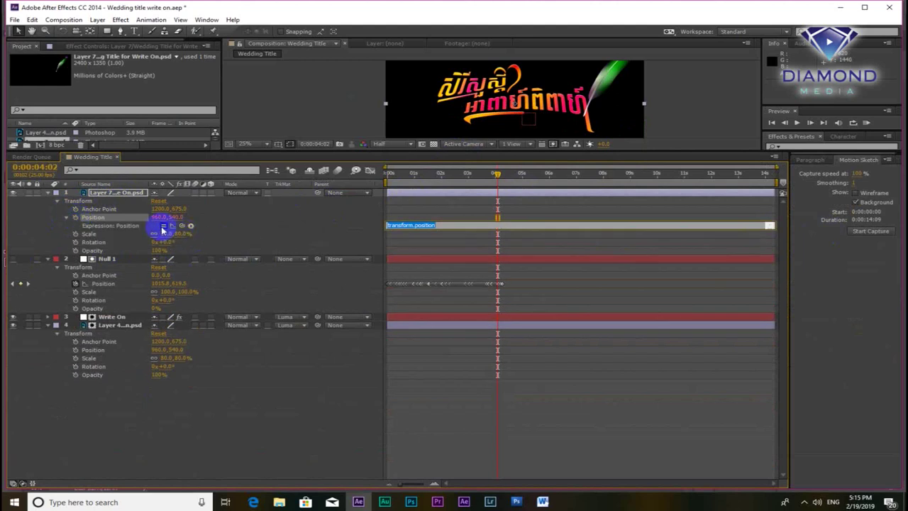
{"action": "left_click_drag", "start_coordinate": [181, 227], "coordinate": [111, 287]}
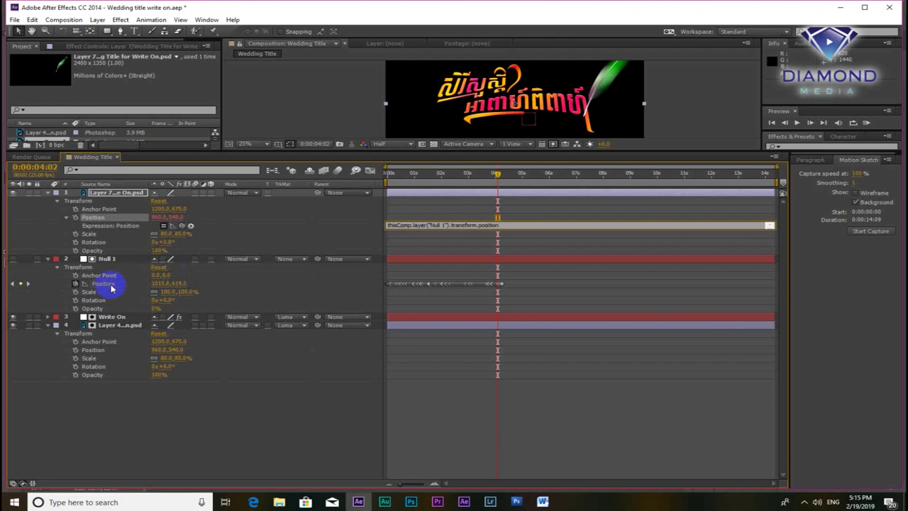
{"action": "left_click_drag", "start_coordinate": [111, 288], "coordinate": [112, 287]}
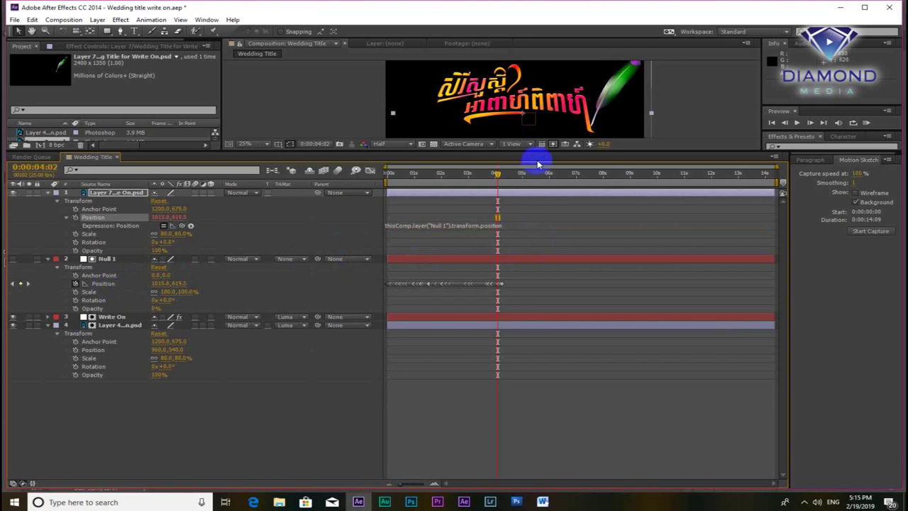
{"action": "left_click_drag", "start_coordinate": [548, 151], "coordinate": [547, 316]}
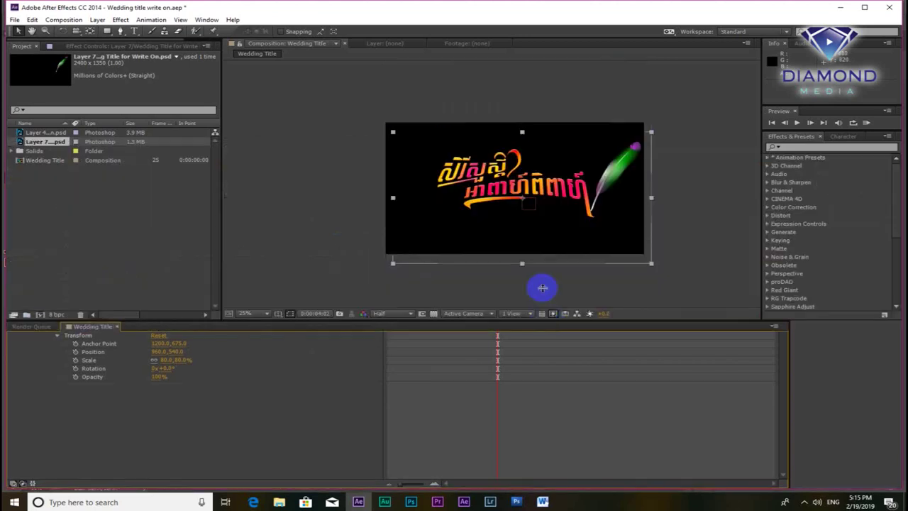
Step: Use the Pan Behind tool to move the quill layer's anchor point onto its nib tip
{"action": "scroll", "coordinate": [566, 212], "scroll_direction": "up", "scroll_amount": 3}
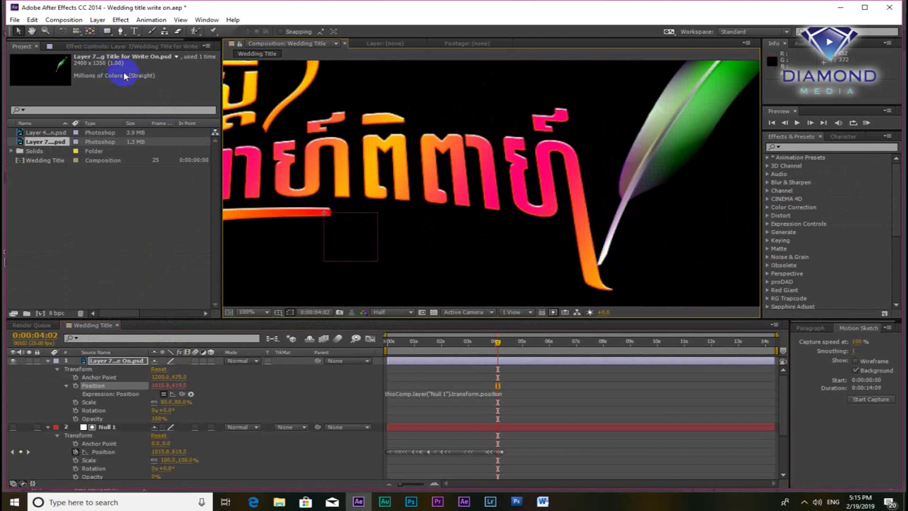
{"action": "left_click", "coordinate": [89, 31]}
{"action": "mouse_move", "coordinate": [314, 215]}
{"action": "left_mouse_down"}
{"action": "mouse_move", "coordinate": [475, 238]}
{"action": "mouse_move", "coordinate": [608, 210]}
{"action": "mouse_move", "coordinate": [330, 220]}
{"action": "mouse_move", "coordinate": [320, 250]}
{"action": "mouse_move", "coordinate": [333, 211]}
{"action": "mouse_move", "coordinate": [323, 224]}
{"action": "mouse_move", "coordinate": [332, 214]}
{"action": "mouse_move", "coordinate": [338, 221]}
{"action": "left_mouse_up"}
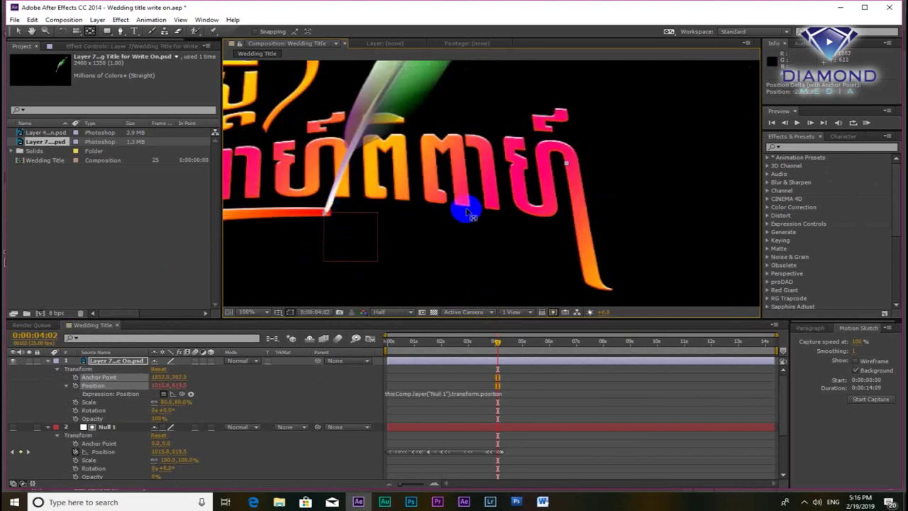
{"action": "scroll", "coordinate": [520, 196], "scroll_direction": "down", "scroll_amount": 2}
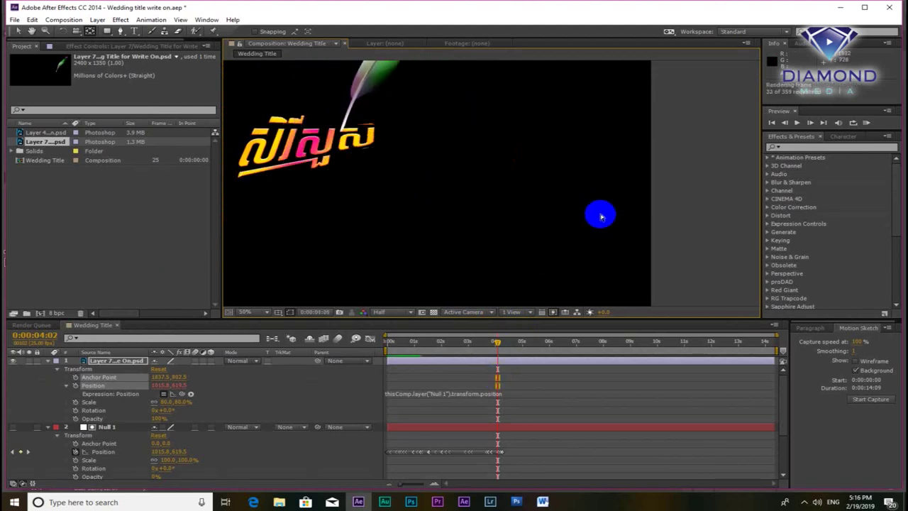
Step: Play back the title write-on preview and save the project with Ctrl+S
{"action": "scroll", "coordinate": [600, 213], "scroll_direction": "down", "scroll_amount": 2}
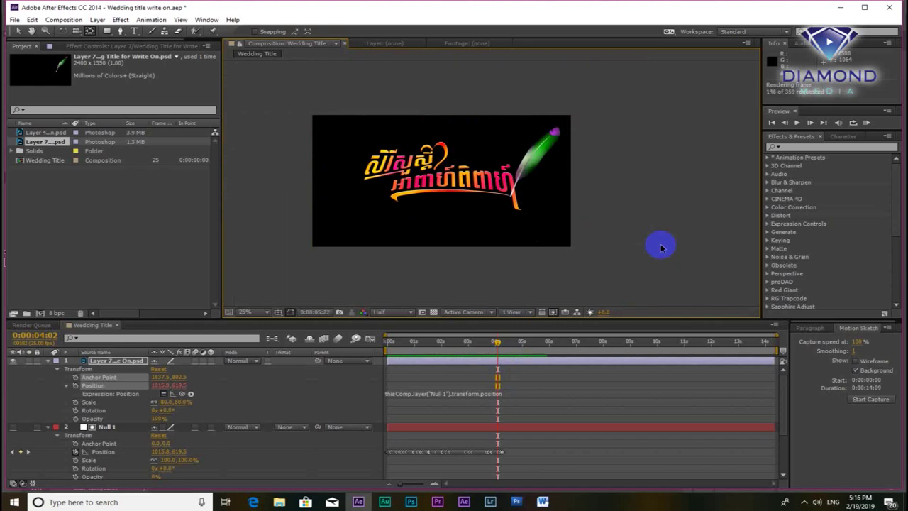
{"action": "left_click", "coordinate": [661, 248]}
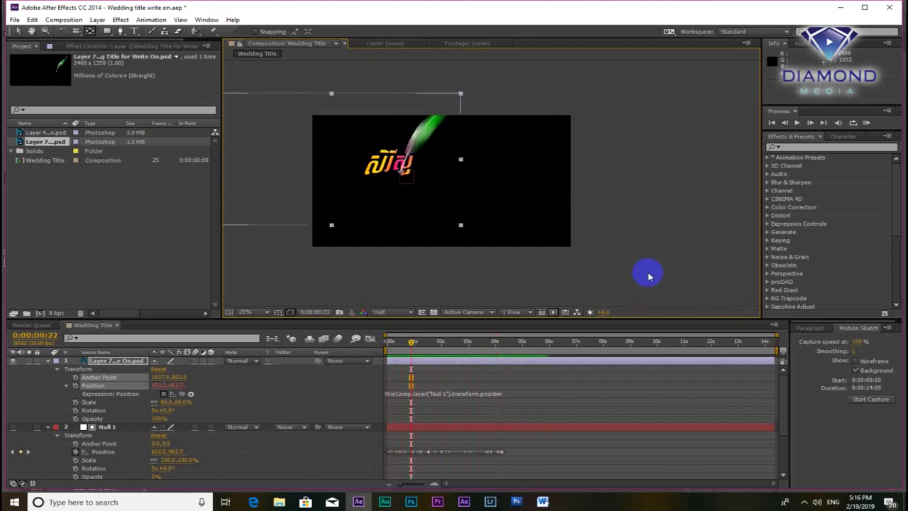
{"action": "key", "text": "ctrl+s"}
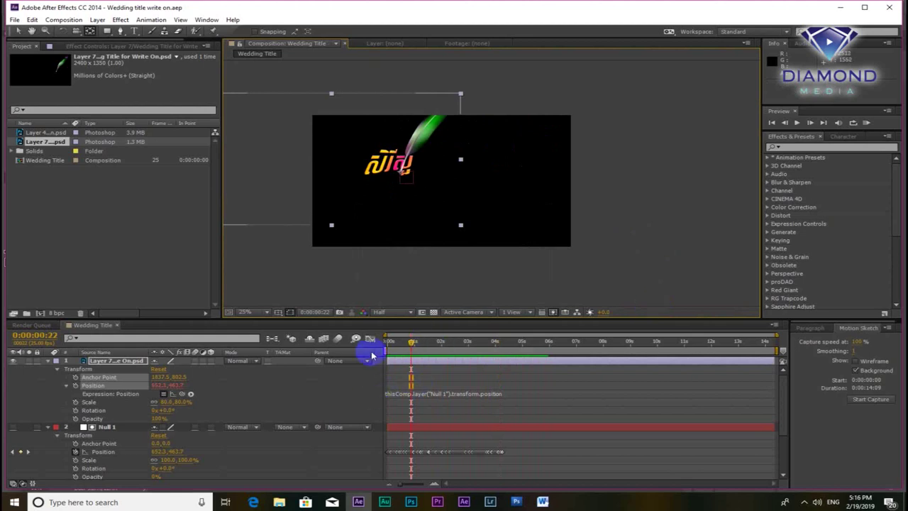
Step: Collapse the property lists of the quill, Null 1 and the remaining layer
{"action": "left_click", "coordinate": [49, 362]}
{"action": "left_click", "coordinate": [48, 370]}
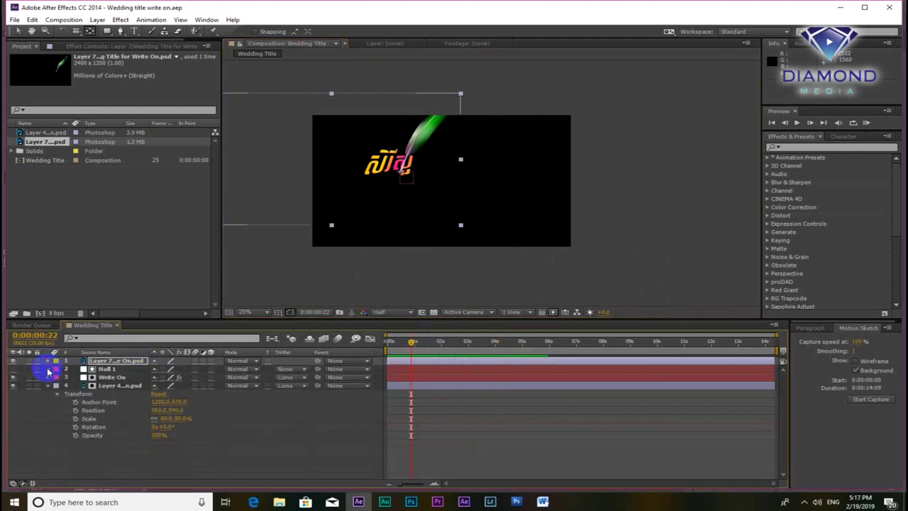
{"action": "left_click", "coordinate": [49, 386]}
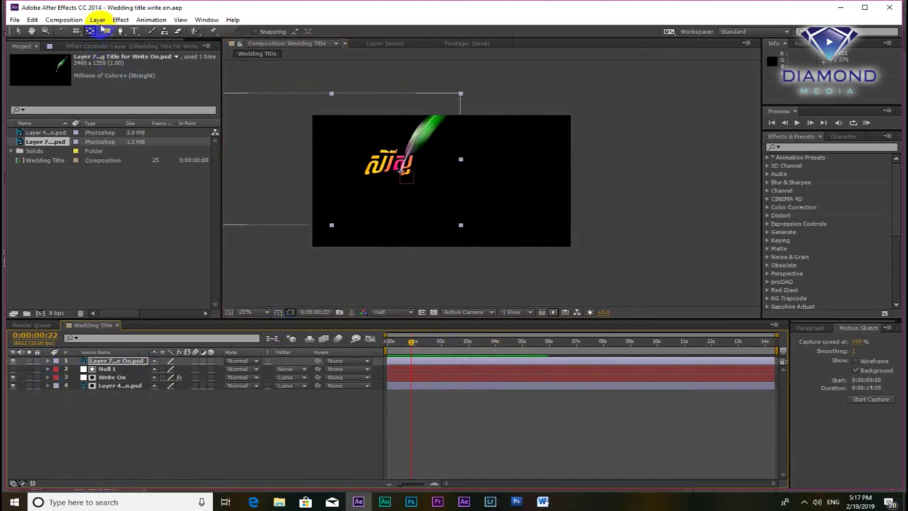
Step: Create a black 1920×1080 solid named Particular through Layer > New > Solid
{"action": "left_click", "coordinate": [97, 20]}
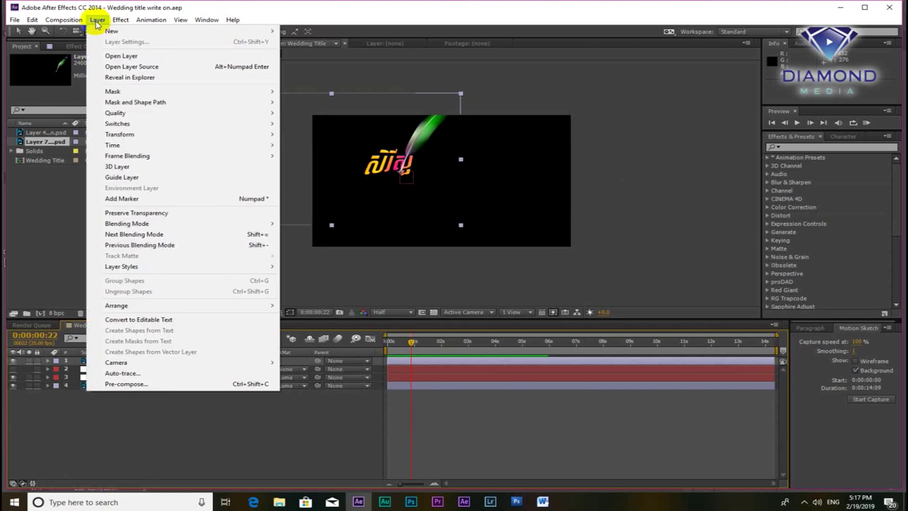
{"action": "mouse_move", "coordinate": [111, 30]}
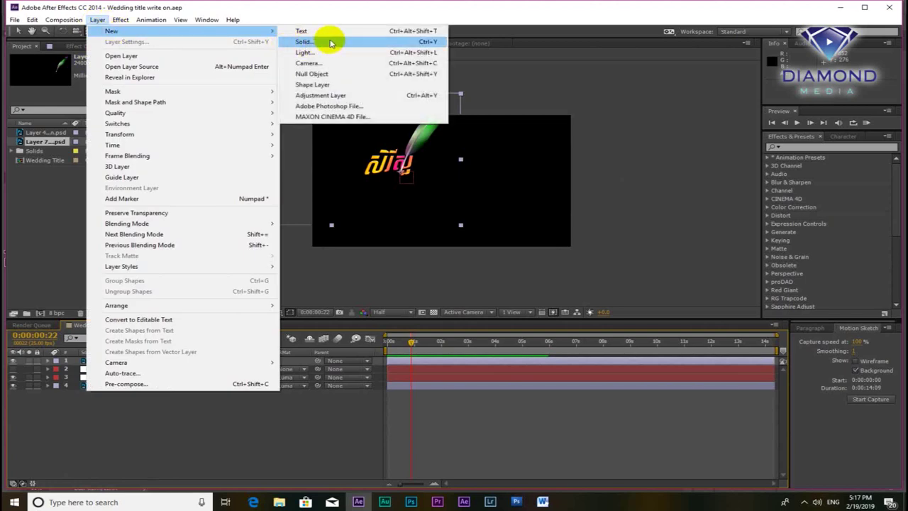
{"action": "left_click", "coordinate": [331, 42]}
{"action": "type", "text": "Particular"}
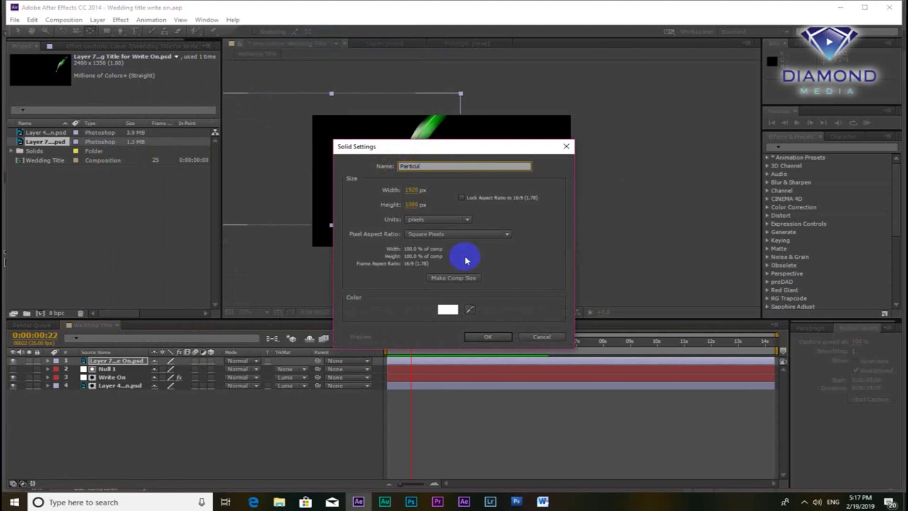
{"action": "left_click", "coordinate": [448, 309]}
{"action": "left_click_drag", "start_coordinate": [649, 153], "coordinate": [719, 190]}
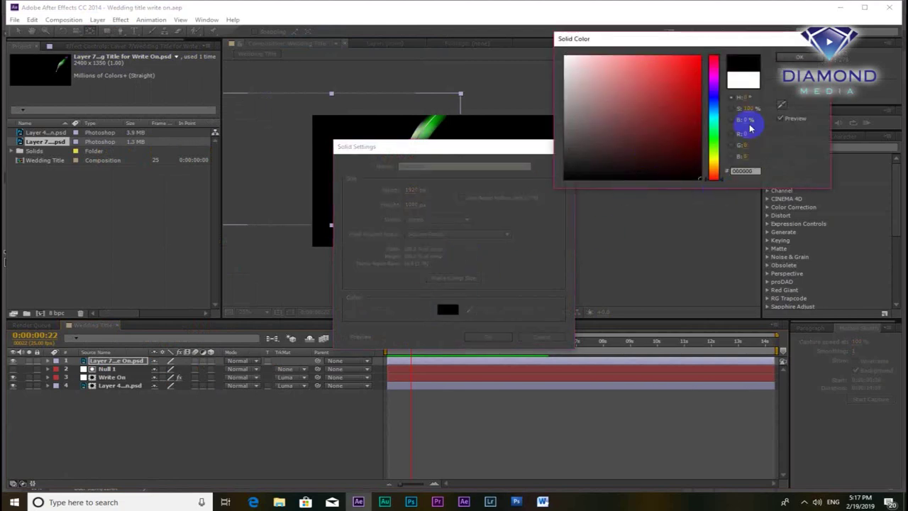
{"action": "left_click", "coordinate": [800, 56]}
{"action": "left_click", "coordinate": [497, 338]}
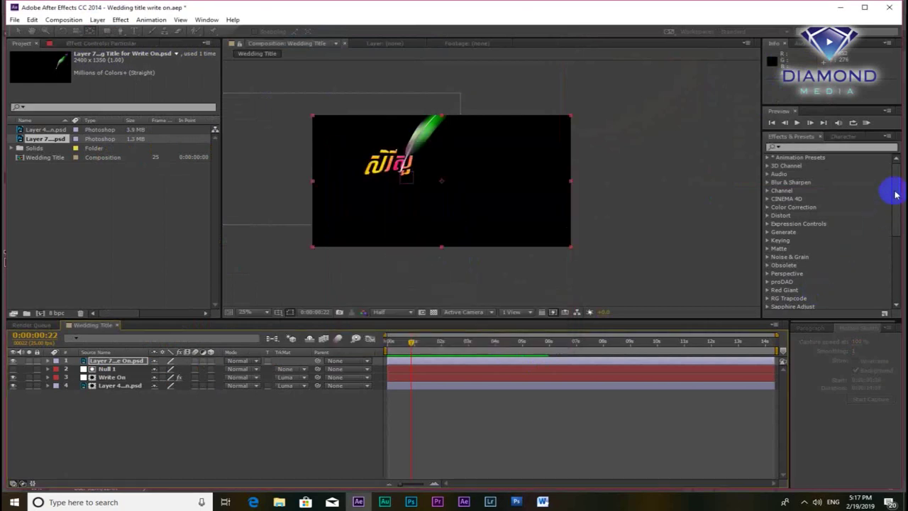
Step: Drag Particular from RG Trapcode onto the Particular solid and show its effect settings
{"action": "scroll", "coordinate": [879, 250], "scroll_direction": "down", "scroll_amount": 5}
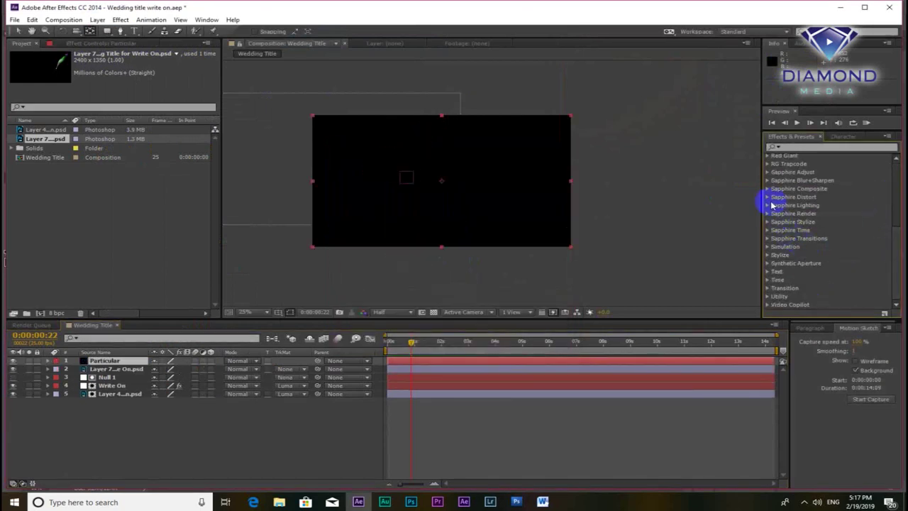
{"action": "left_click", "coordinate": [769, 164]}
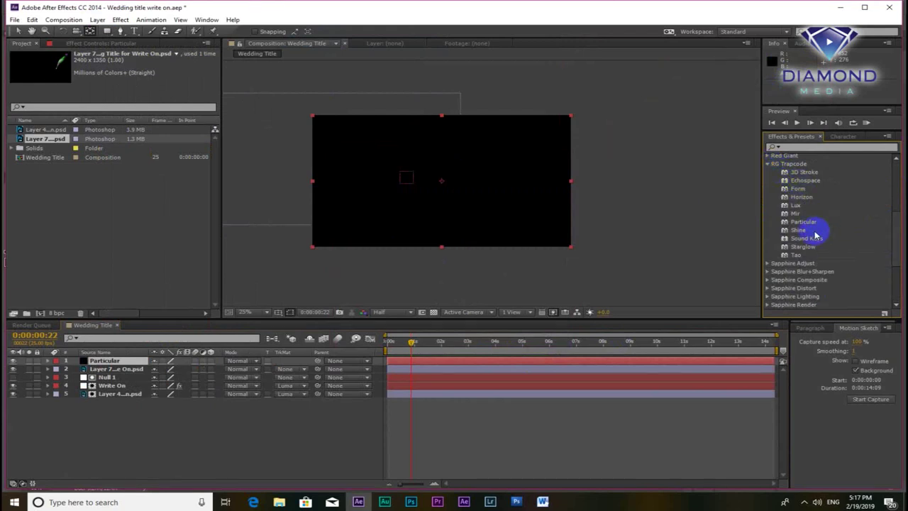
{"action": "left_click_drag", "start_coordinate": [803, 221], "coordinate": [558, 361]}
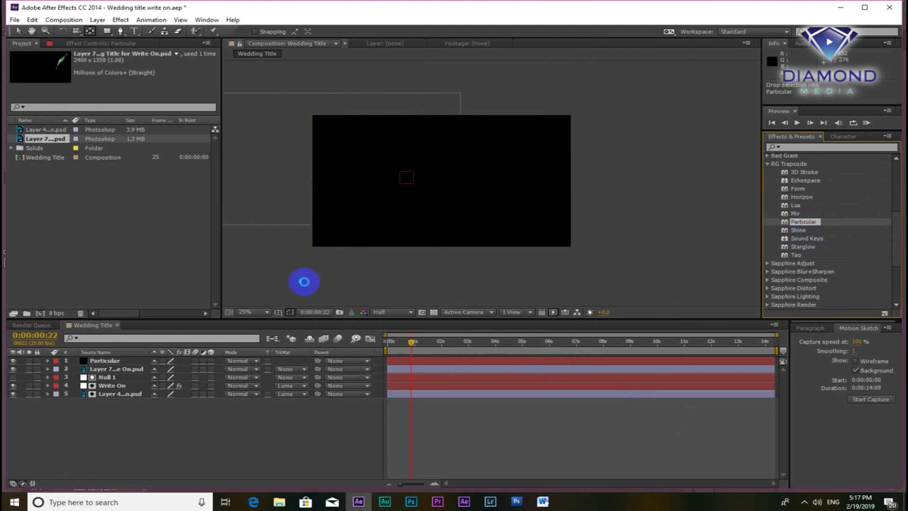
{"action": "left_click", "coordinate": [87, 46]}
{"action": "left_click", "coordinate": [116, 227]}
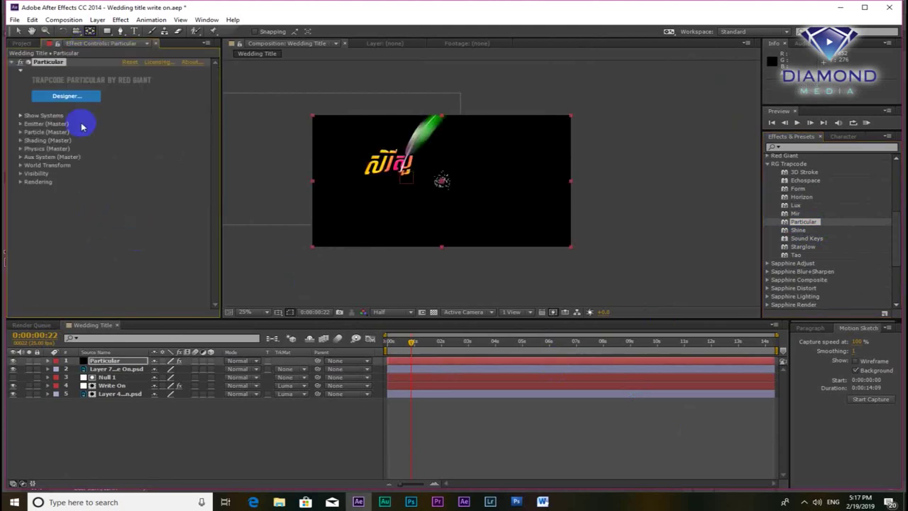
Step: In Particular Designer, drag Organic Matter's Rose Petals onto Particle Type and apply the design
{"action": "left_click", "coordinate": [73, 102]}
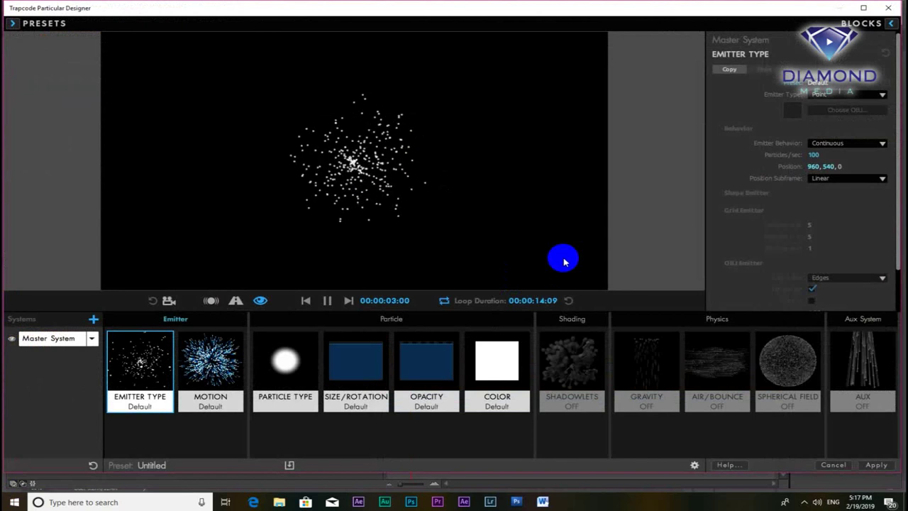
{"action": "left_click", "coordinate": [891, 25]}
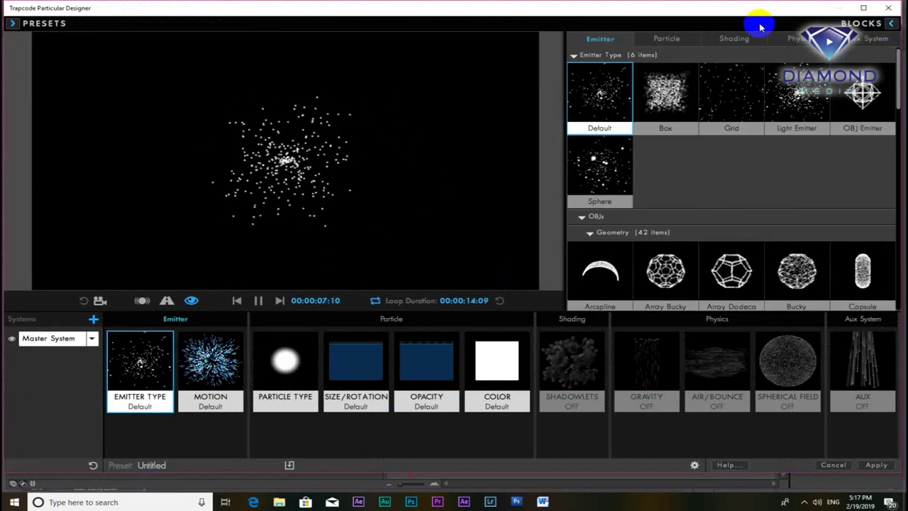
{"action": "left_click", "coordinate": [674, 39]}
{"action": "scroll", "coordinate": [770, 148], "scroll_direction": "down", "scroll_amount": 2}
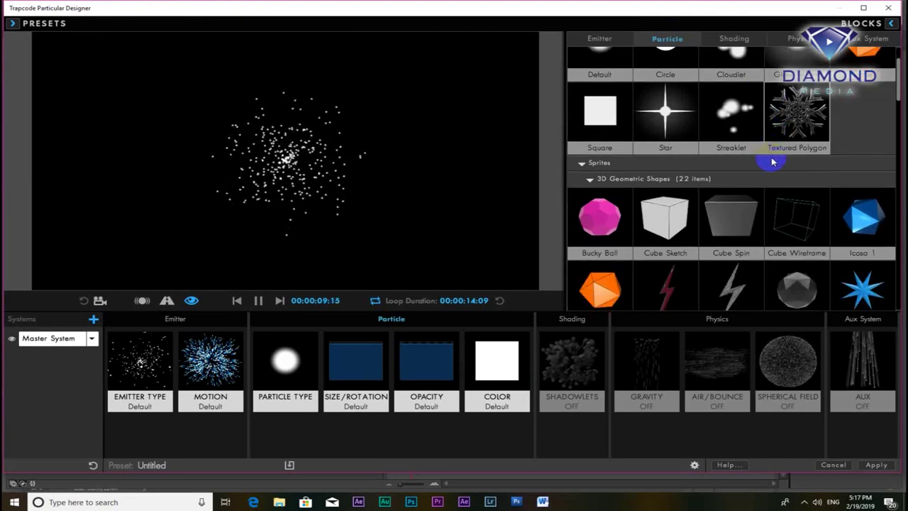
{"action": "scroll", "coordinate": [759, 171], "scroll_direction": "down", "scroll_amount": 4}
{"action": "scroll", "coordinate": [750, 185], "scroll_direction": "down", "scroll_amount": 4}
{"action": "scroll", "coordinate": [749, 186], "scroll_direction": "down", "scroll_amount": 4}
{"action": "scroll", "coordinate": [745, 191], "scroll_direction": "down", "scroll_amount": 4}
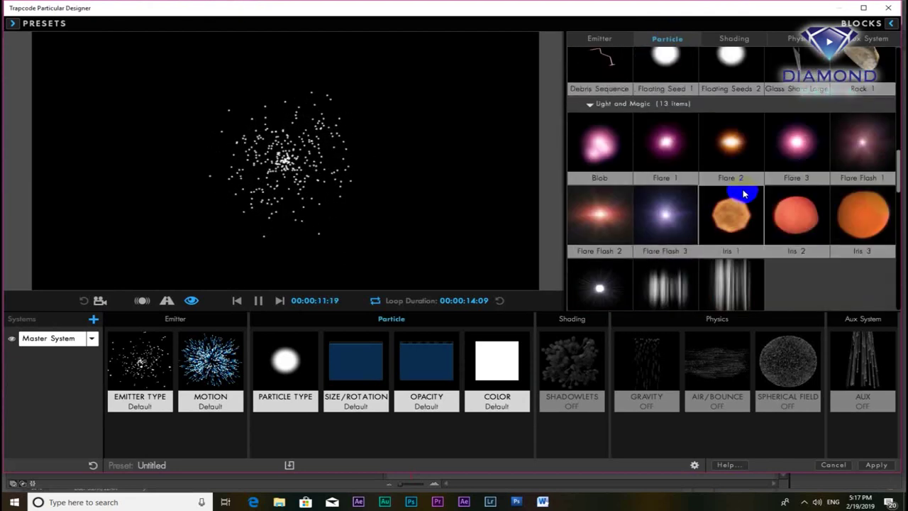
{"action": "scroll", "coordinate": [744, 194], "scroll_direction": "down", "scroll_amount": 4}
{"action": "scroll", "coordinate": [757, 197], "scroll_direction": "down", "scroll_amount": 2}
{"action": "left_click_drag", "start_coordinate": [770, 202], "coordinate": [285, 362]}
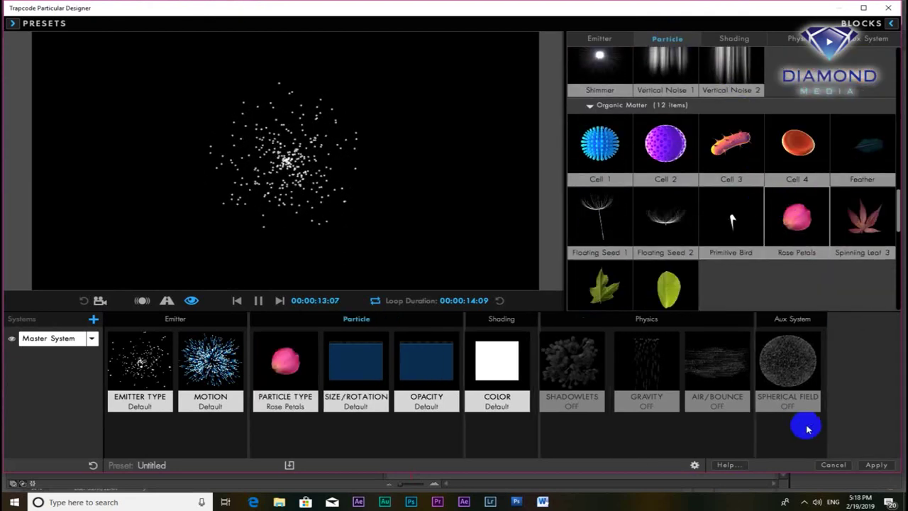
{"action": "left_click", "coordinate": [876, 465]}
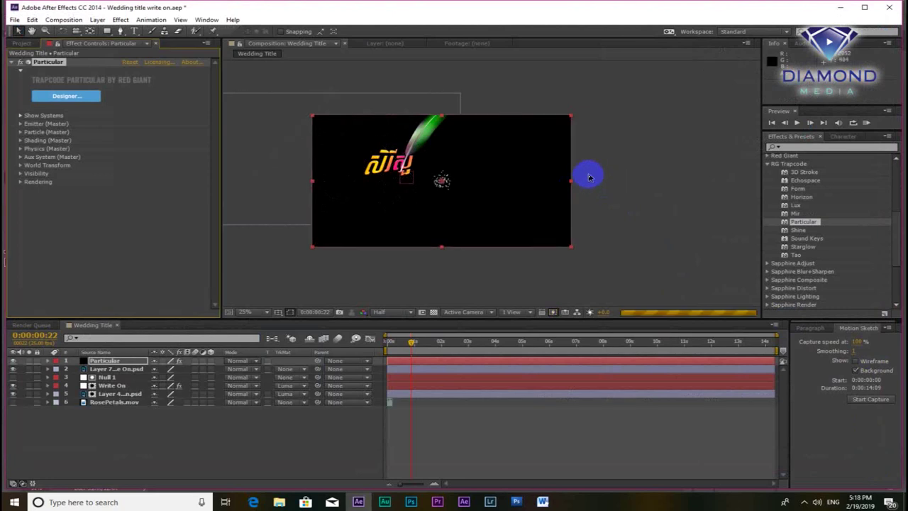
Step: Save the project and expand Particular's Particle (Master) settings in Effect Controls
{"action": "scroll", "coordinate": [472, 172], "scroll_direction": "up", "scroll_amount": 2}
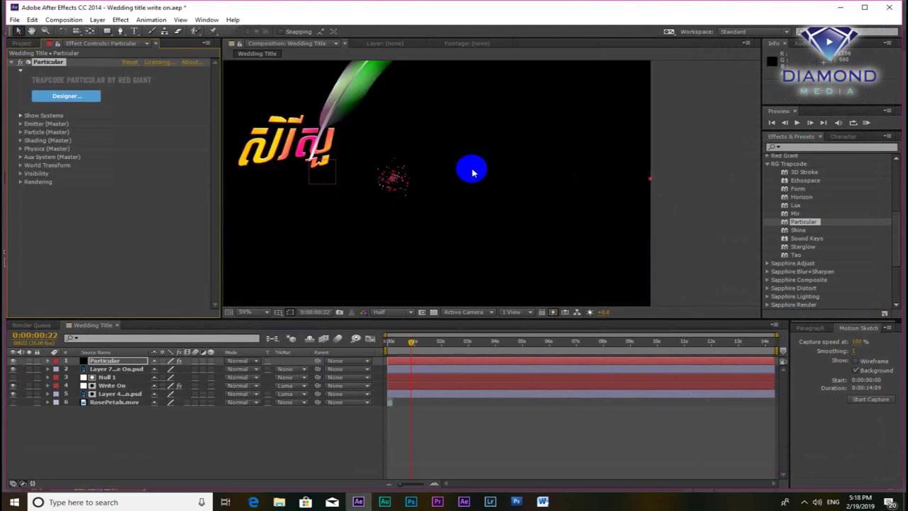
{"action": "key", "text": "ctrl+s"}
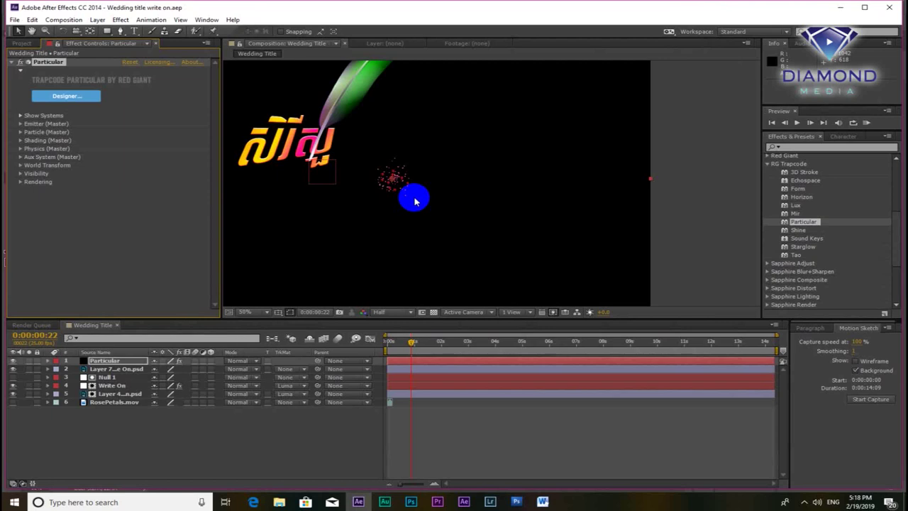
{"action": "left_click", "coordinate": [20, 125]}
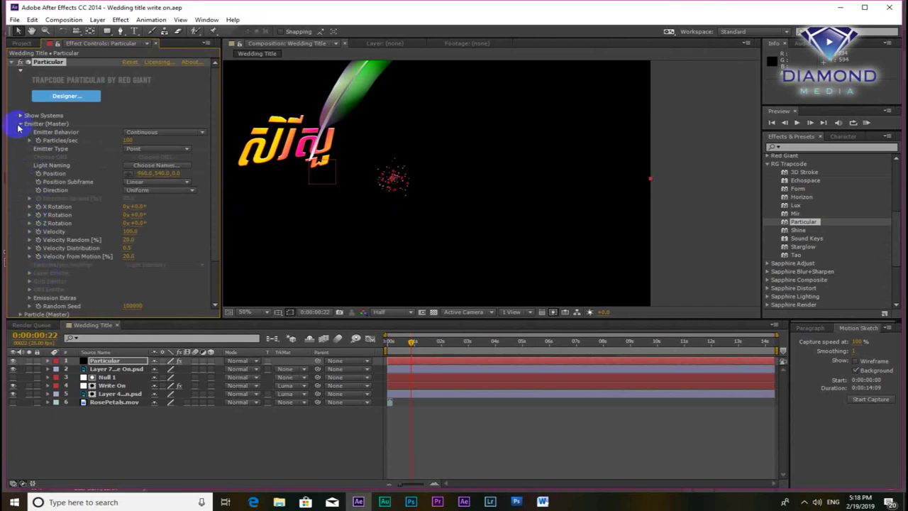
{"action": "left_click", "coordinate": [20, 124]}
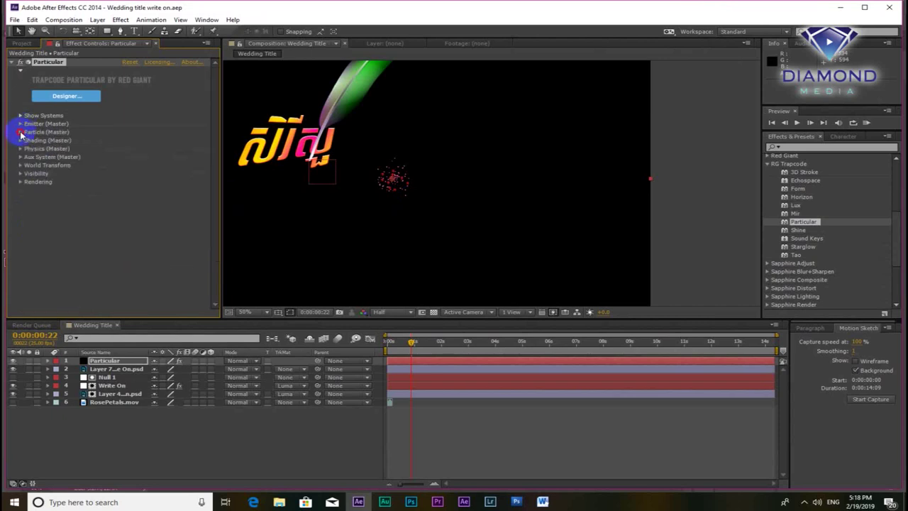
{"action": "left_click", "coordinate": [21, 134]}
{"action": "scroll", "coordinate": [24, 137], "scroll_direction": "down", "scroll_amount": 1}
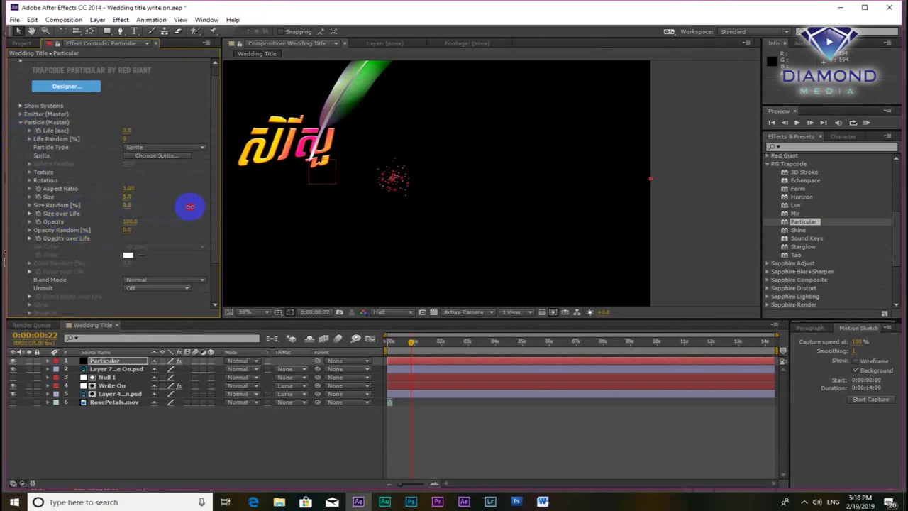
Step: Set Size Random to 100 and Opacity Random to 70, then make the timeline taller
{"action": "mouse_move", "coordinate": [197, 206]}
{"action": "left_mouse_down"}
{"action": "mouse_move", "coordinate": [127, 208]}
{"action": "mouse_move", "coordinate": [189, 212]}
{"action": "left_mouse_up"}
{"action": "mouse_move", "coordinate": [128, 205]}
{"action": "left_mouse_down"}
{"action": "mouse_move", "coordinate": [193, 233]}
{"action": "mouse_move", "coordinate": [130, 236]}
{"action": "left_mouse_up"}
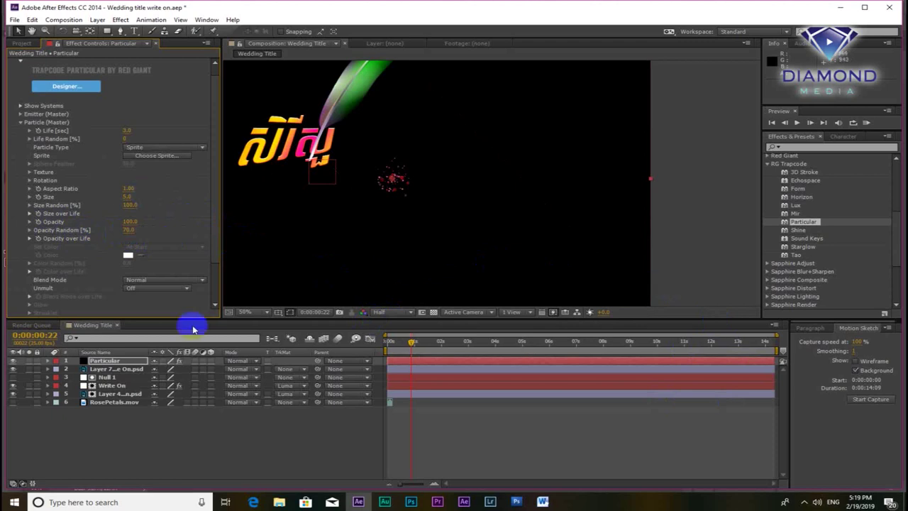
{"action": "left_click_drag", "start_coordinate": [329, 320], "coordinate": [340, 205]}
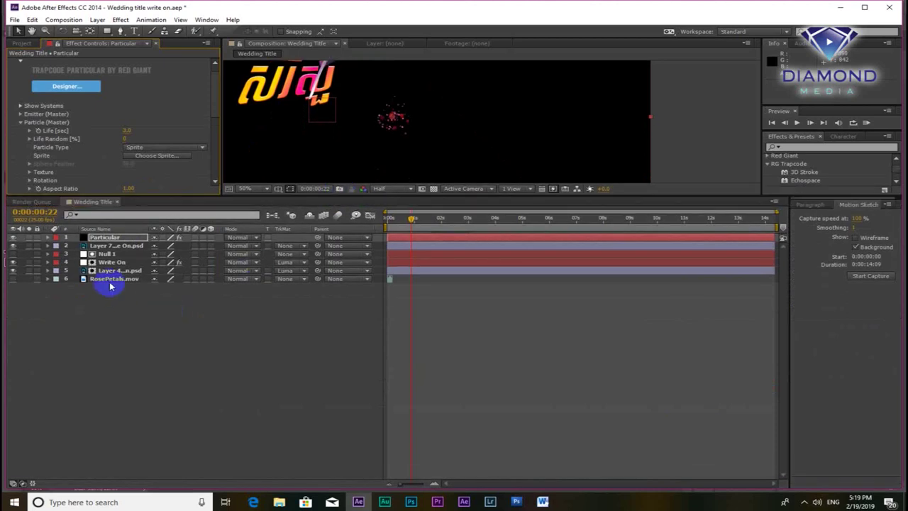
Step: Expand the Particular layer down to the effect's Emitter settings in the timeline
{"action": "left_click", "coordinate": [49, 238]}
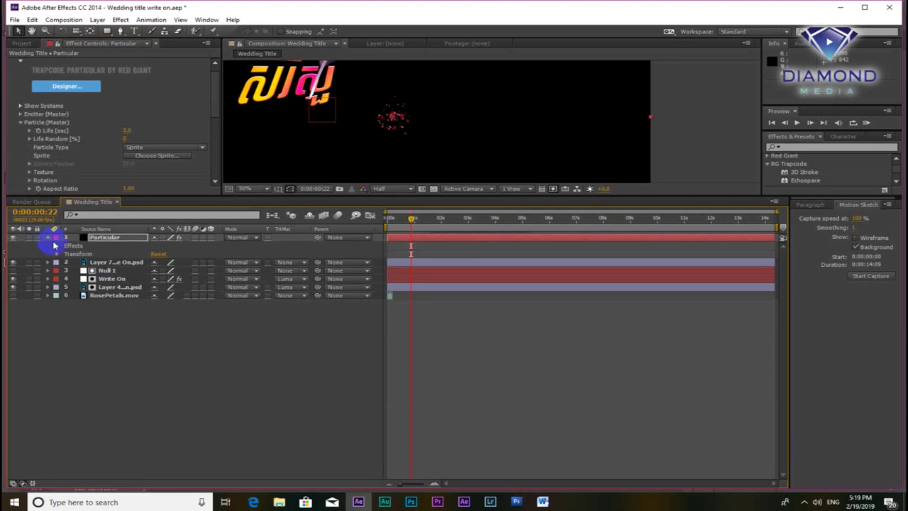
{"action": "left_click", "coordinate": [57, 246]}
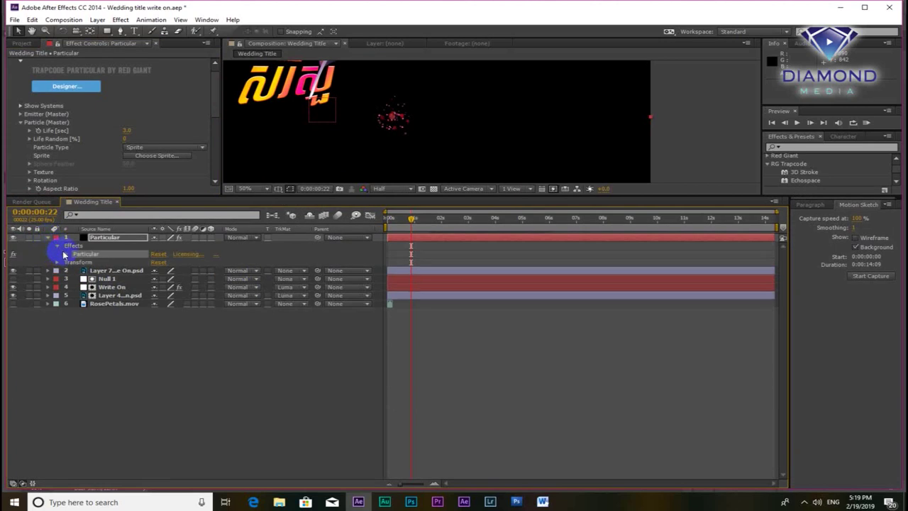
{"action": "left_click", "coordinate": [66, 255]}
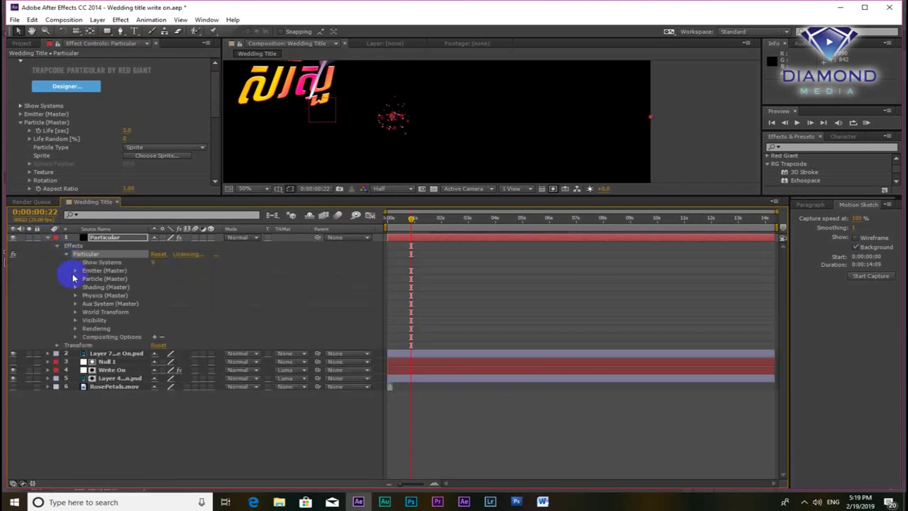
{"action": "left_click", "coordinate": [76, 271]}
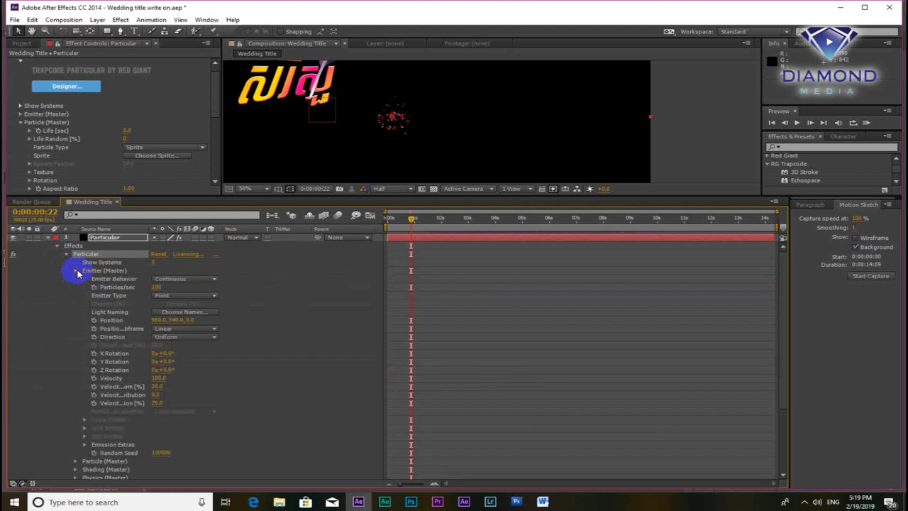
{"action": "left_click", "coordinate": [341, 188]}
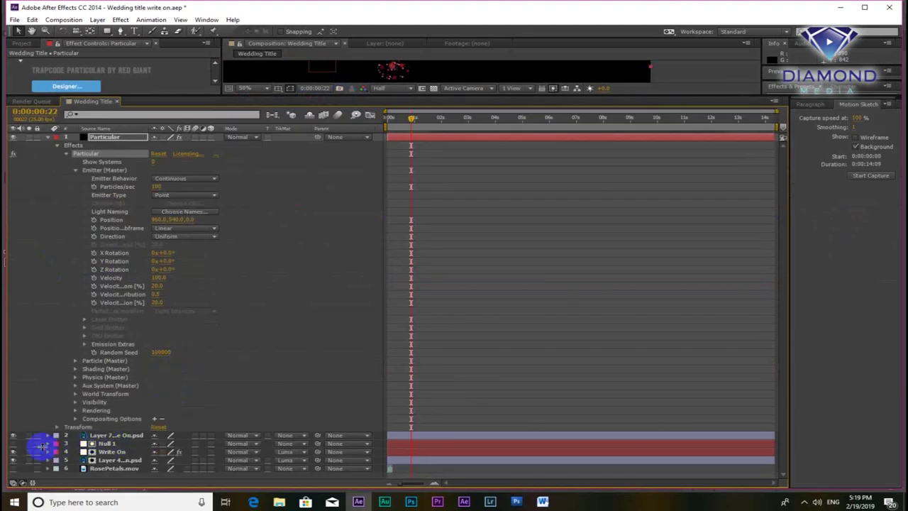
Step: Add an expression to the Emitter Position and pick-whip it to Null 1's Position
{"action": "left_click", "coordinate": [47, 444]}
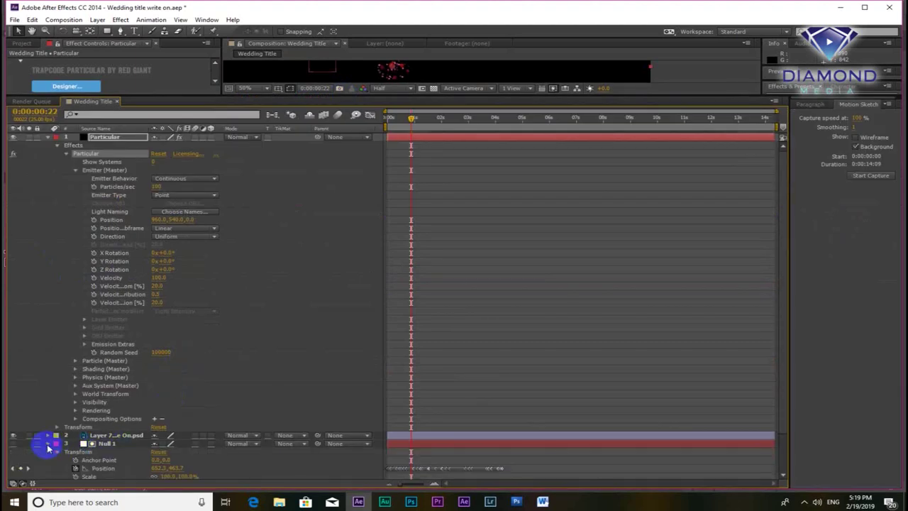
{"action": "scroll", "coordinate": [104, 243], "scroll_direction": "down", "scroll_amount": 1}
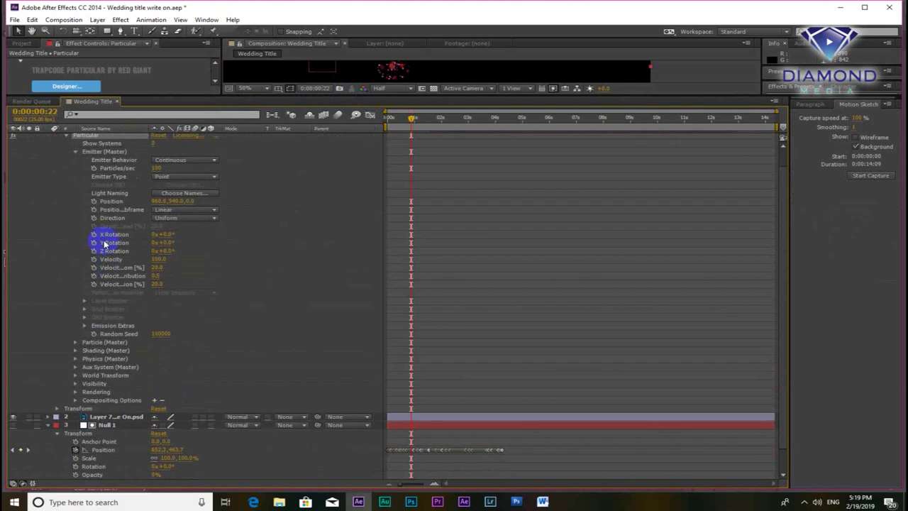
{"action": "left_click", "coordinate": [94, 203]}
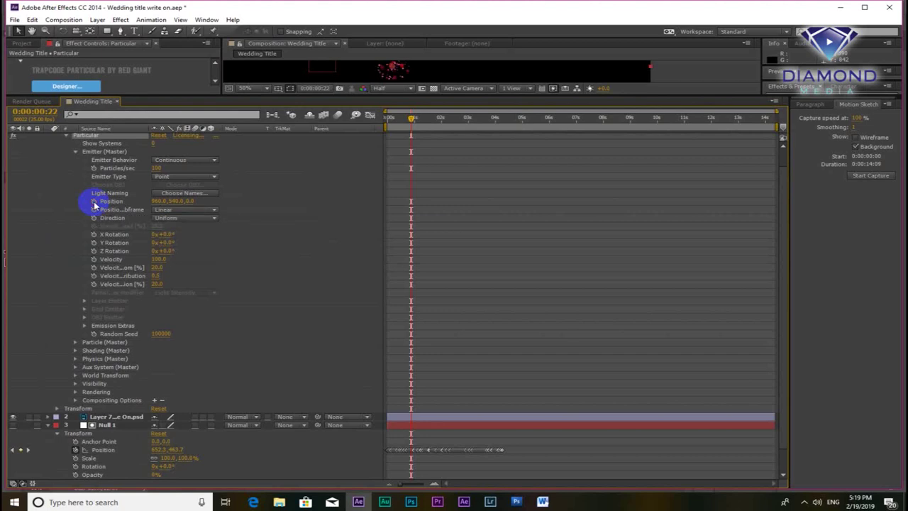
{"action": "left_click", "coordinate": [95, 203], "text": "alt"}
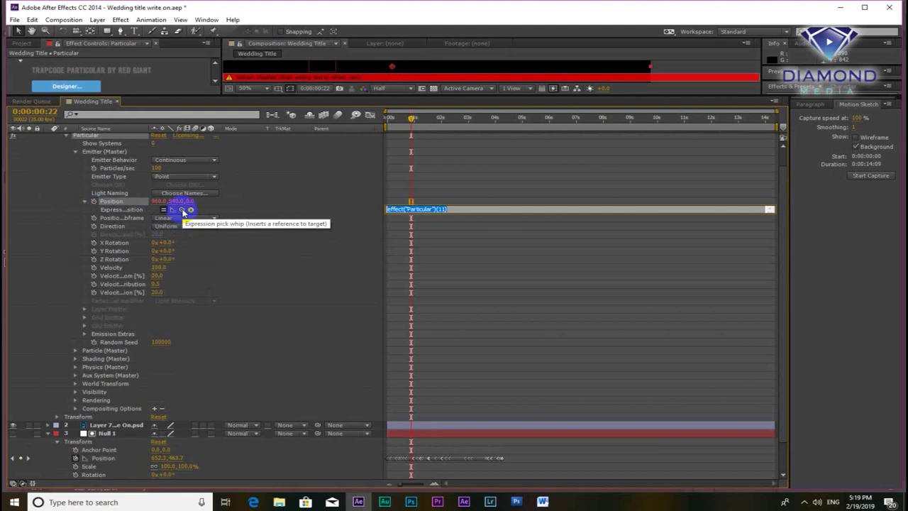
{"action": "mouse_move", "coordinate": [182, 211]}
{"action": "left_mouse_down"}
{"action": "mouse_move", "coordinate": [111, 459]}
{"action": "mouse_move", "coordinate": [126, 448]}
{"action": "left_mouse_up"}
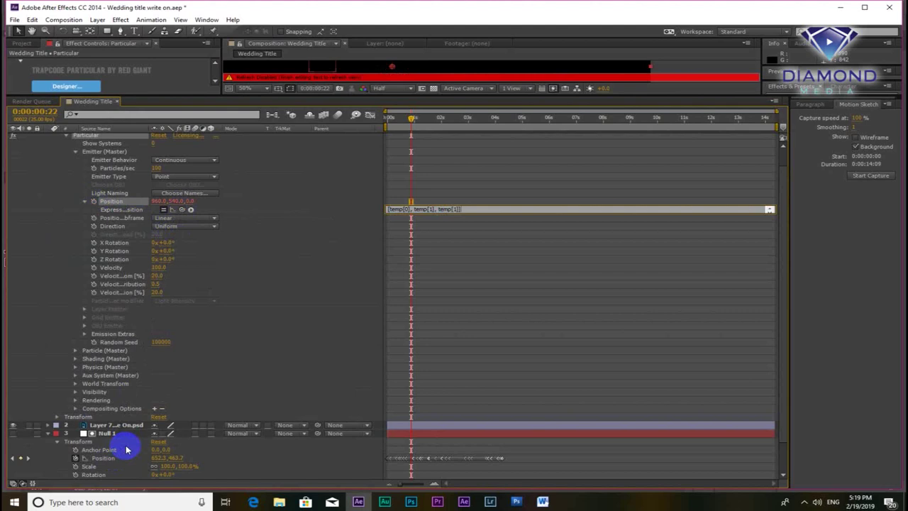
{"action": "left_click", "coordinate": [331, 79]}
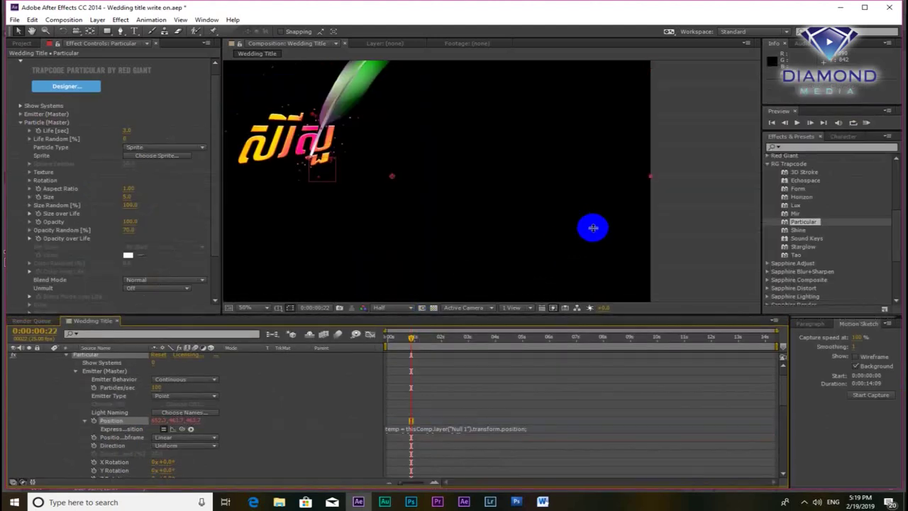
Step: Save, then RAM-preview from about five seconds to watch particles trail the quill
{"action": "key", "text": "ctrl+s"}
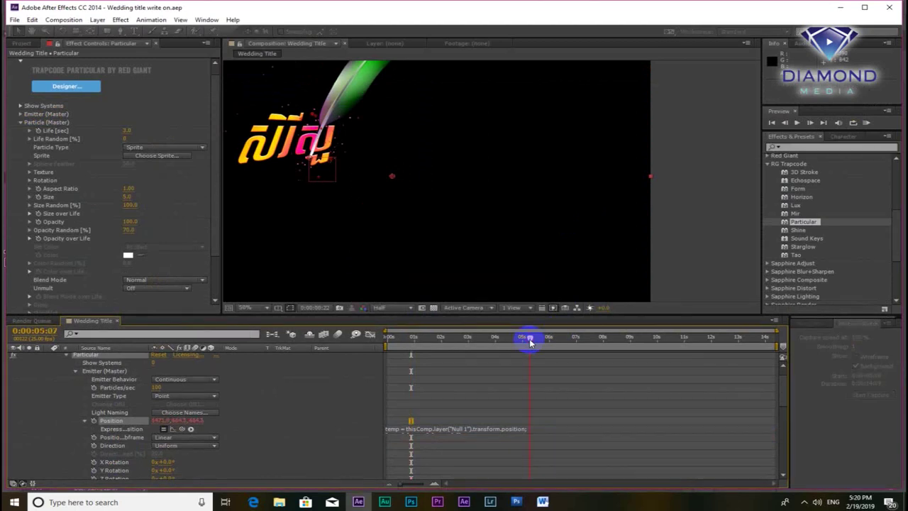
{"action": "left_click", "coordinate": [529, 339]}
{"action": "key", "text": "KP_0"}
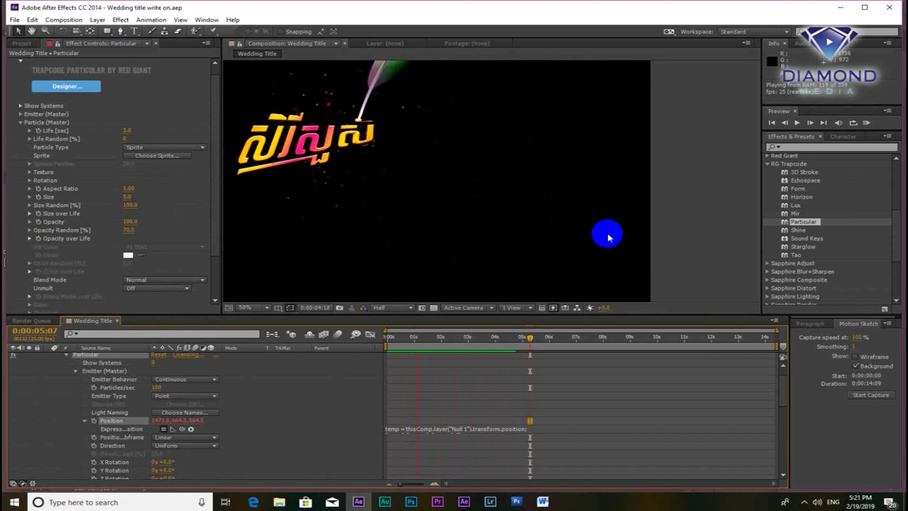
{"action": "key", "text": "space"}
Step: Collapse the Particular effect's settings in the timeline
{"action": "scroll", "coordinate": [213, 127], "scroll_direction": "down", "scroll_amount": 3}
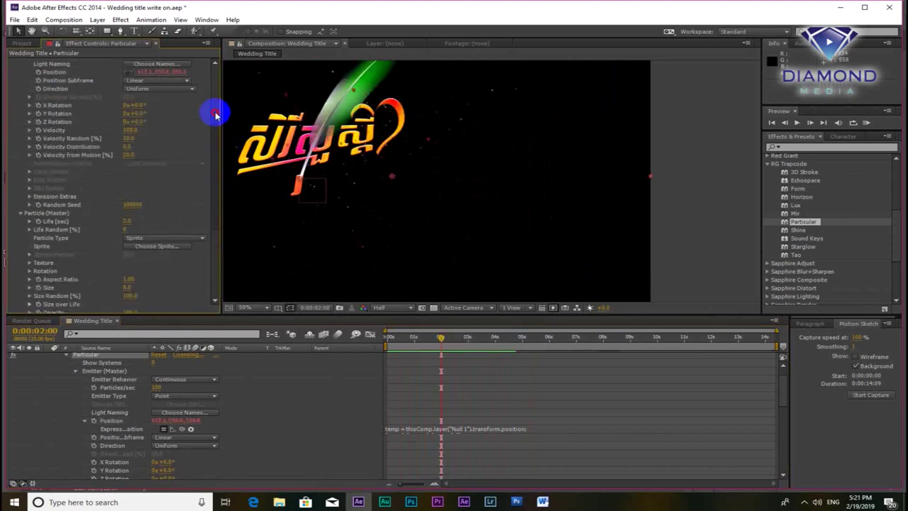
{"action": "scroll", "coordinate": [212, 86], "scroll_direction": "up", "scroll_amount": 3}
{"action": "scroll", "coordinate": [212, 86], "scroll_direction": "up", "scroll_amount": 2}
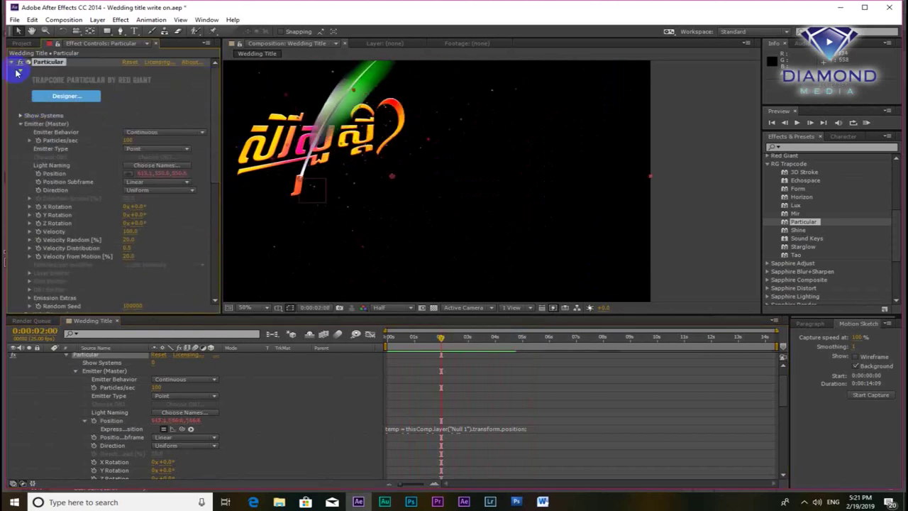
{"action": "left_click", "coordinate": [10, 63]}
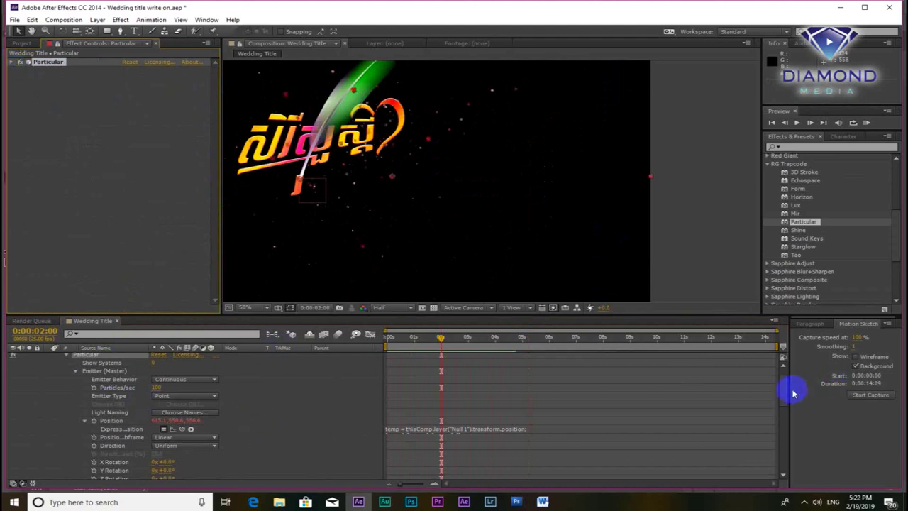
{"action": "scroll", "coordinate": [780, 385], "scroll_direction": "up", "scroll_amount": 2}
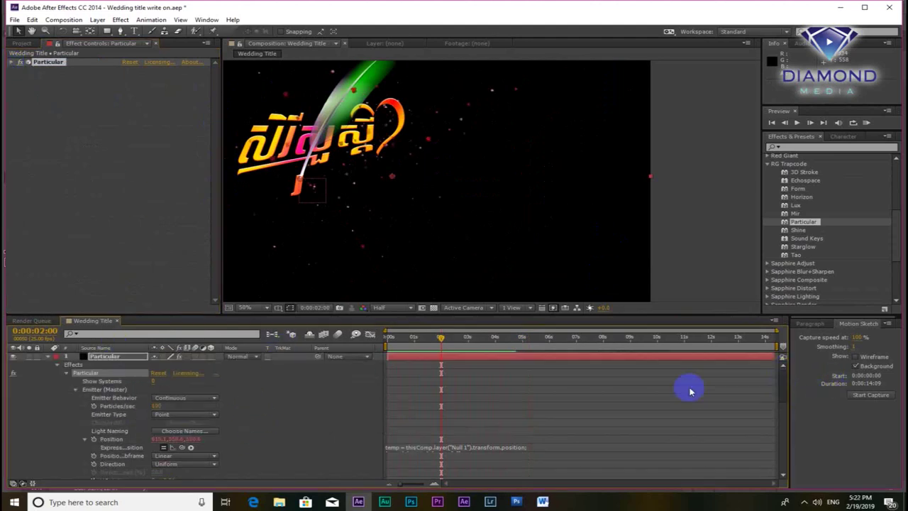
Step: Collapse the Particular layer and add a black comp-size solid named Fenfare
{"action": "left_click", "coordinate": [48, 357]}
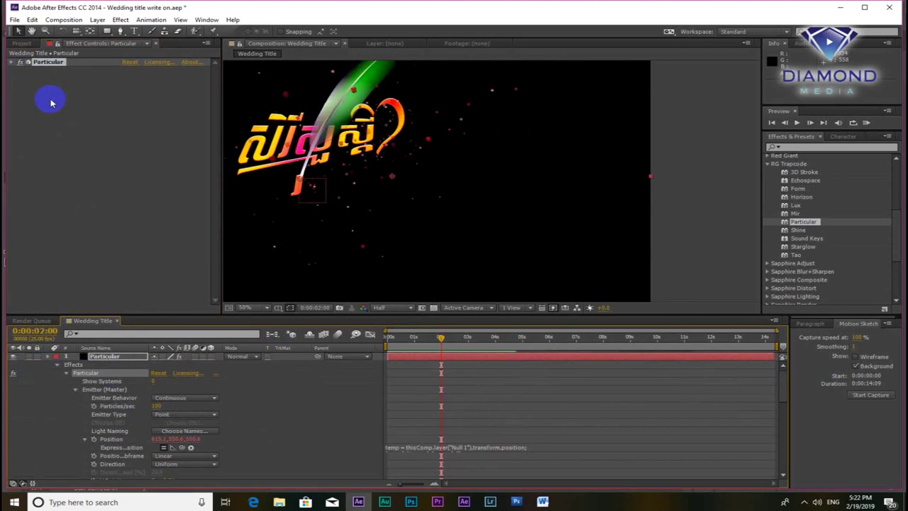
{"action": "left_click", "coordinate": [97, 20]}
{"action": "mouse_move", "coordinate": [107, 31]}
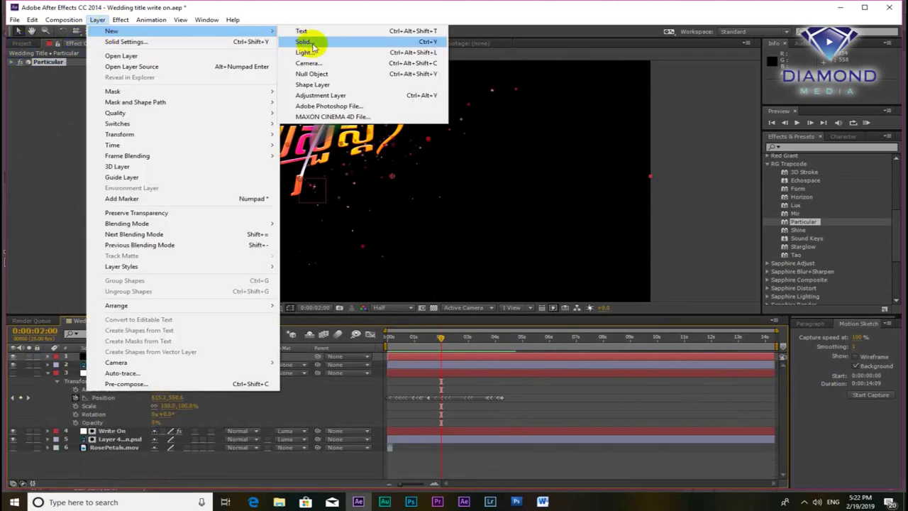
{"action": "left_click", "coordinate": [310, 43]}
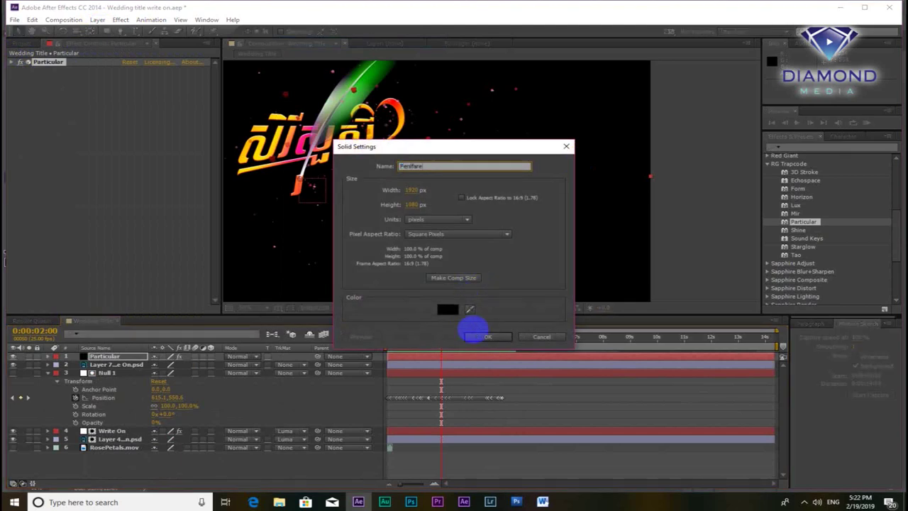
{"action": "left_click", "coordinate": [474, 334]}
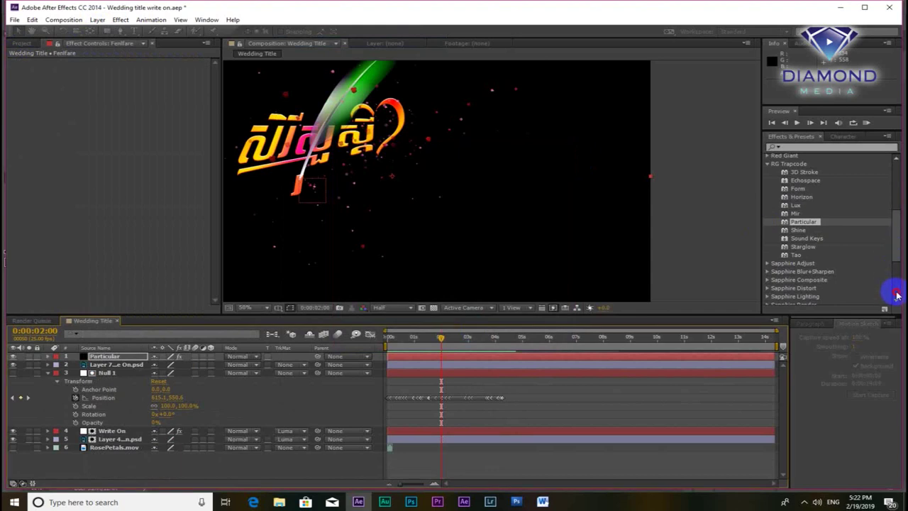
Step: Apply Video Copilot's Optical Flares to the Fenfare solid and open its Options window
{"action": "scroll", "coordinate": [886, 298], "scroll_direction": "down", "scroll_amount": 5}
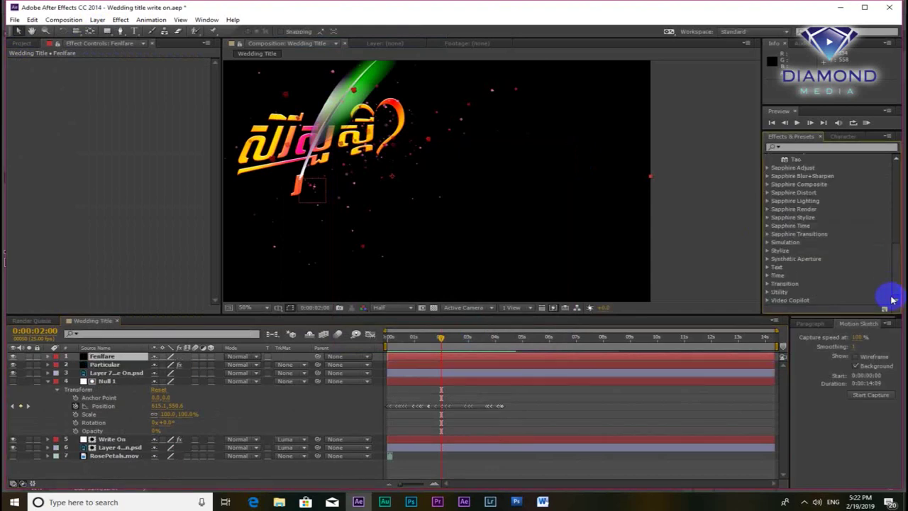
{"action": "left_click", "coordinate": [768, 301]}
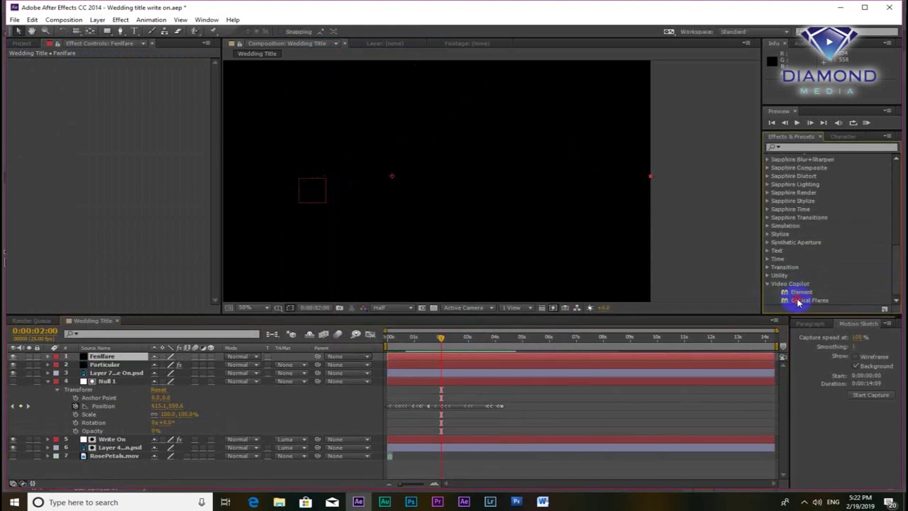
{"action": "double_click", "coordinate": [798, 301]}
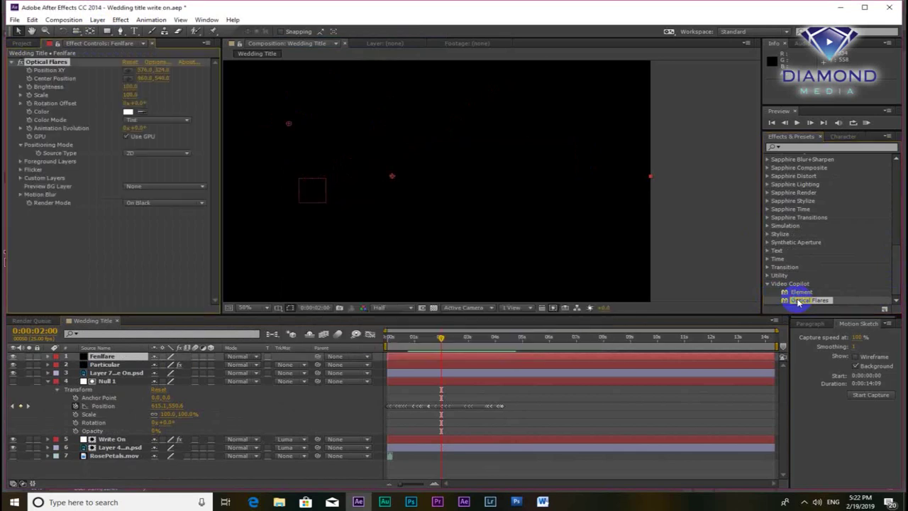
{"action": "left_click", "coordinate": [163, 65]}
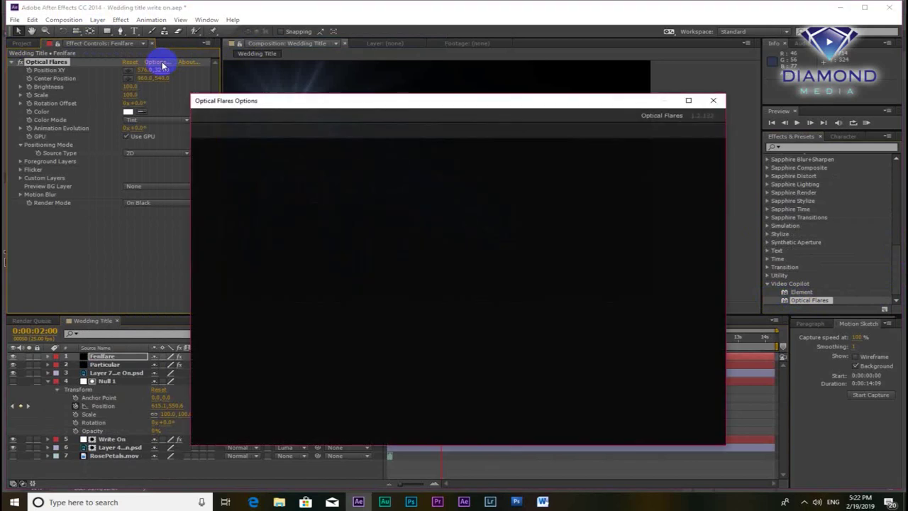
Step: Maximize the Optical Flares window and load the Broadway flare preset after trying Blue Artifact
{"action": "left_click", "coordinate": [688, 100]}
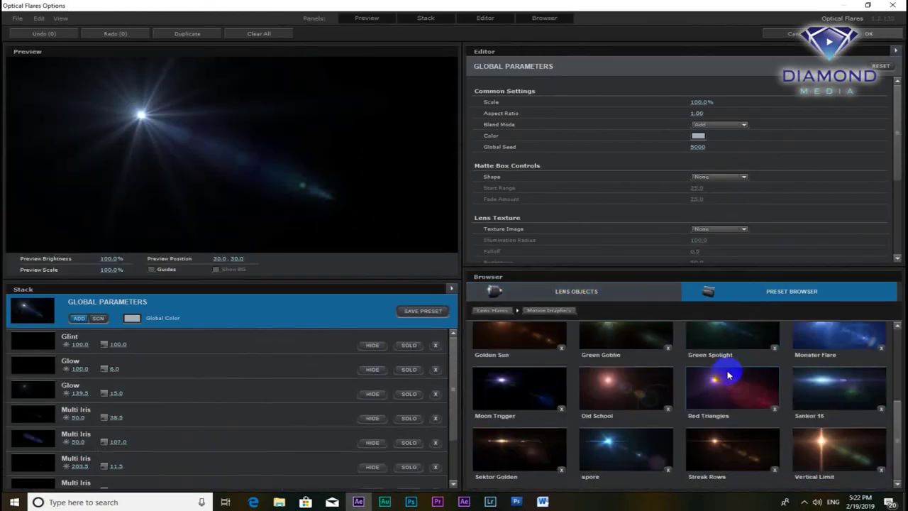
{"action": "left_click", "coordinate": [722, 298]}
{"action": "double_click", "coordinate": [856, 370]}
{"action": "double_click", "coordinate": [639, 348]}
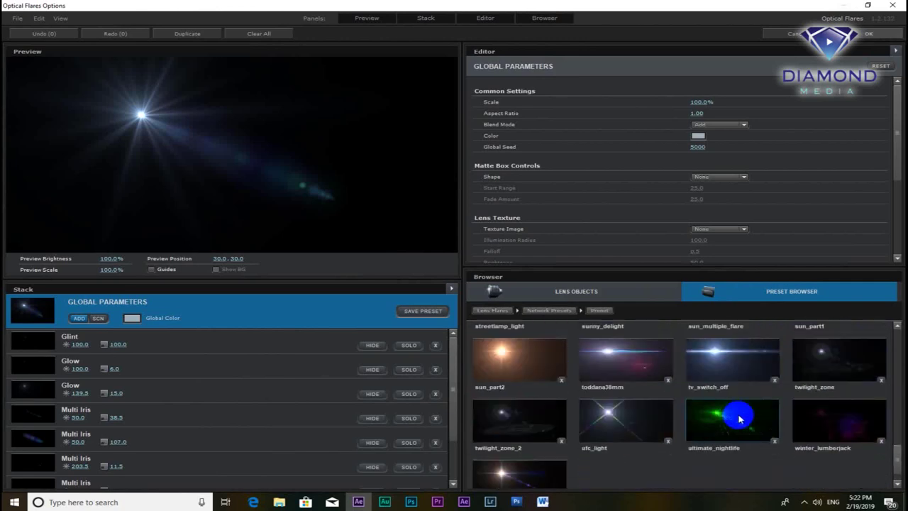
{"action": "left_click", "coordinate": [492, 310]}
{"action": "double_click", "coordinate": [699, 365]}
{"action": "scroll", "coordinate": [724, 408], "scroll_direction": "down", "scroll_amount": 3}
{"action": "scroll", "coordinate": [724, 408], "scroll_direction": "up", "scroll_amount": 3}
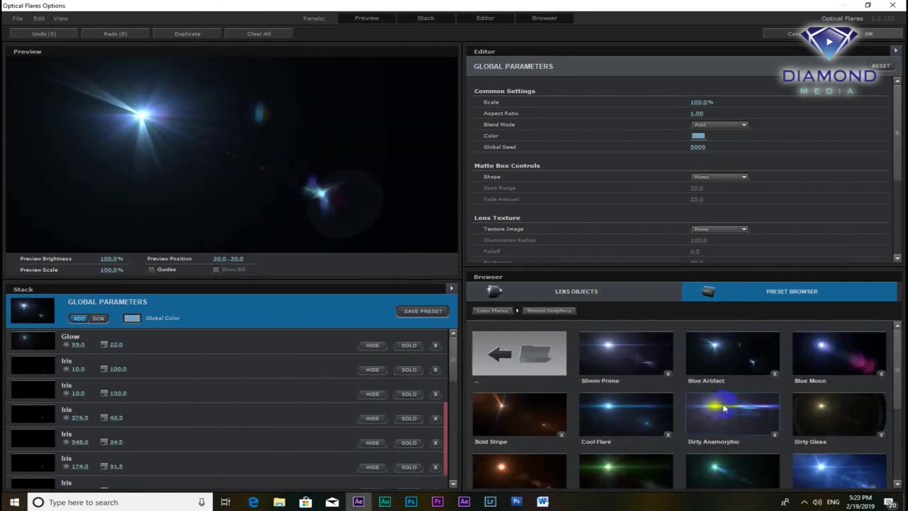
{"action": "double_click", "coordinate": [718, 411]}
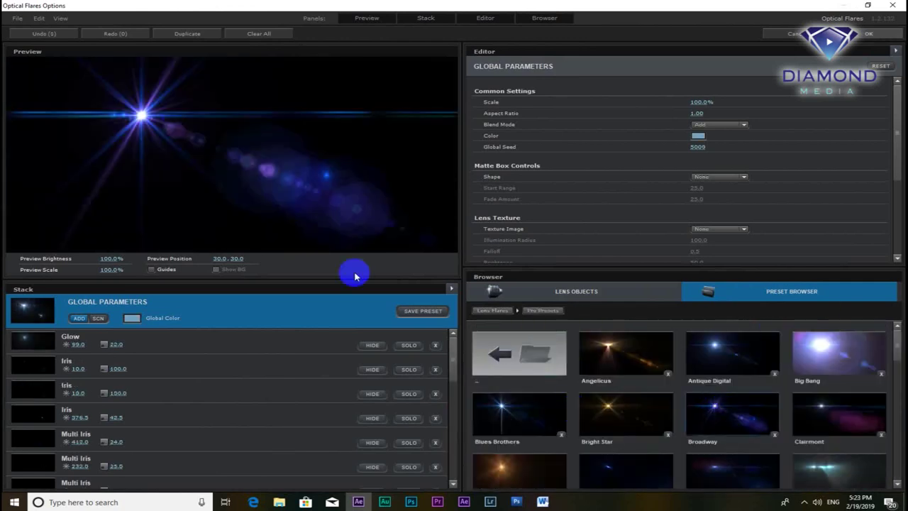
Step: Reposition the flare centre in the preview and hide two Multi Iris elements
{"action": "mouse_move", "coordinate": [194, 148]}
{"action": "left_mouse_down"}
{"action": "mouse_move", "coordinate": [229, 168]}
{"action": "mouse_move", "coordinate": [253, 154]}
{"action": "left_mouse_up"}
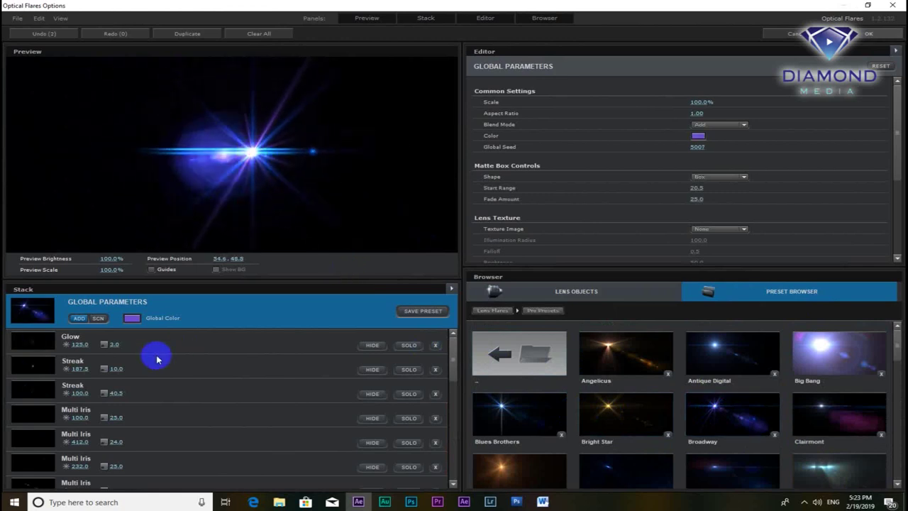
{"action": "scroll", "coordinate": [188, 424], "scroll_direction": "down", "scroll_amount": 1}
{"action": "scroll", "coordinate": [184, 431], "scroll_direction": "down", "scroll_amount": 1}
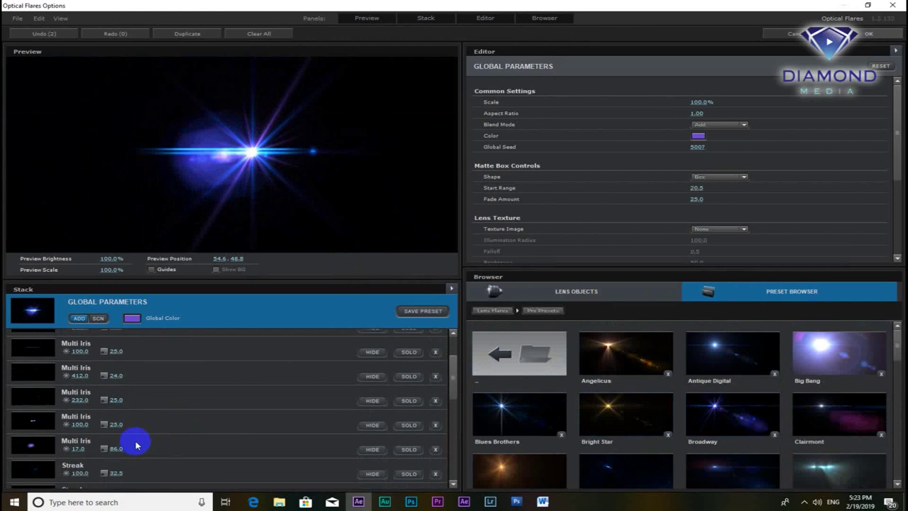
{"action": "left_click", "coordinate": [371, 449]}
{"action": "scroll", "coordinate": [281, 435], "scroll_direction": "down", "scroll_amount": 2}
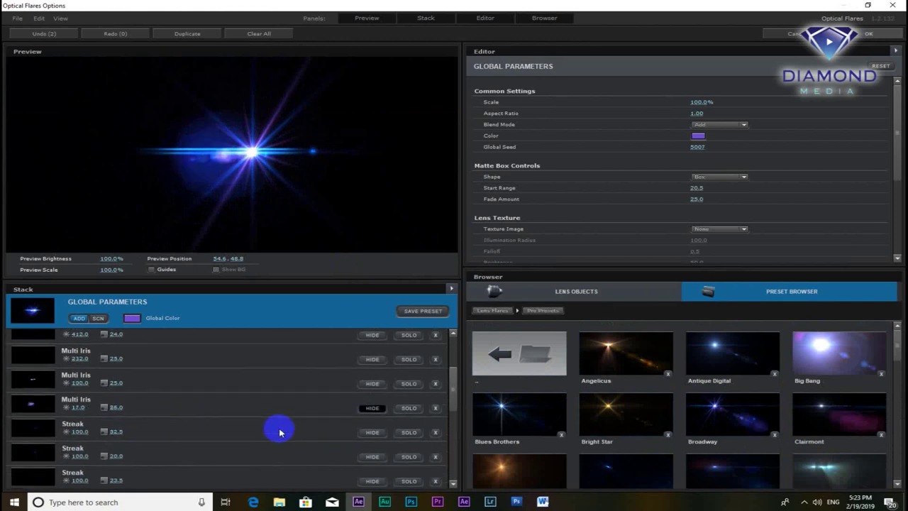
{"action": "scroll", "coordinate": [281, 434], "scroll_direction": "down", "scroll_amount": 1}
{"action": "scroll", "coordinate": [284, 454], "scroll_direction": "down", "scroll_amount": 2}
{"action": "scroll", "coordinate": [298, 457], "scroll_direction": "down", "scroll_amount": 1}
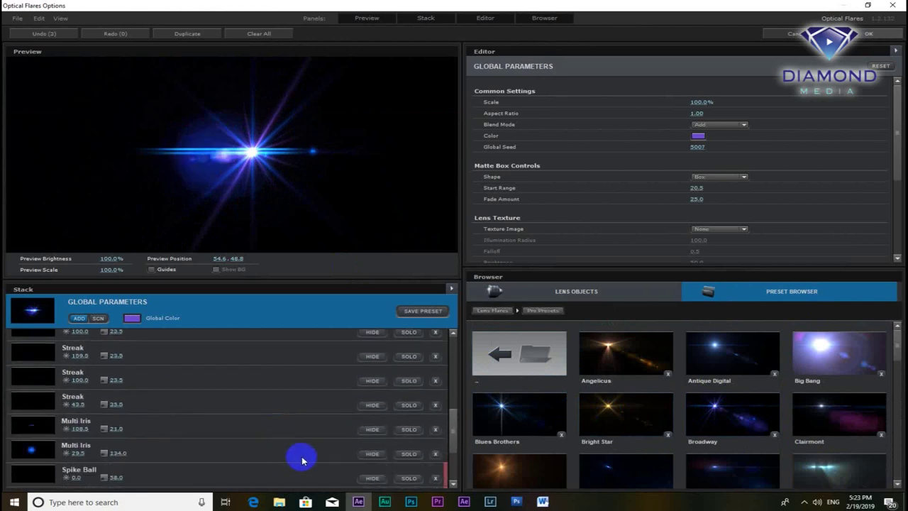
{"action": "left_click", "coordinate": [365, 454]}
{"action": "left_click_drag", "start_coordinate": [252, 151], "coordinate": [235, 147]}
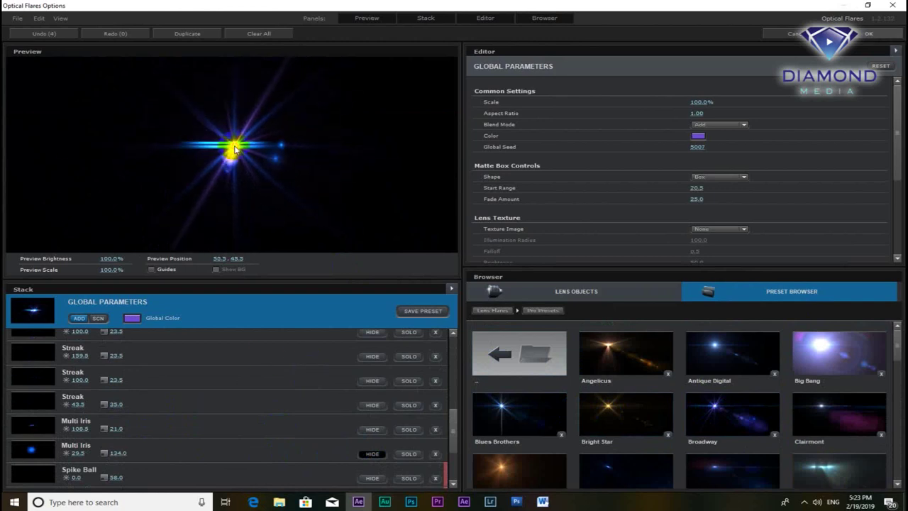
Step: Set the flare's Global Color to magenta FF00F5 and apply the settings to the comp
{"action": "left_click", "coordinate": [132, 319]}
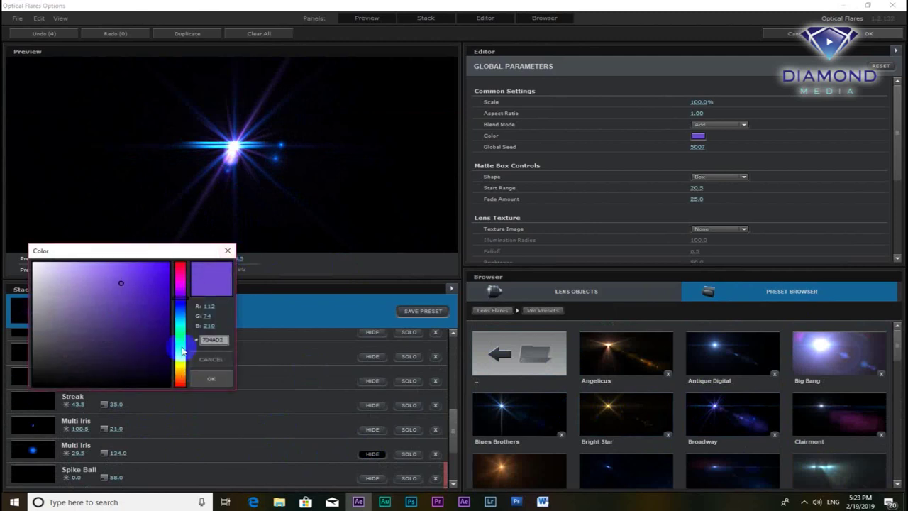
{"action": "left_click", "coordinate": [180, 271]}
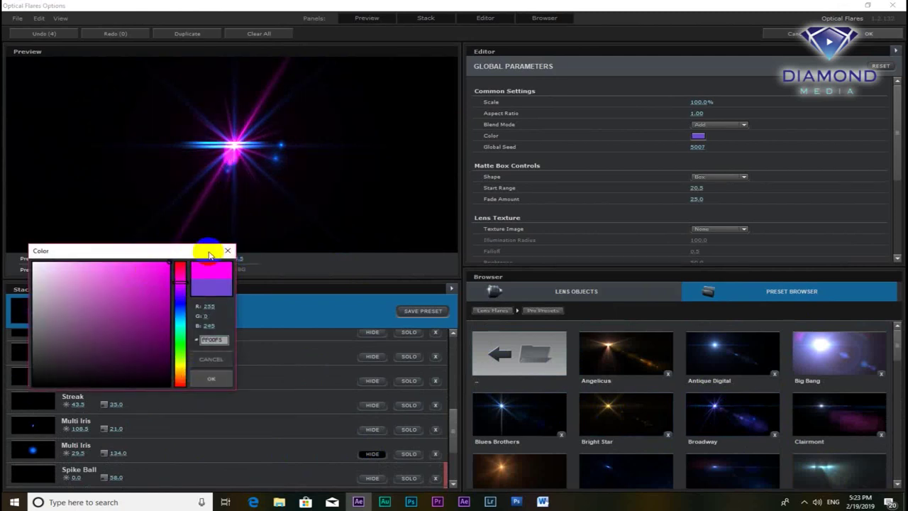
{"action": "left_click", "coordinate": [211, 379]}
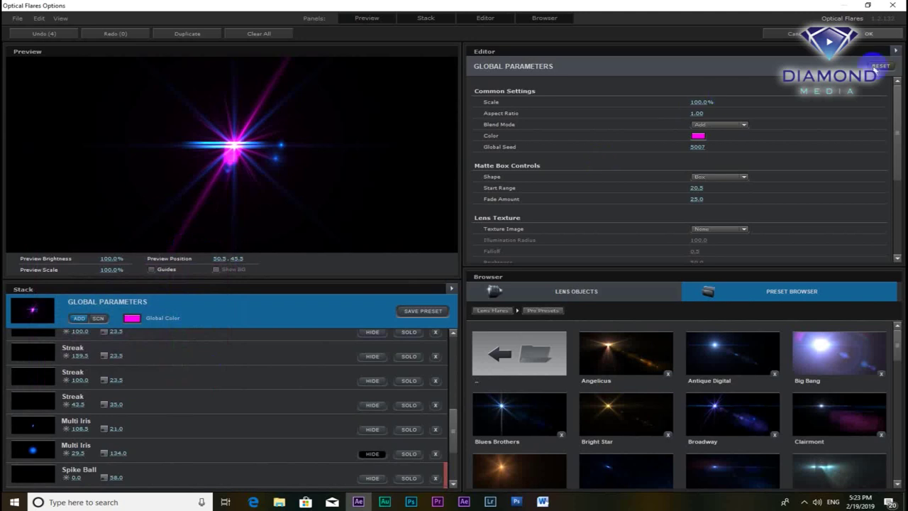
{"action": "left_click", "coordinate": [877, 37]}
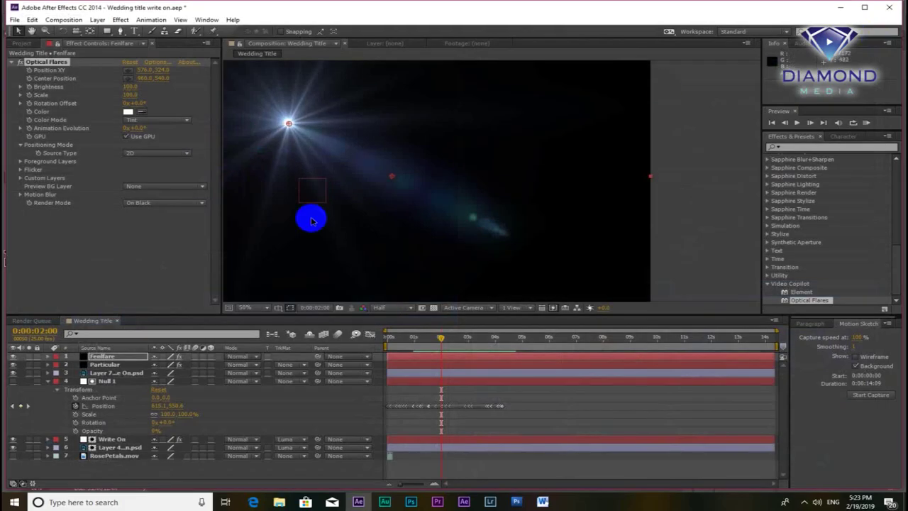
Step: Set Optical Flares Scale to 20 and drag the flare position toward the comp centre
{"action": "left_click", "coordinate": [130, 95]}
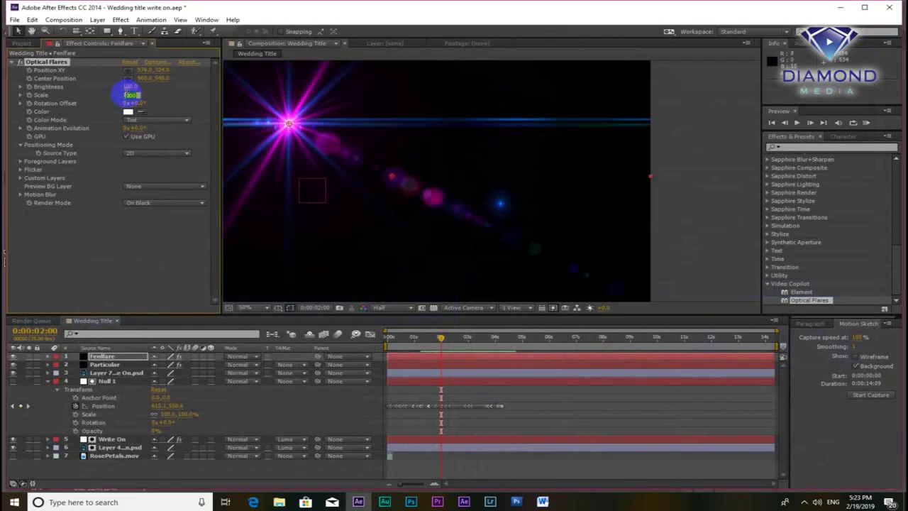
{"action": "type", "text": "20"}
{"action": "key", "text": "Return"}
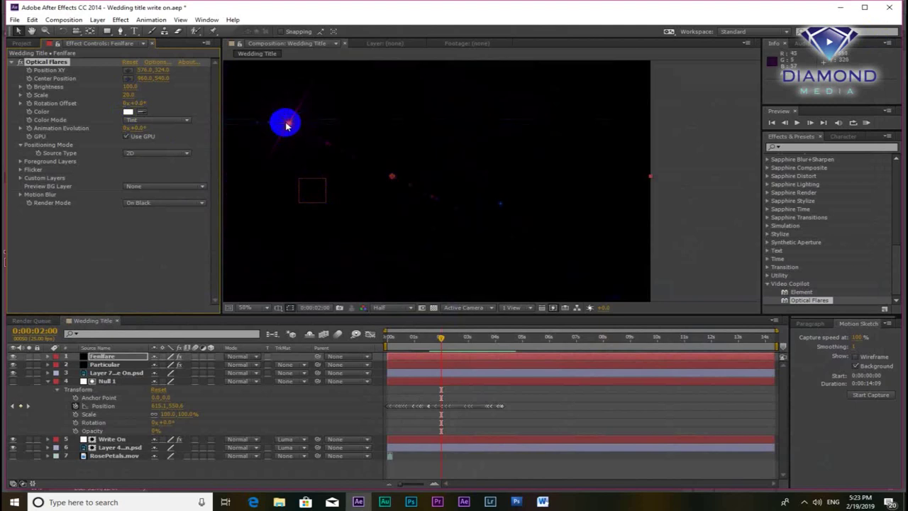
{"action": "left_click_drag", "start_coordinate": [287, 126], "coordinate": [376, 186]}
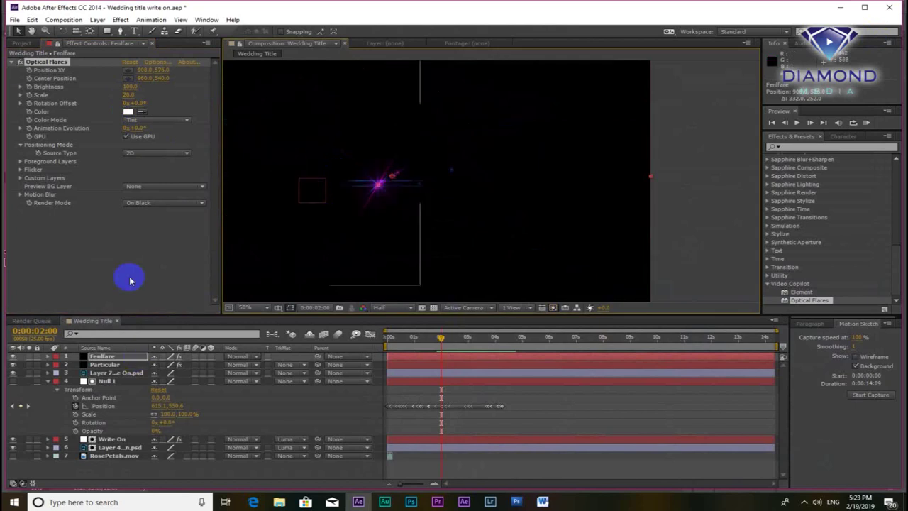
Step: Set Render Mode to On Transparent, Scale to 15, and save the project
{"action": "left_click", "coordinate": [202, 205]}
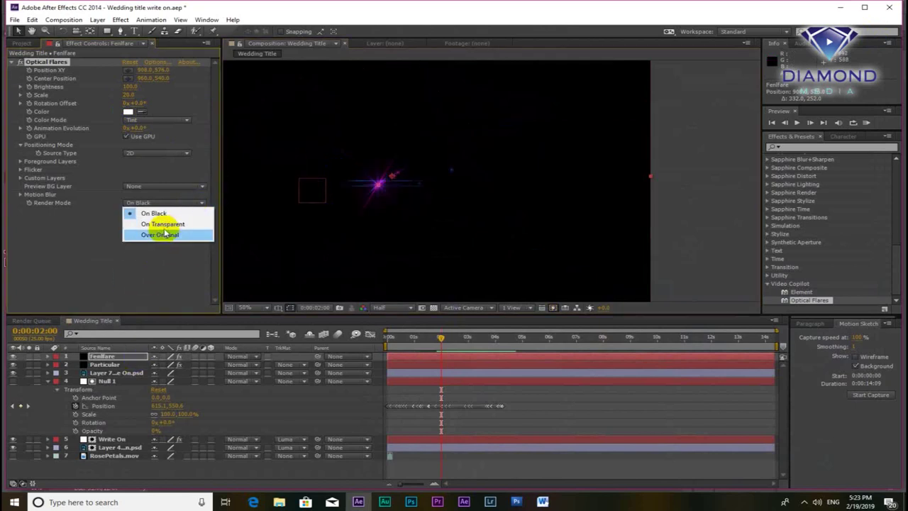
{"action": "left_click", "coordinate": [164, 224]}
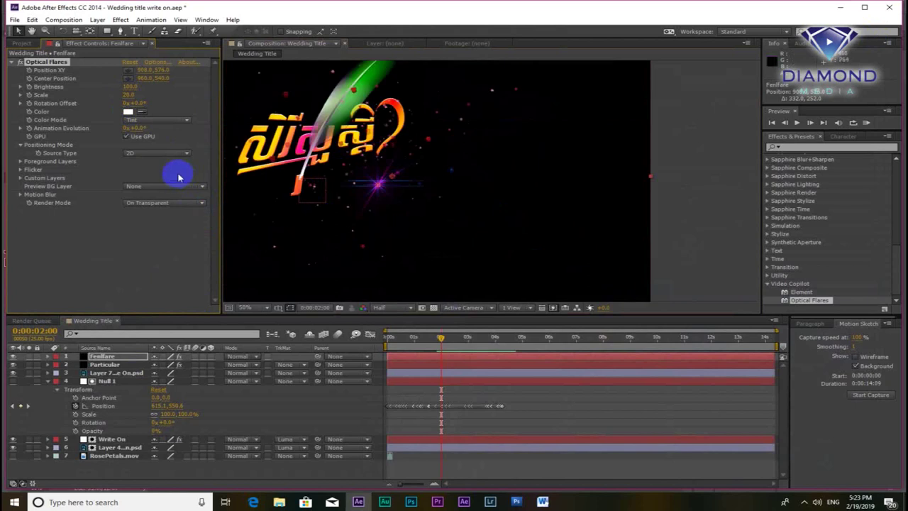
{"action": "left_click", "coordinate": [129, 111]}
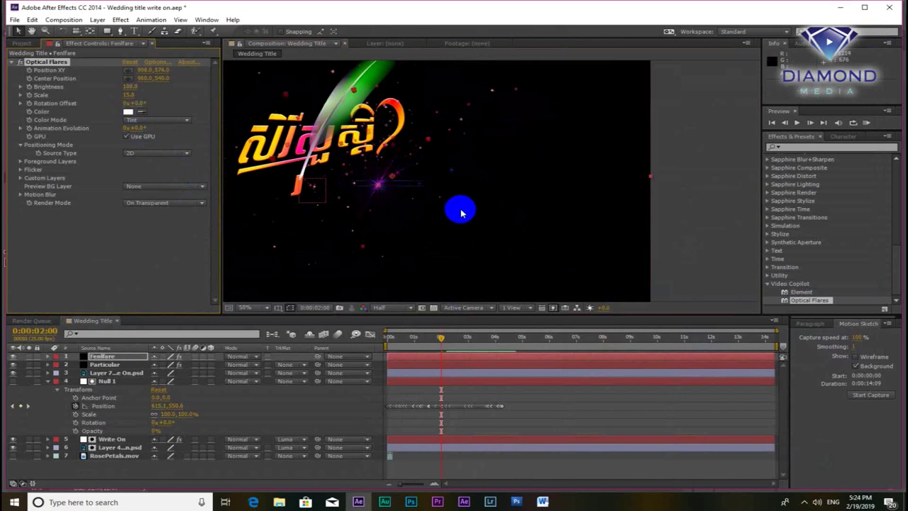
{"action": "key", "text": "ctrl+s"}
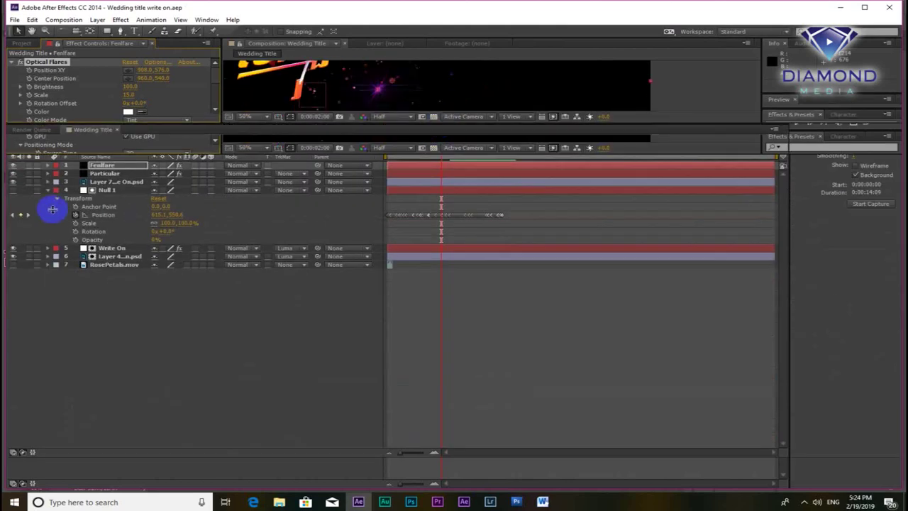
Step: Rename the flare solid to Lenflare through Solid Settings
{"action": "left_click", "coordinate": [48, 168]}
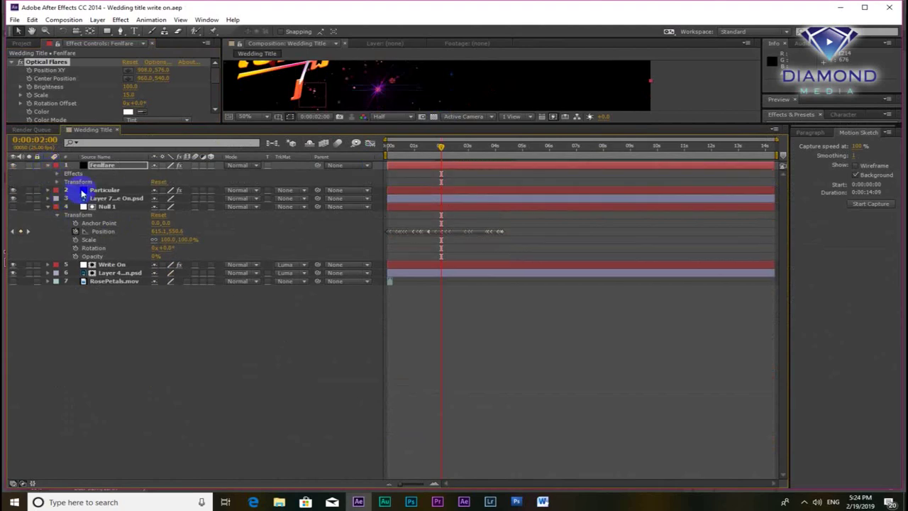
{"action": "left_click", "coordinate": [97, 19]}
{"action": "left_click", "coordinate": [121, 40]}
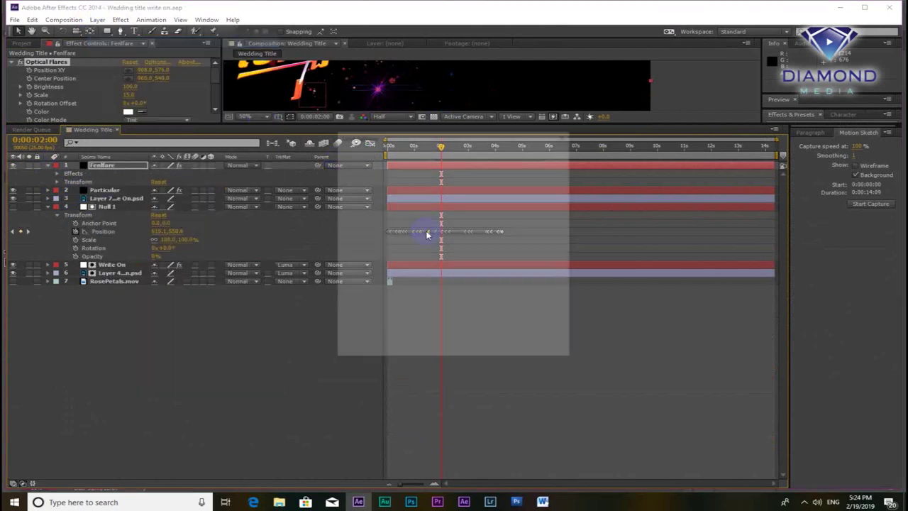
{"action": "type", "text": "Lenflare"}
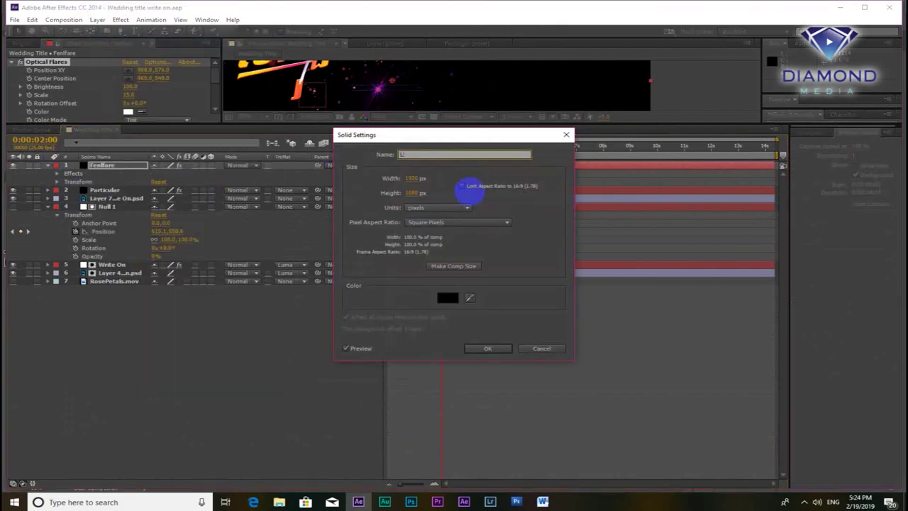
{"action": "left_click", "coordinate": [487, 348]}
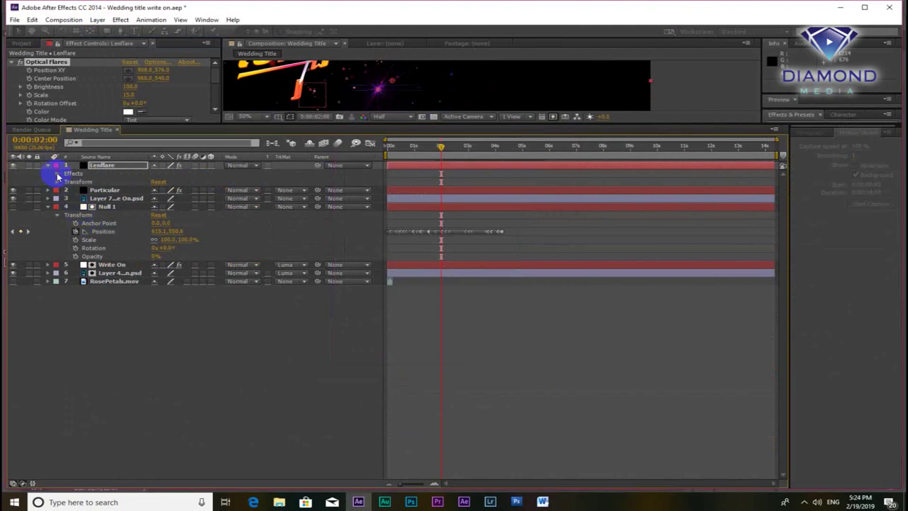
Step: Link Optical Flares Position XY to Null 1's position with a pickwhip expression
{"action": "left_click", "coordinate": [58, 174]}
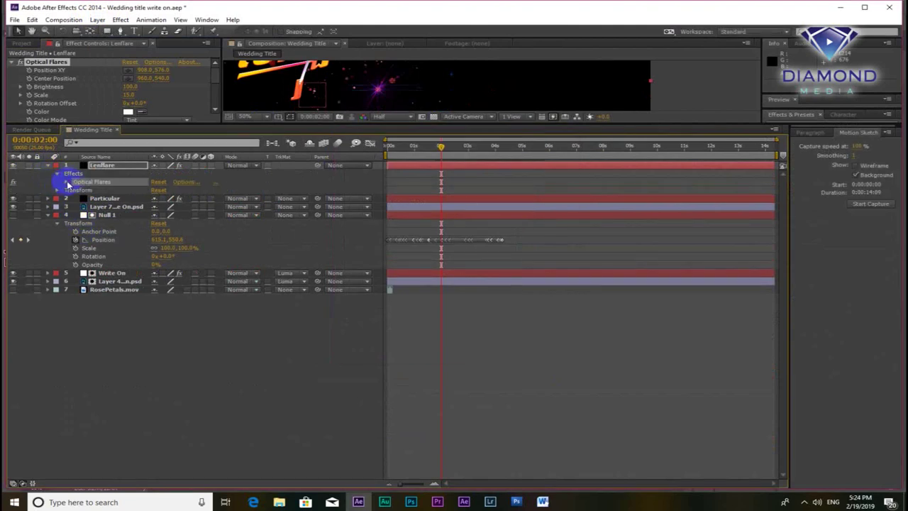
{"action": "left_click", "coordinate": [66, 183]}
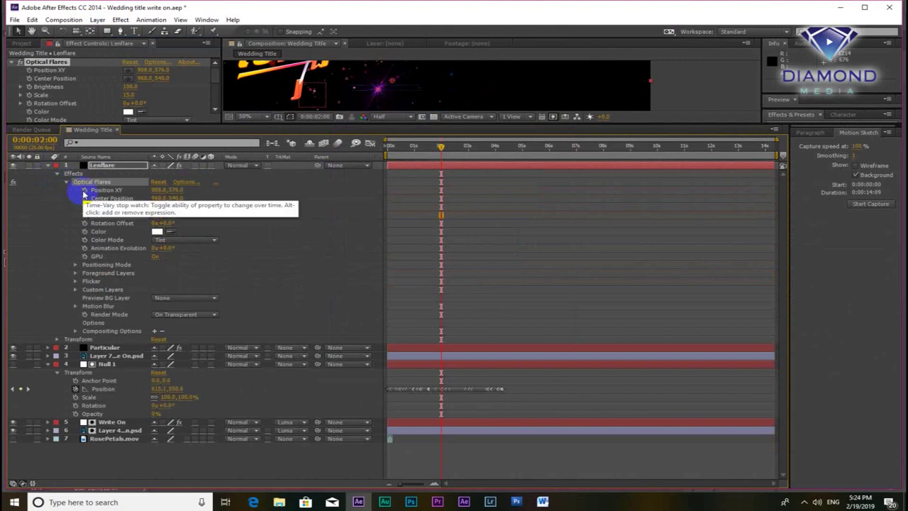
{"action": "left_click", "coordinate": [84, 191], "text": "alt"}
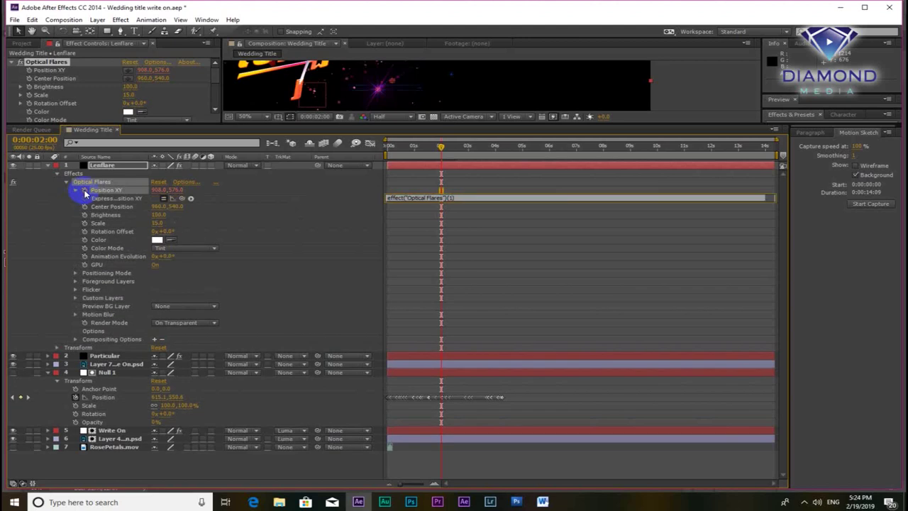
{"action": "left_click", "coordinate": [84, 191], "text": "alt"}
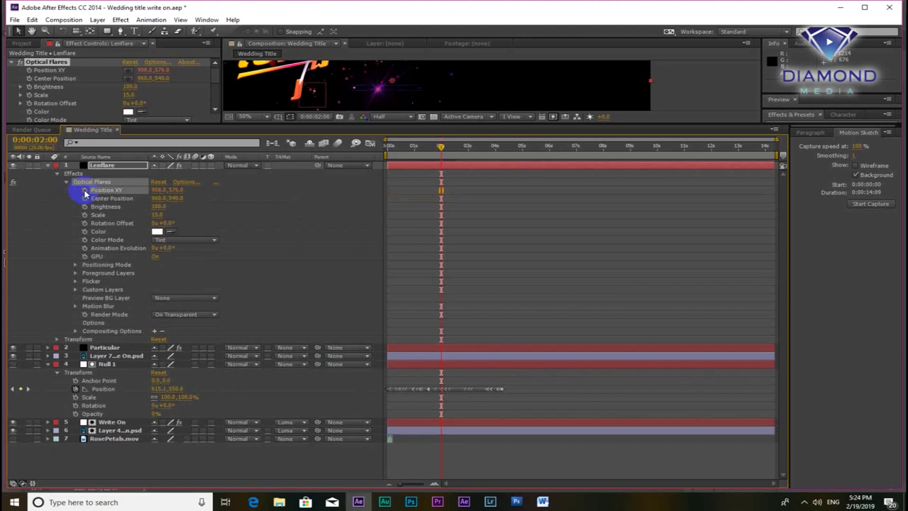
{"action": "left_click", "coordinate": [86, 193], "text": "alt"}
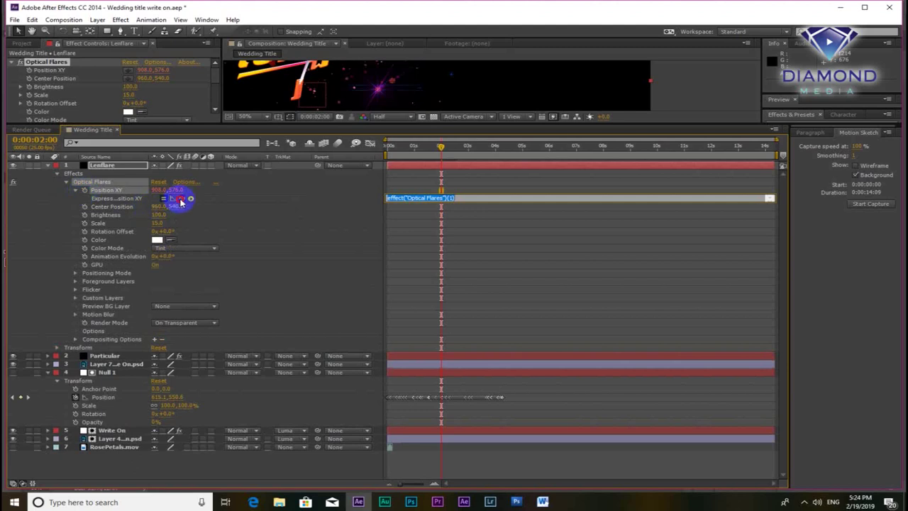
{"action": "left_click_drag", "start_coordinate": [182, 202], "coordinate": [107, 402]}
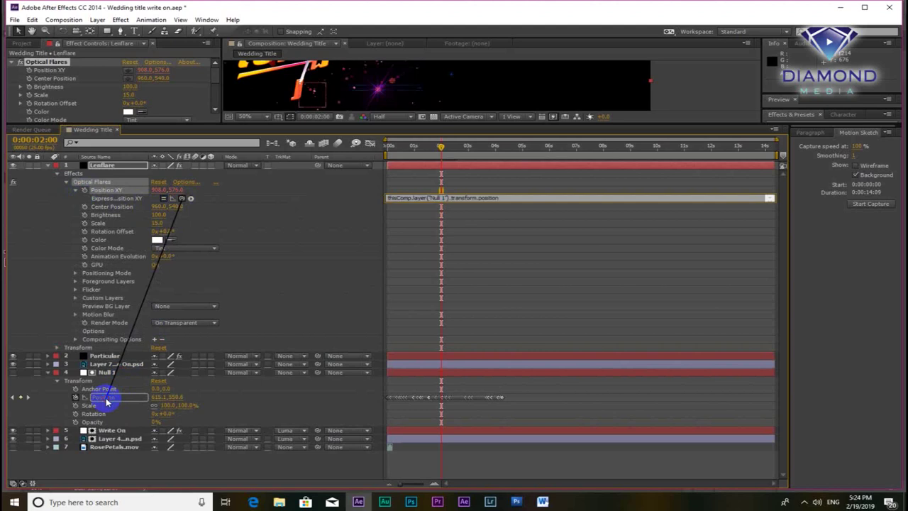
{"action": "left_click", "coordinate": [438, 177]}
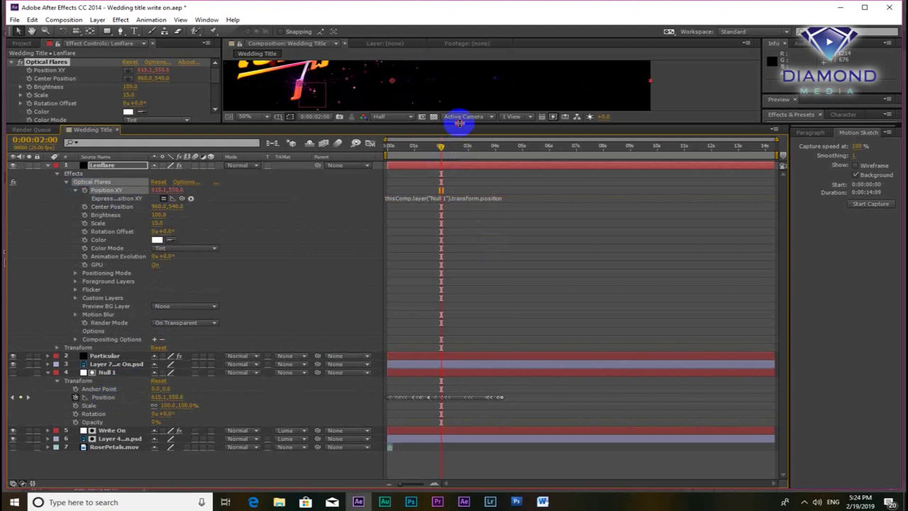
{"action": "left_click_drag", "start_coordinate": [462, 126], "coordinate": [462, 329]}
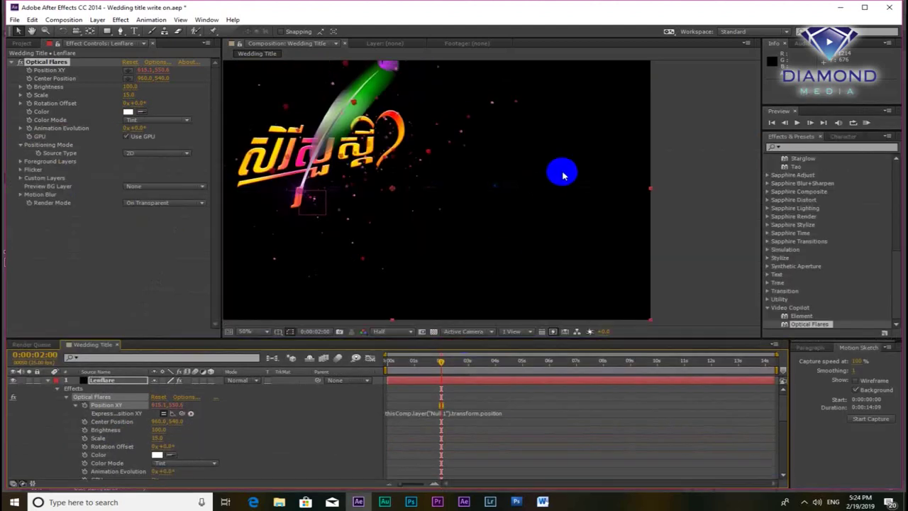
Step: At 0:00:05:07, save the project and set the viewer magnification to Fit
{"action": "scroll", "coordinate": [562, 172], "scroll_direction": "down", "scroll_amount": 2}
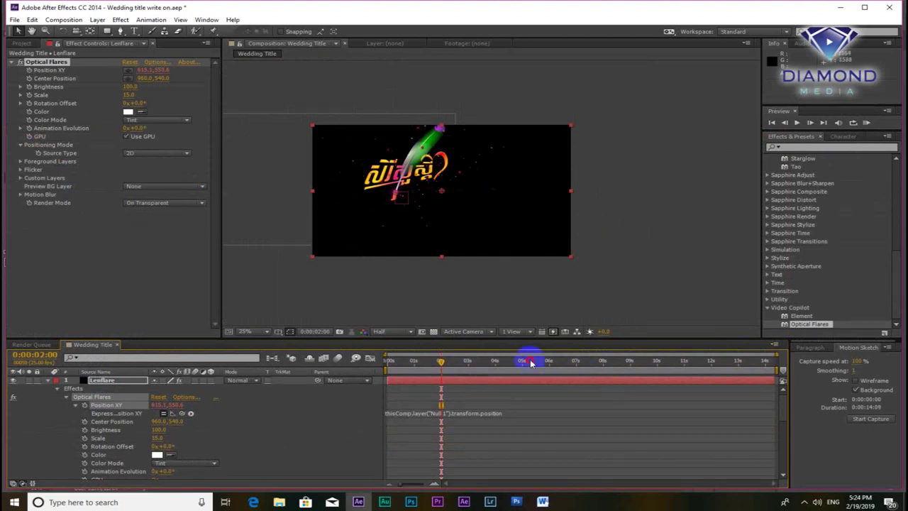
{"action": "key", "text": "ctrl+s"}
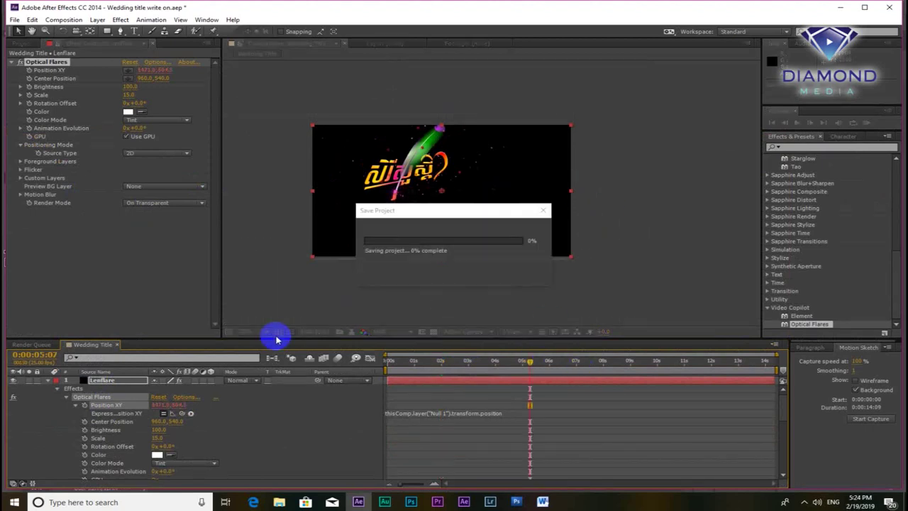
{"action": "left_click", "coordinate": [250, 331]}
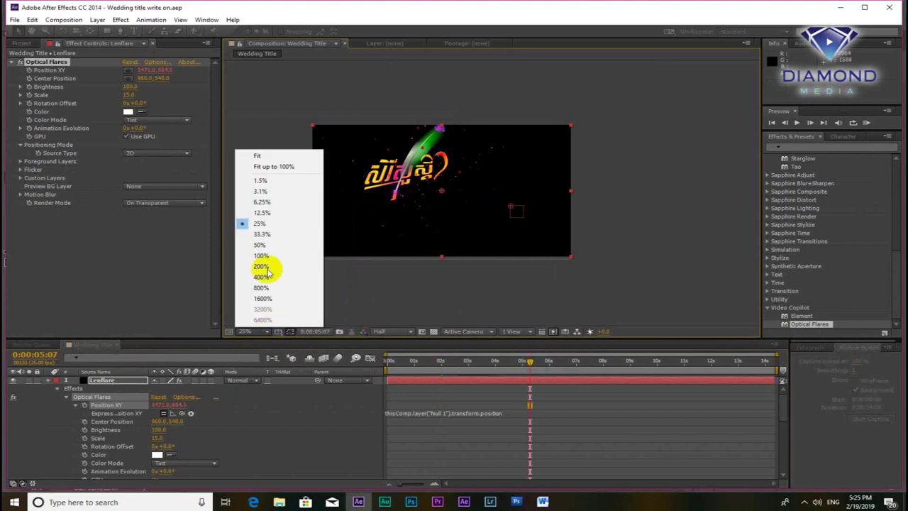
{"action": "left_click", "coordinate": [277, 167]}
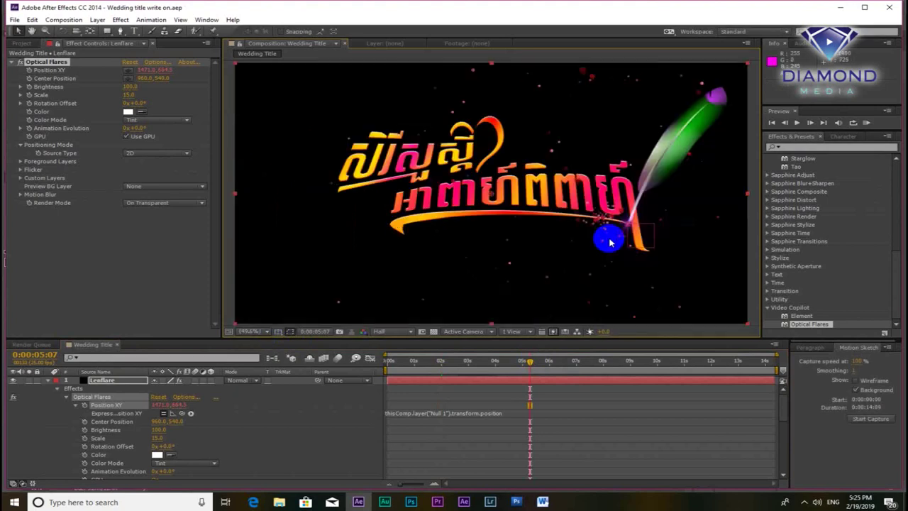
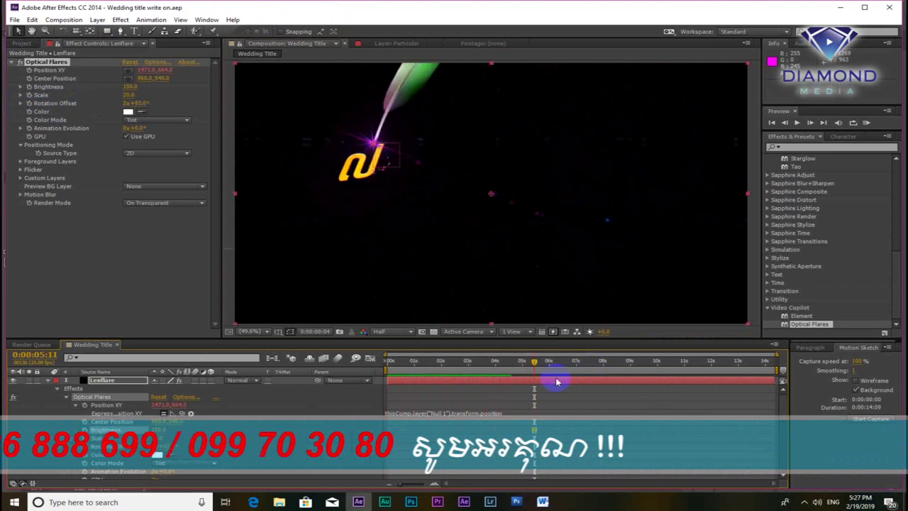
Step: Keyframe the Lenflare's Optical Flares Rotation Offset at 0° on the first frame
{"action": "left_click", "coordinate": [391, 361]}
{"action": "left_click_drag", "start_coordinate": [394, 364], "coordinate": [374, 364]}
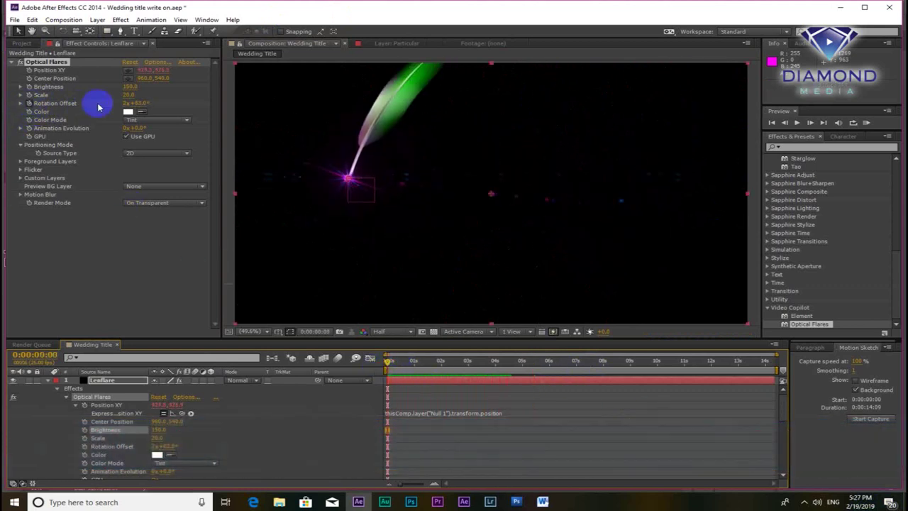
{"action": "left_click", "coordinate": [132, 110]}
{"action": "left_click", "coordinate": [134, 104]}
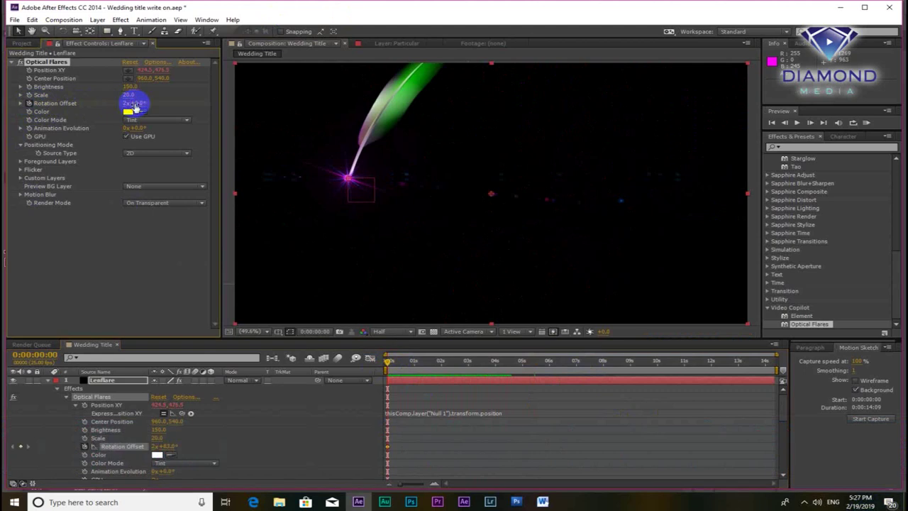
{"action": "left_click_drag", "start_coordinate": [135, 106], "coordinate": [118, 104]}
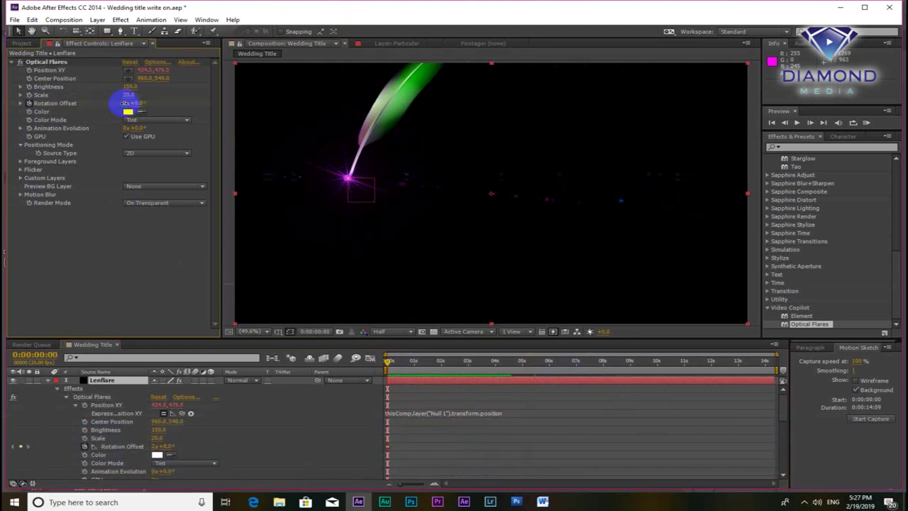
{"action": "left_click", "coordinate": [127, 107]}
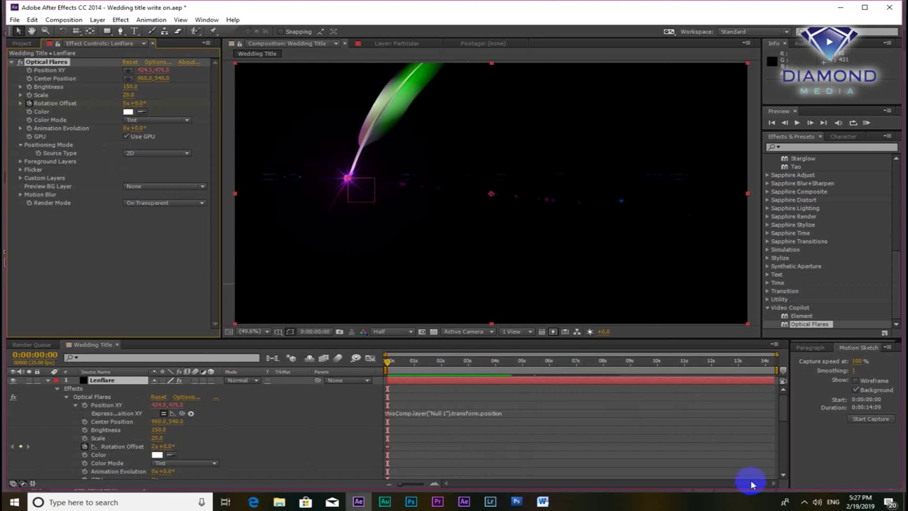
Step: Set a 330° Rotation Offset keyframe at the end of the timeline
{"action": "left_click", "coordinate": [772, 363]}
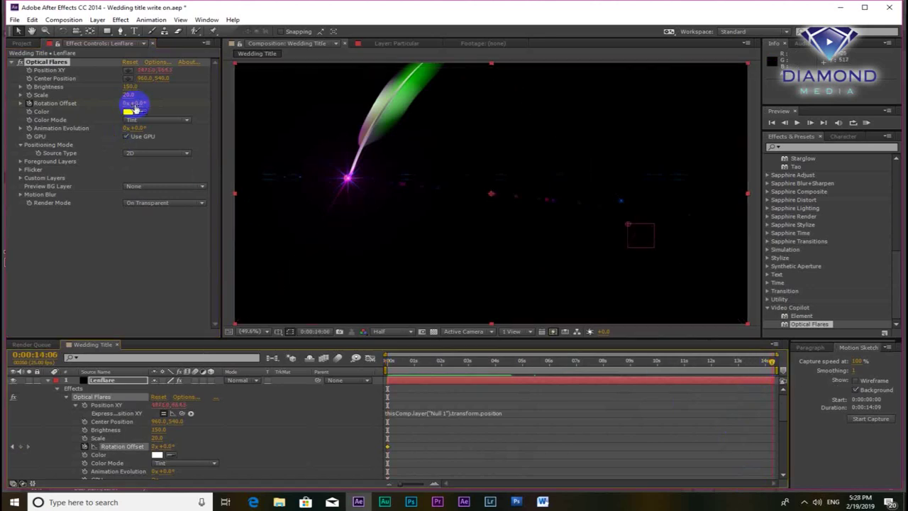
{"action": "left_click", "coordinate": [135, 103]}
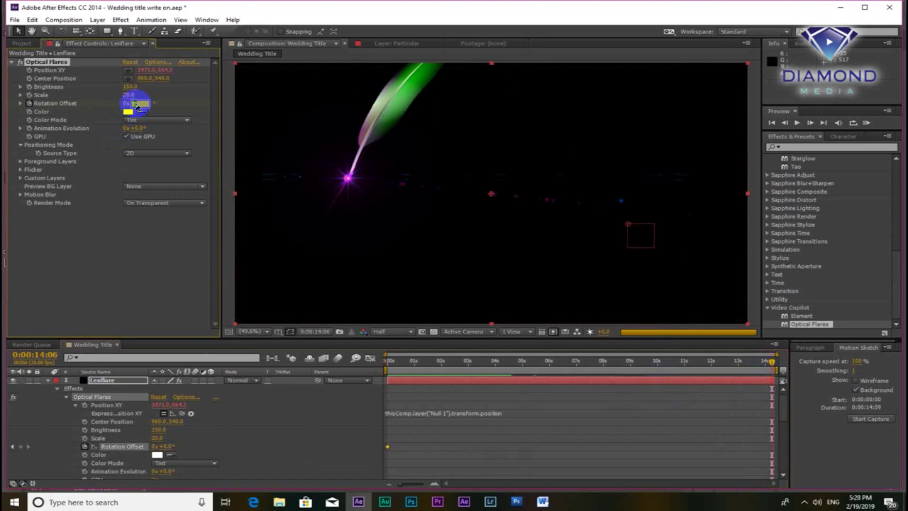
{"action": "type", "text": "33"}
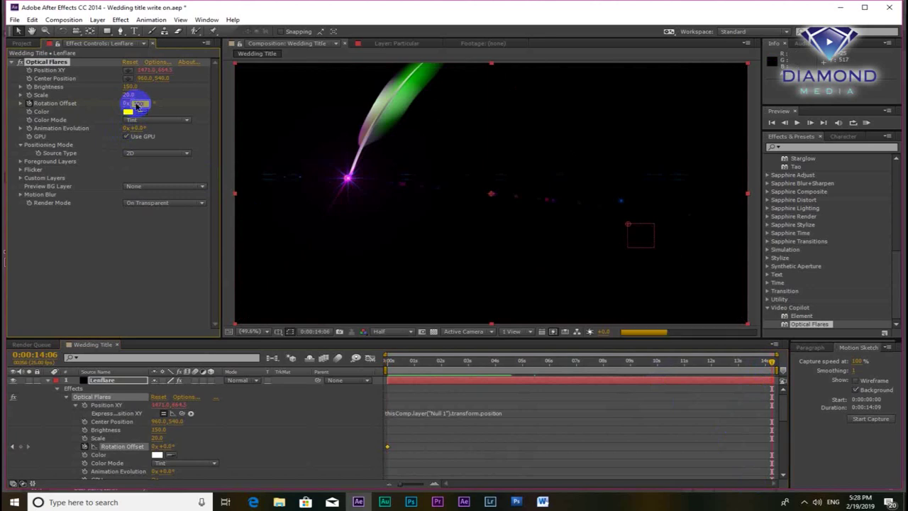
{"action": "type", "text": "0x +330.0°"}
{"action": "key", "text": "Return"}
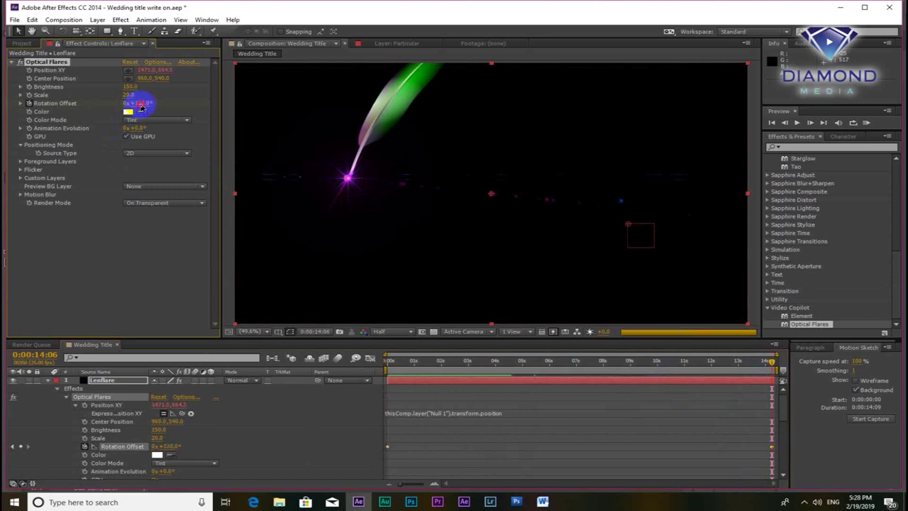
{"action": "left_click_drag", "start_coordinate": [364, 107], "coordinate": [712, 115]}
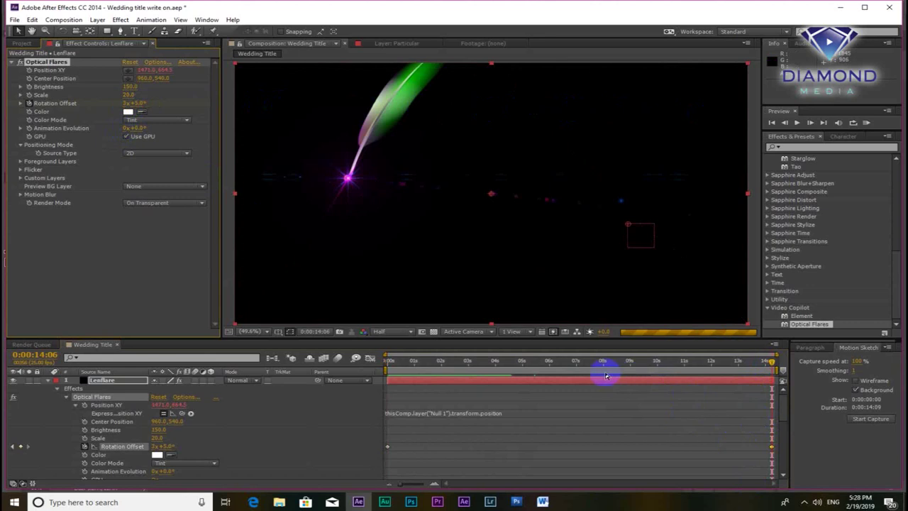
Step: Save the project with the time indicator at about four seconds
{"action": "left_click", "coordinate": [511, 364]}
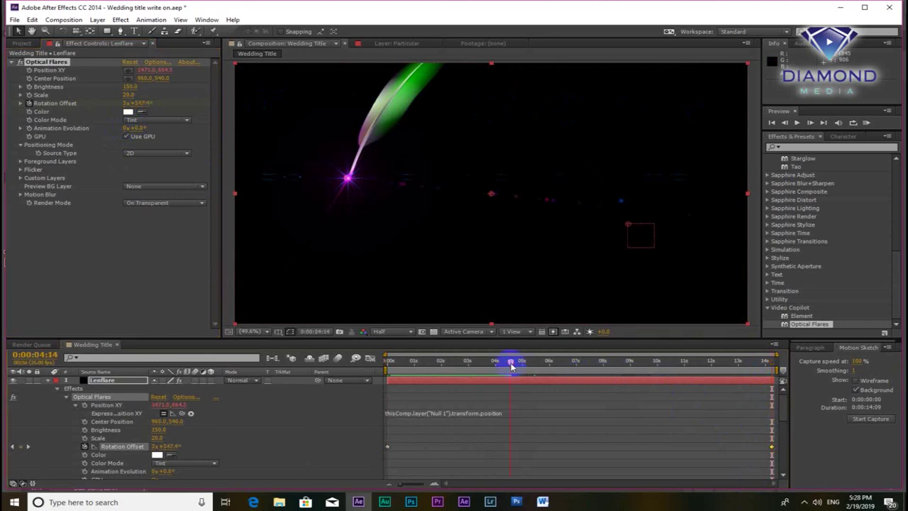
{"action": "key", "text": "ctrl+s"}
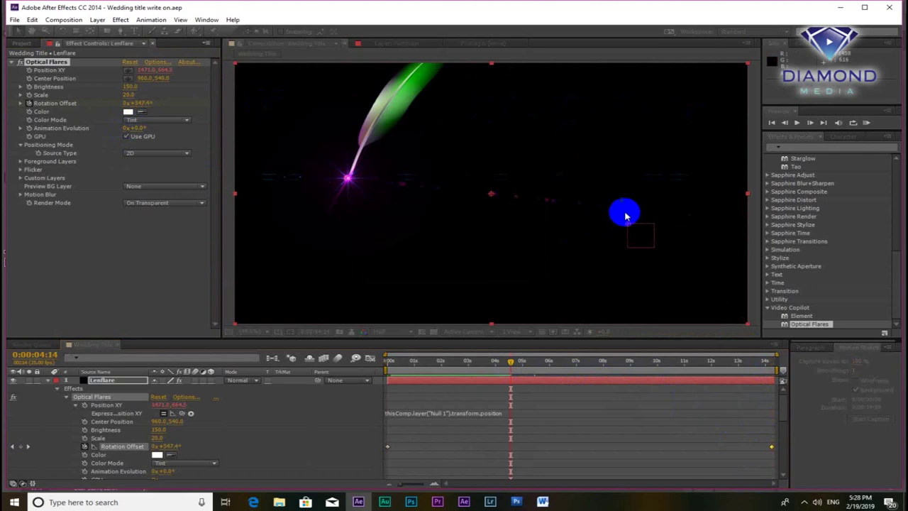
{"action": "key", "text": "comma"}
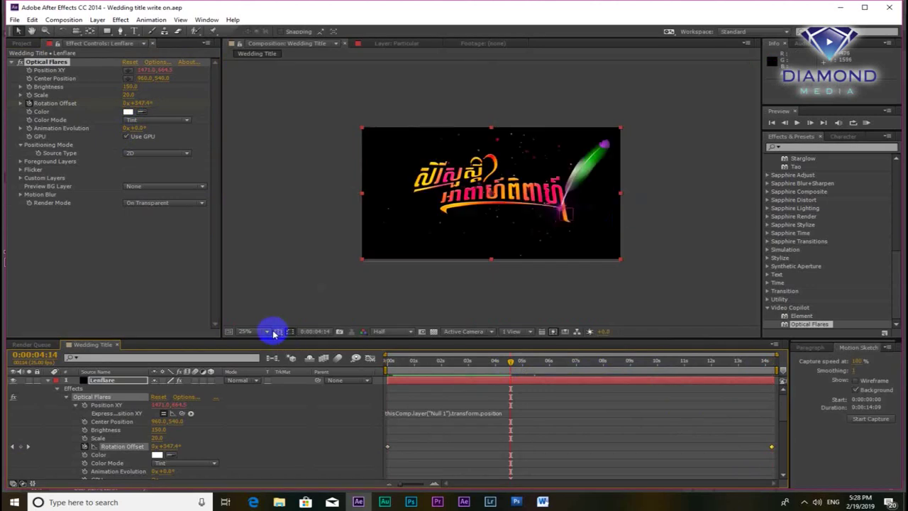
Step: Fit the composition to the viewer and RAM-preview the title write-on
{"action": "left_click", "coordinate": [266, 331]}
{"action": "left_click", "coordinate": [249, 153]}
{"action": "key", "text": "KP_0"}
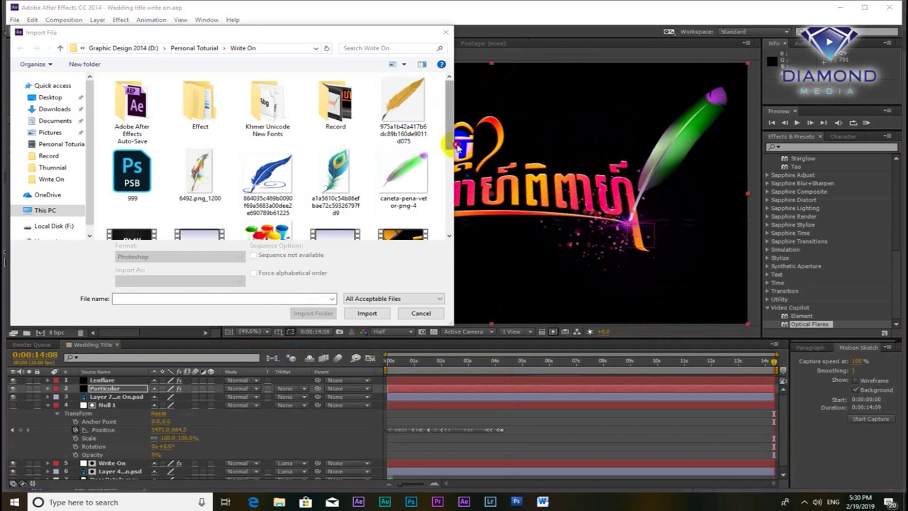
Step: Import the CLEAN WEDDING BACKGROUND ANIMATION MP4 clip from the Write On folder
{"action": "left_click_drag", "start_coordinate": [449, 114], "coordinate": [450, 204]}
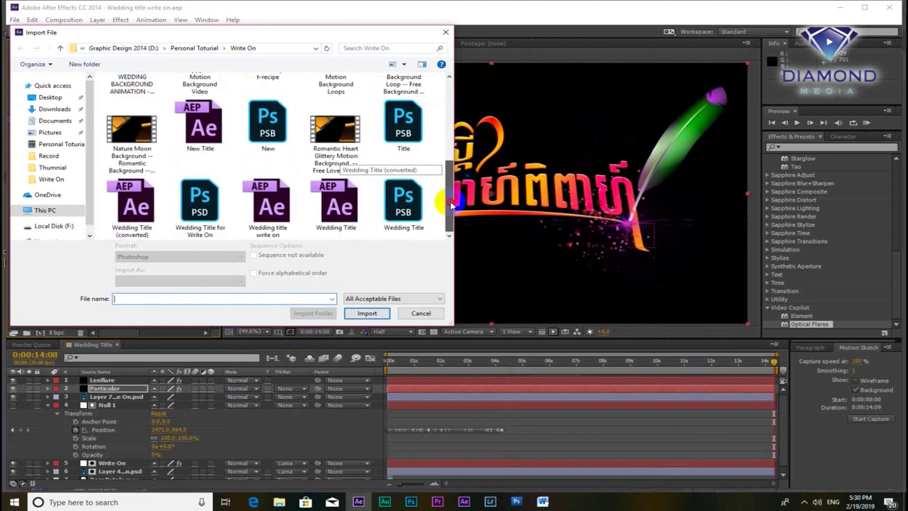
{"action": "left_click_drag", "start_coordinate": [445, 188], "coordinate": [446, 160]}
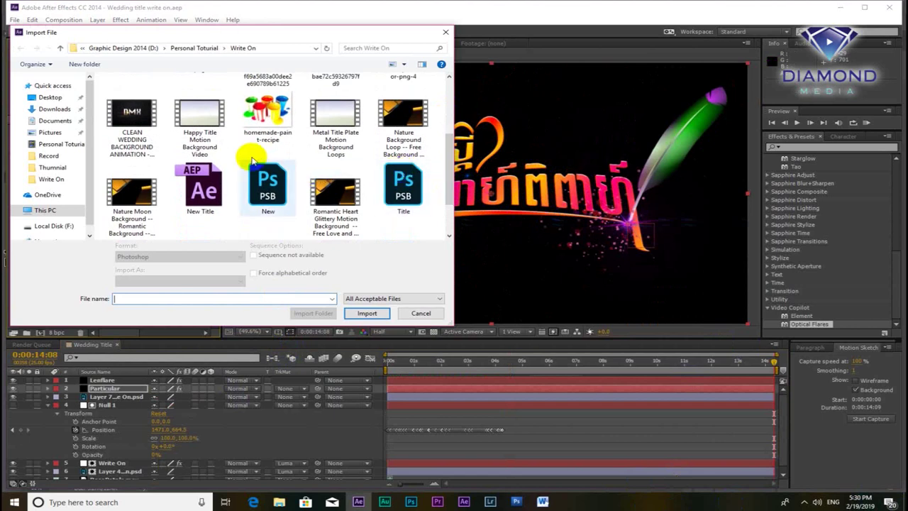
{"action": "double_click", "coordinate": [140, 123]}
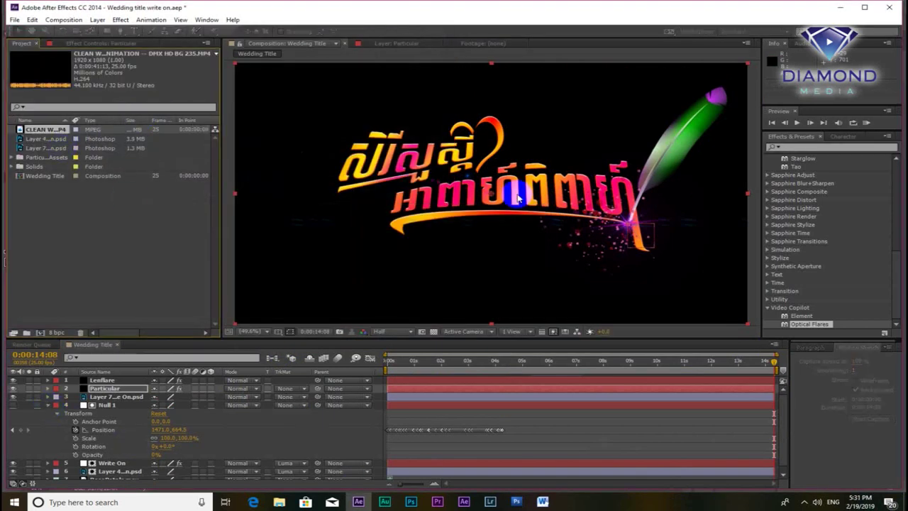
{"action": "left_click", "coordinate": [48, 404]}
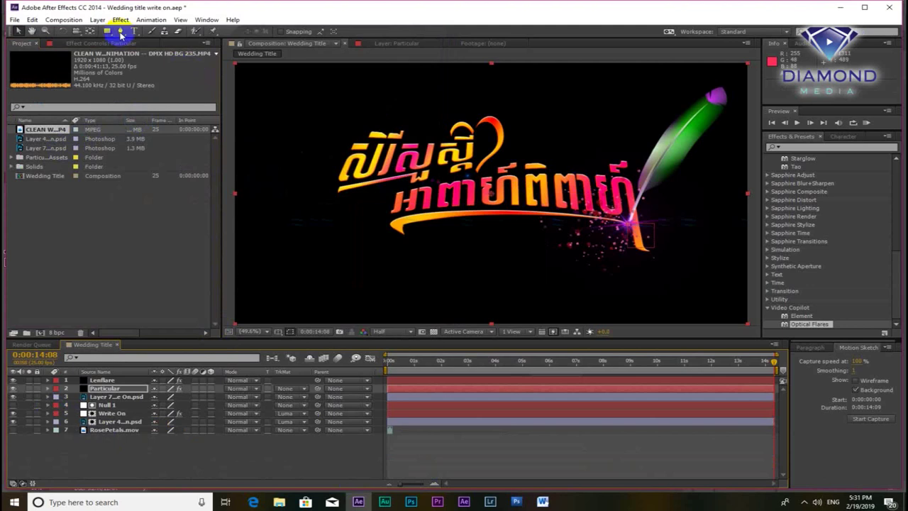
Step: Create the 1920x1080, 25 fps Final Title Wedding comp and add the hearts clip
{"action": "left_click", "coordinate": [64, 19]}
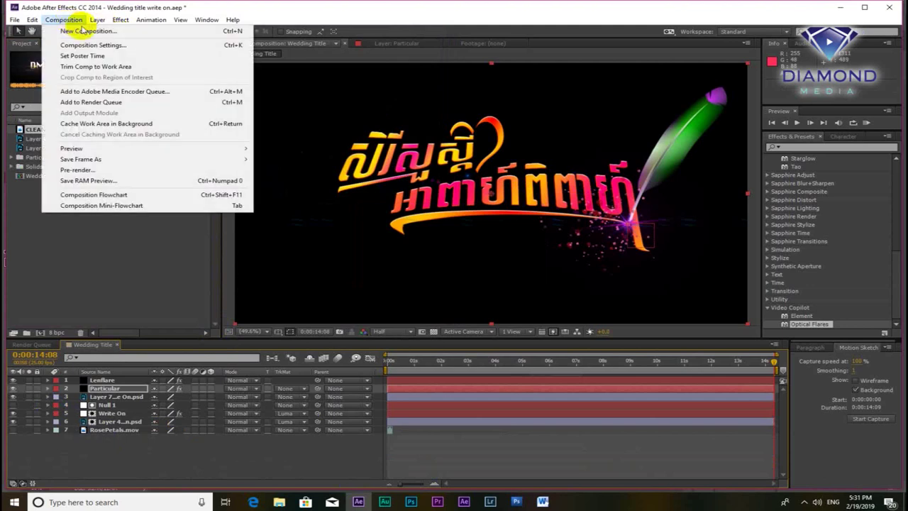
{"action": "left_click", "coordinate": [78, 28]}
{"action": "type", "text": "Final Title Wedding"}
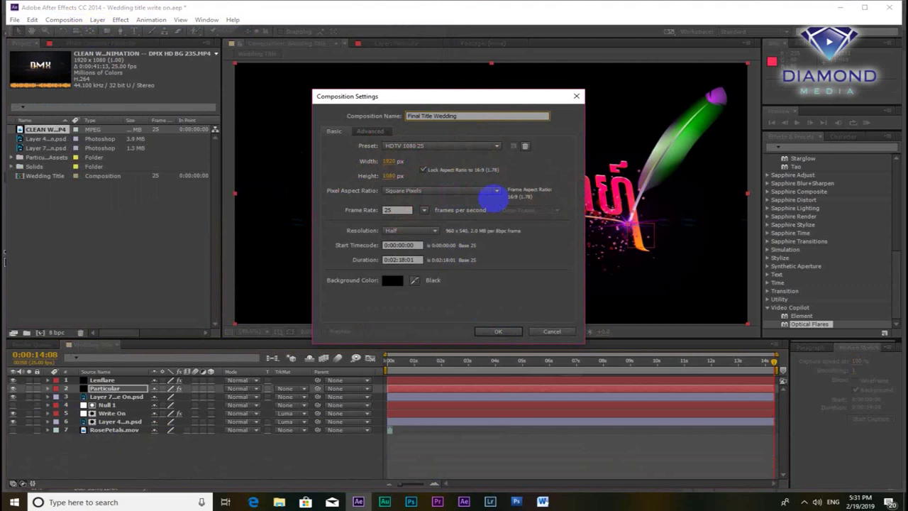
{"action": "key", "text": "Return"}
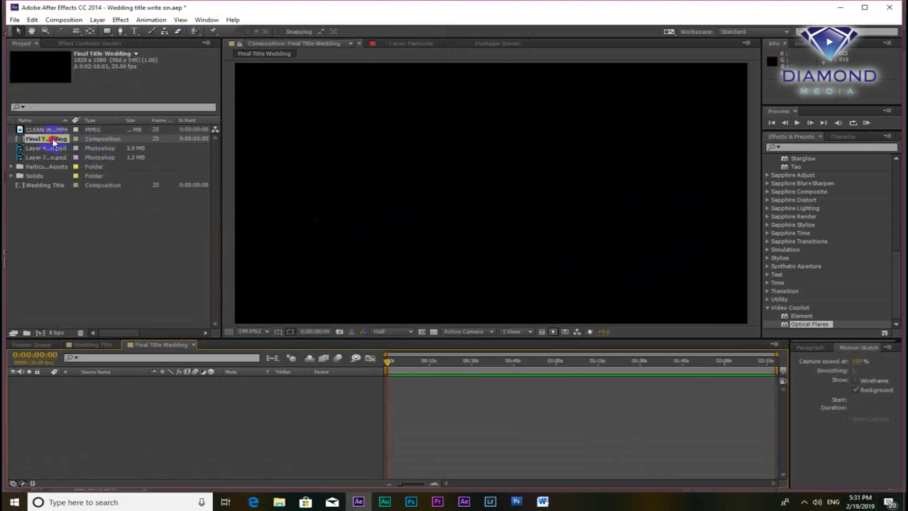
{"action": "left_click_drag", "start_coordinate": [44, 129], "coordinate": [92, 405]}
Step: Trim Final Title Wedding to a work area ending around 0:00:09:15
{"action": "left_click", "coordinate": [618, 361]}
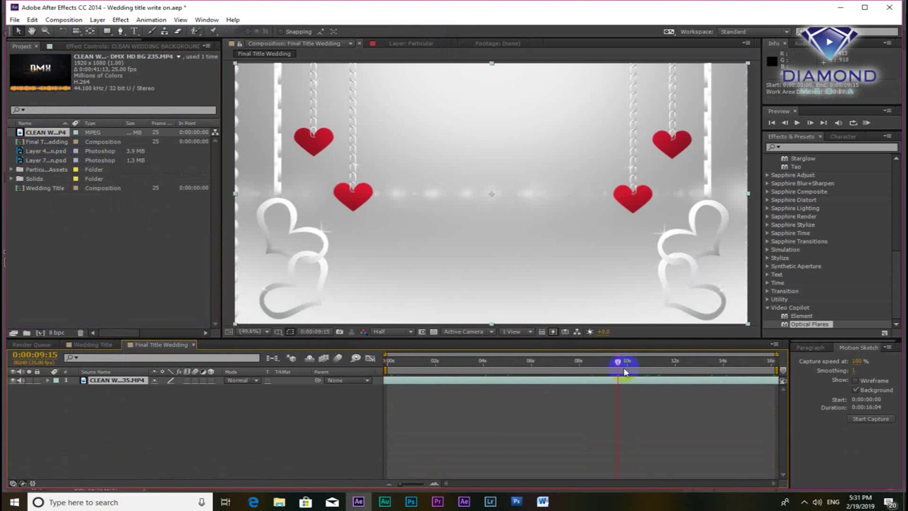
{"action": "key", "text": "n"}
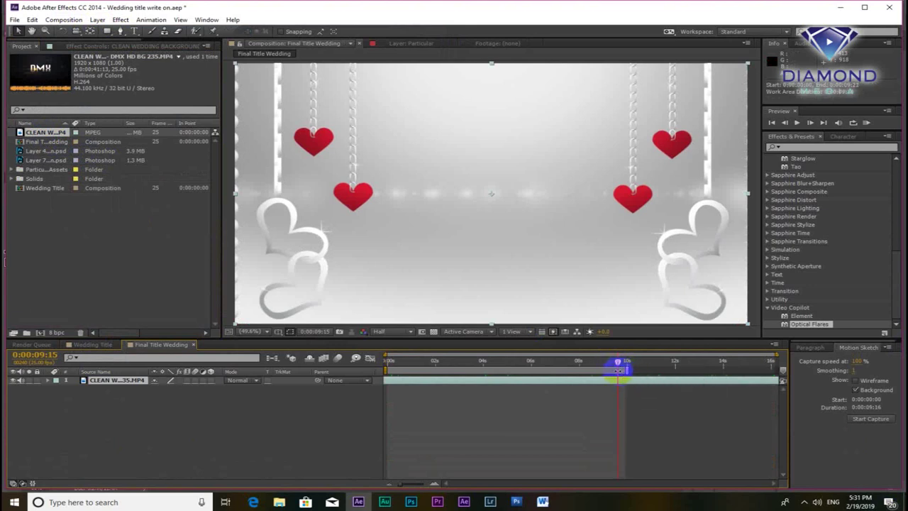
{"action": "right_click", "coordinate": [620, 370]}
{"action": "left_click", "coordinate": [624, 399]}
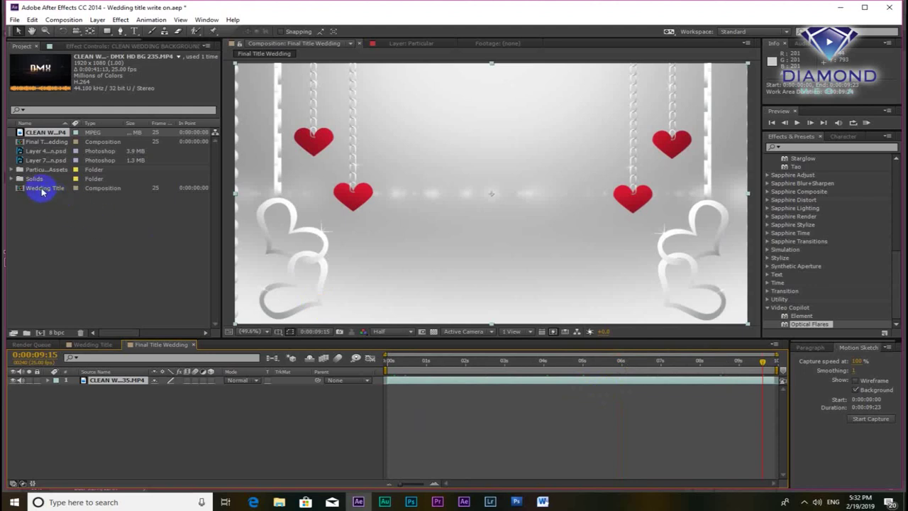
Step: Layer the Wedding Title comp above the background and reopen its layers
{"action": "left_click_drag", "start_coordinate": [41, 189], "coordinate": [114, 380]}
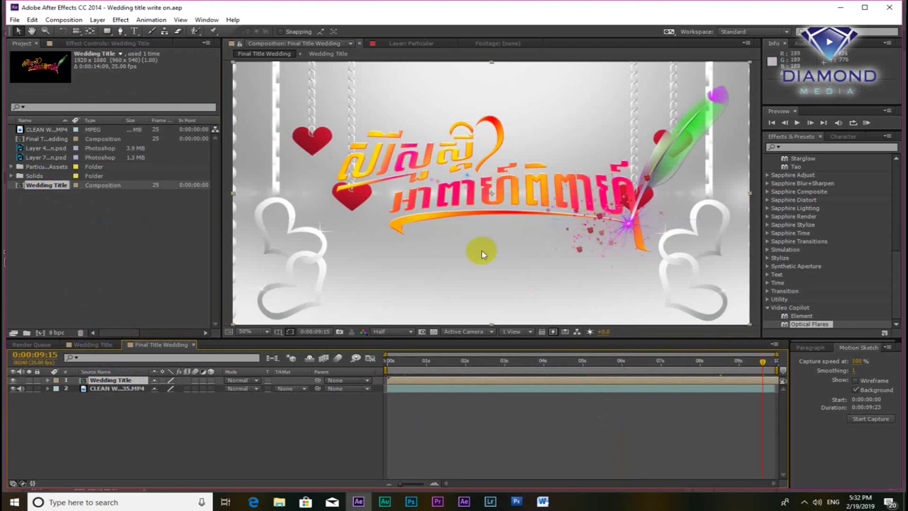
{"action": "left_click", "coordinate": [100, 345]}
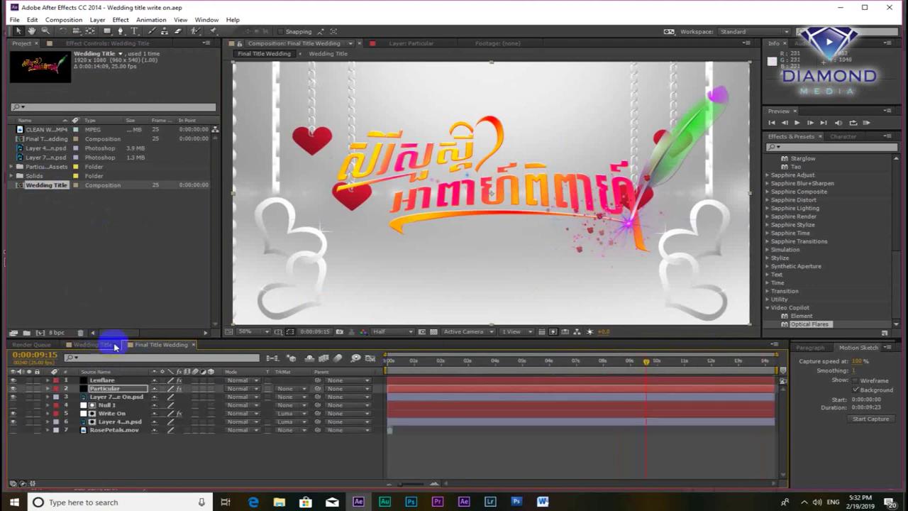
{"action": "left_click", "coordinate": [114, 415]}
Step: Apply Drop Shadow with Distance 9 to Layer 7 and check it in Final Title Wedding
{"action": "left_click", "coordinate": [120, 398]}
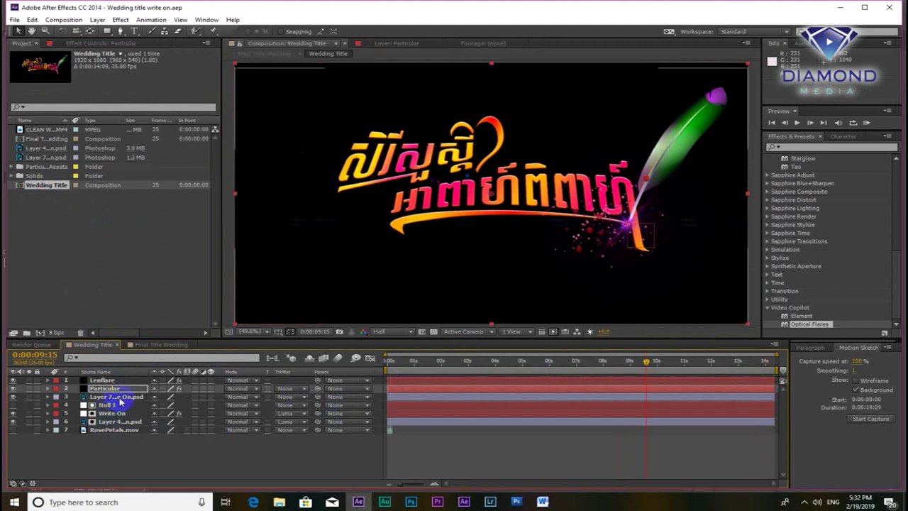
{"action": "left_click", "coordinate": [827, 146]}
{"action": "type", "text": "Drop"}
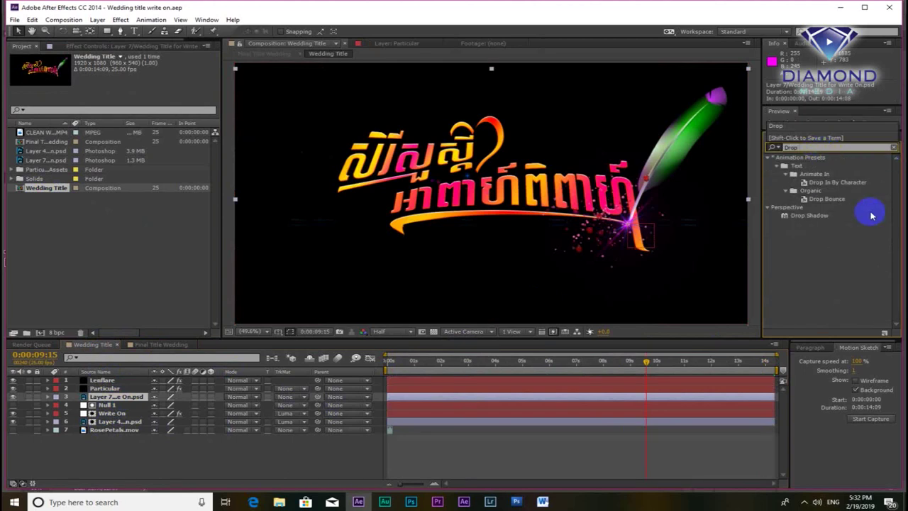
{"action": "left_click_drag", "start_coordinate": [801, 216], "coordinate": [547, 397]}
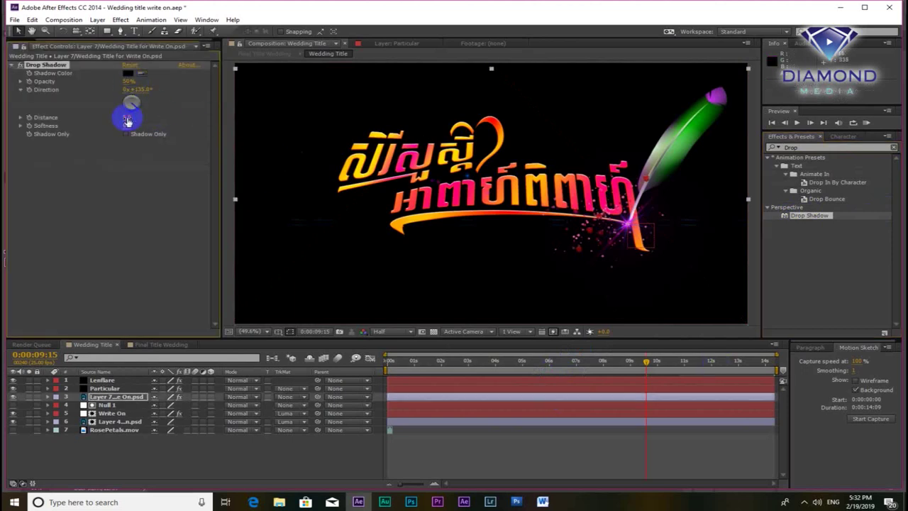
{"action": "left_click", "coordinate": [128, 119]}
{"action": "type", "text": "9"}
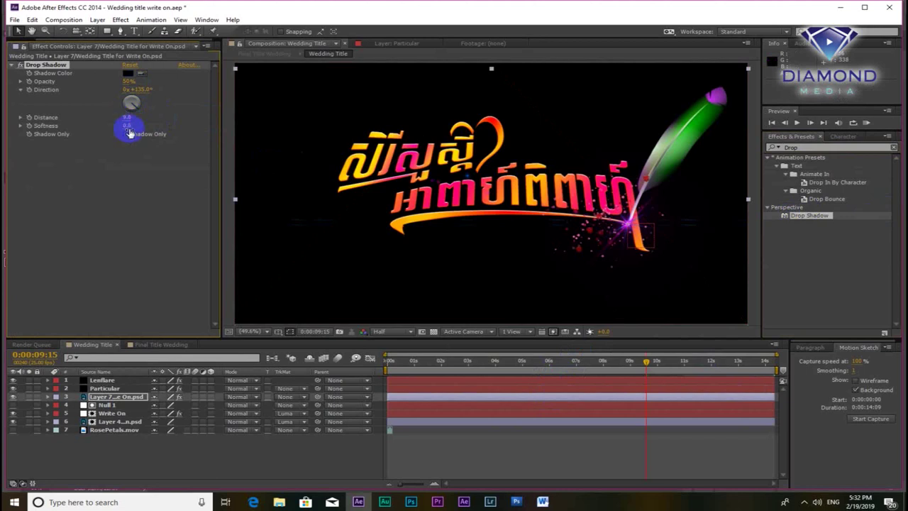
{"action": "left_click", "coordinate": [131, 125]}
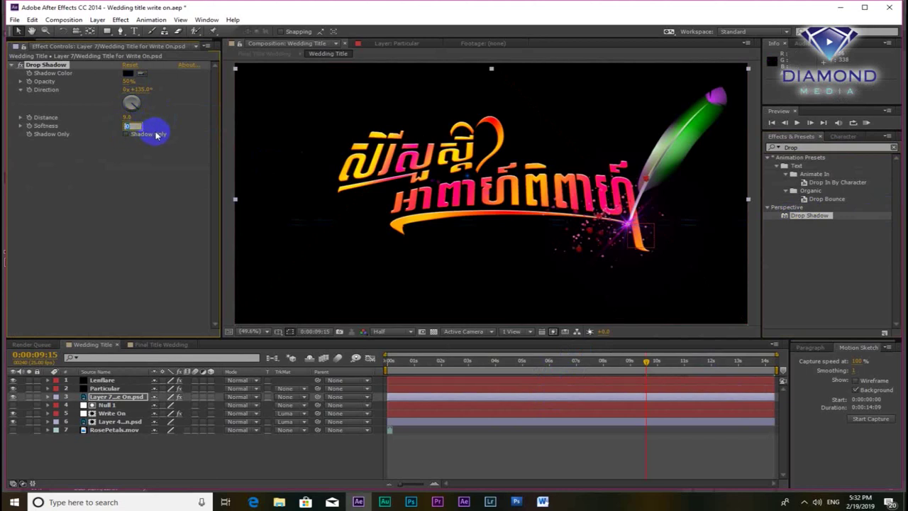
{"action": "left_click", "coordinate": [181, 346]}
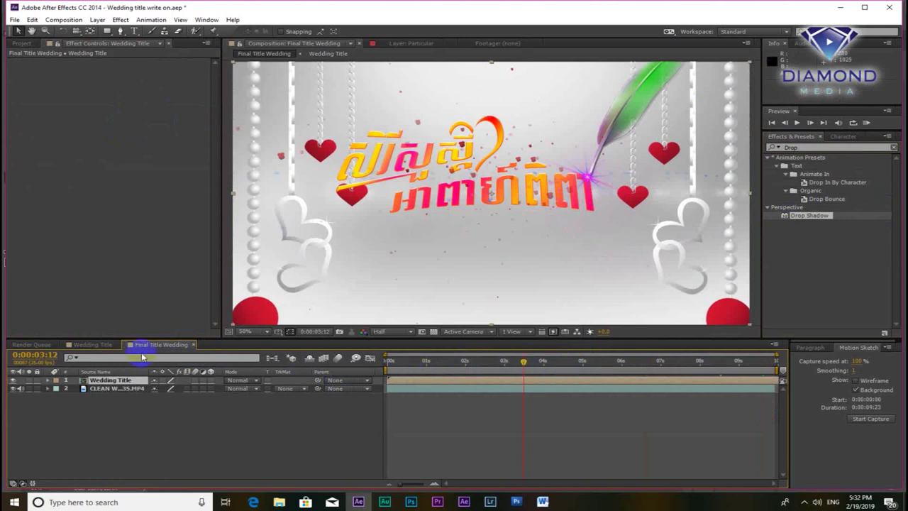
{"action": "left_click", "coordinate": [94, 345]}
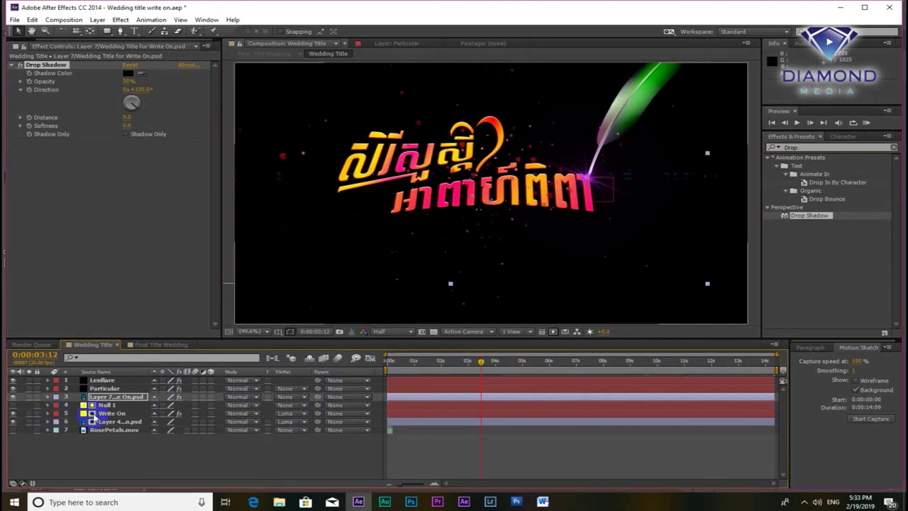
Step: Move the Drop Shadow from Layer 7 to Layer 4, review it, and save
{"action": "left_click", "coordinate": [56, 65]}
{"action": "key", "text": "Delete"}
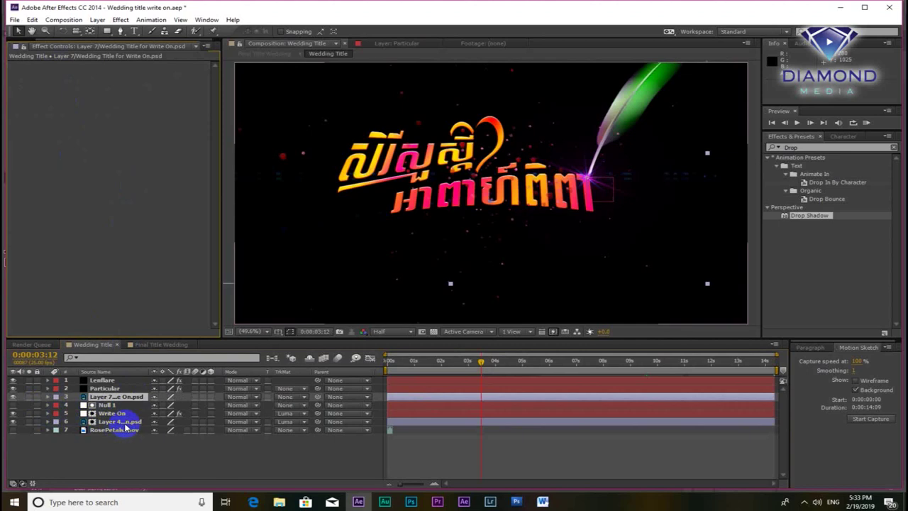
{"action": "left_click", "coordinate": [122, 422]}
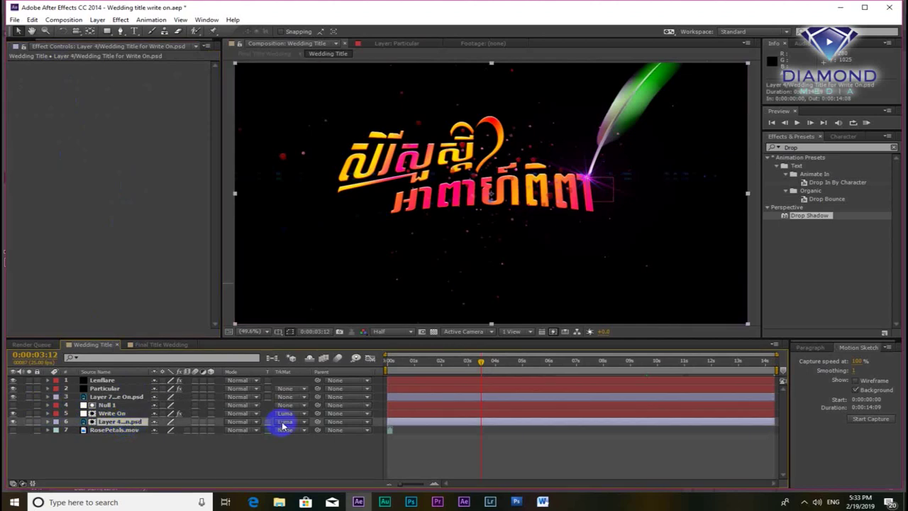
{"action": "left_click_drag", "start_coordinate": [808, 215], "coordinate": [384, 434]}
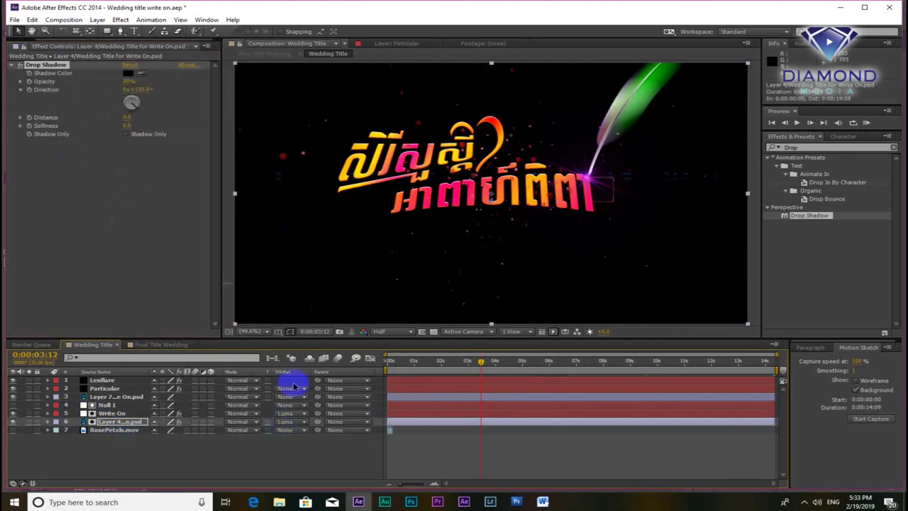
{"action": "left_click", "coordinate": [182, 346]}
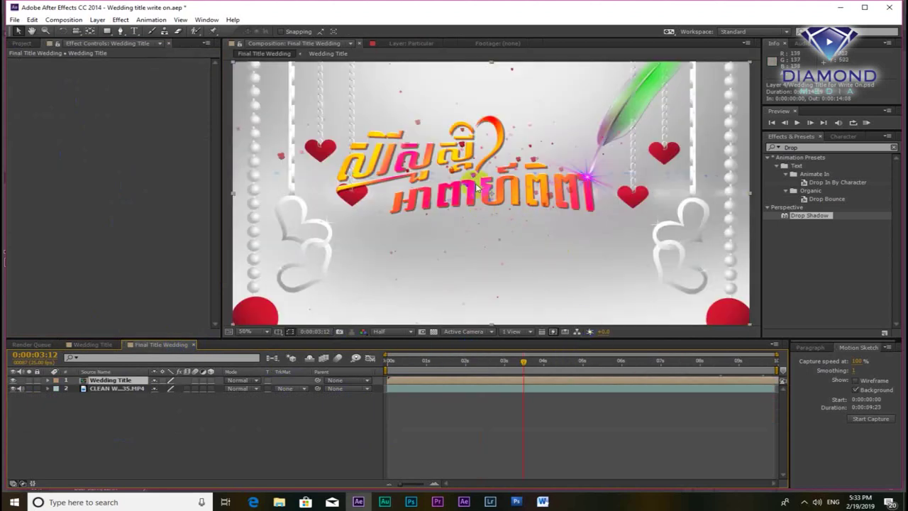
{"action": "scroll", "coordinate": [477, 187], "scroll_direction": "up", "scroll_amount": 2}
{"action": "scroll", "coordinate": [476, 186], "scroll_direction": "down", "scroll_amount": 2}
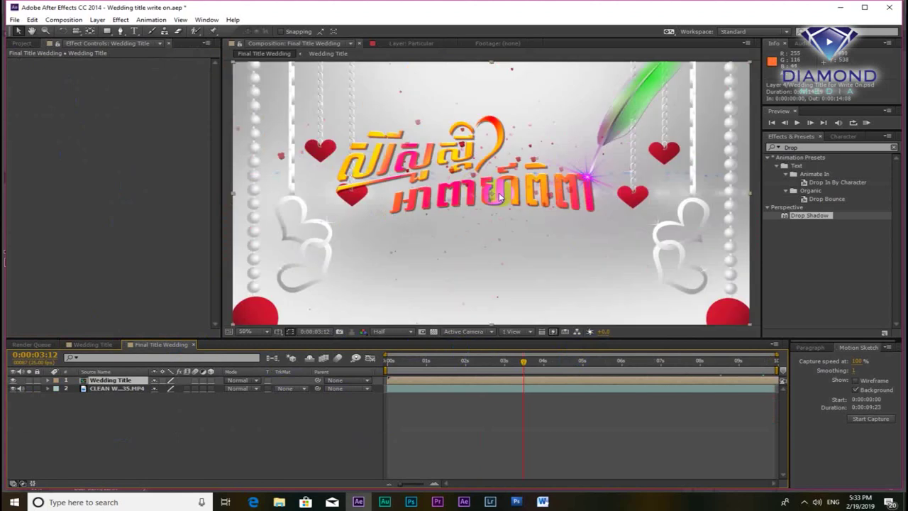
{"action": "key", "text": "ctrl+s"}
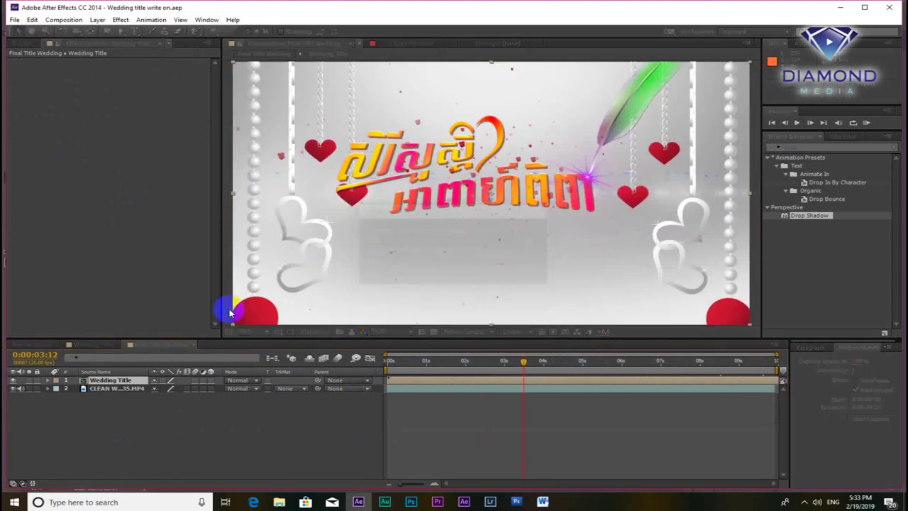
Step: Set the Layer 4 shadow to Distance 12 and Softness 7
{"action": "left_click", "coordinate": [80, 346]}
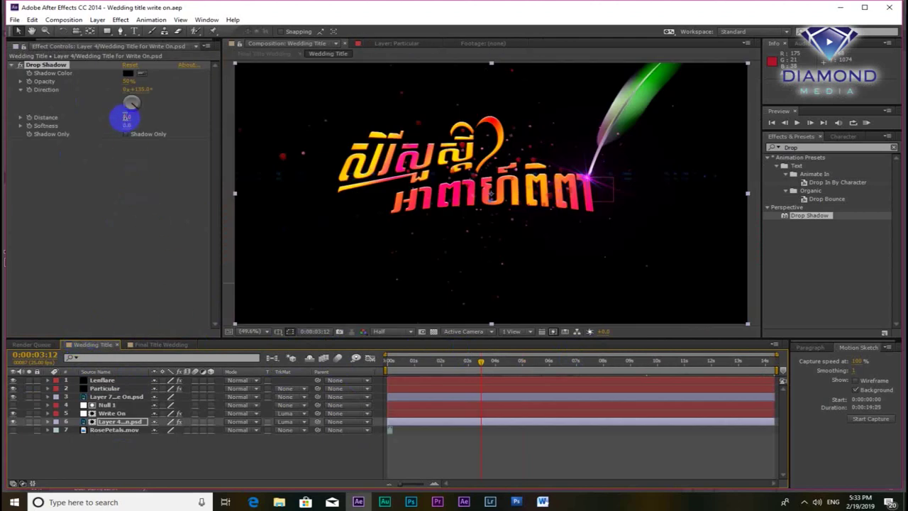
{"action": "left_click", "coordinate": [126, 118]}
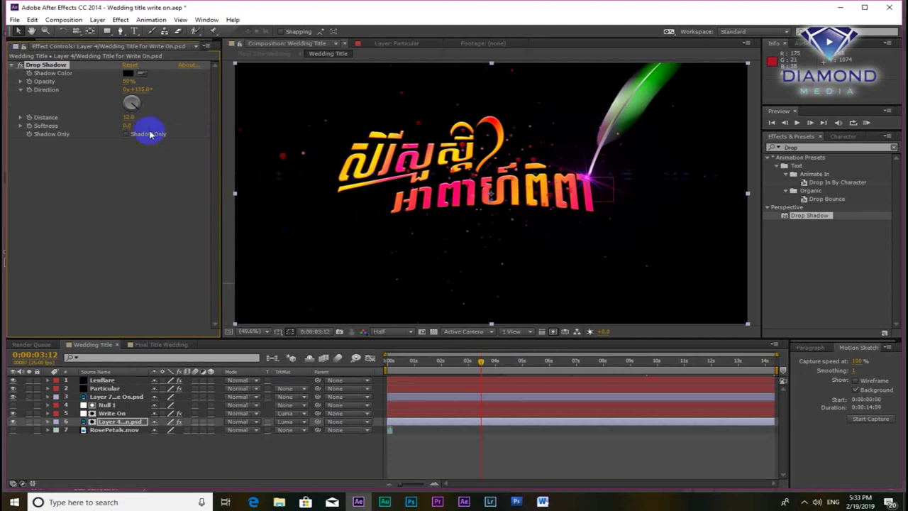
{"action": "left_click", "coordinate": [126, 127]}
{"action": "left_click", "coordinate": [126, 127]}
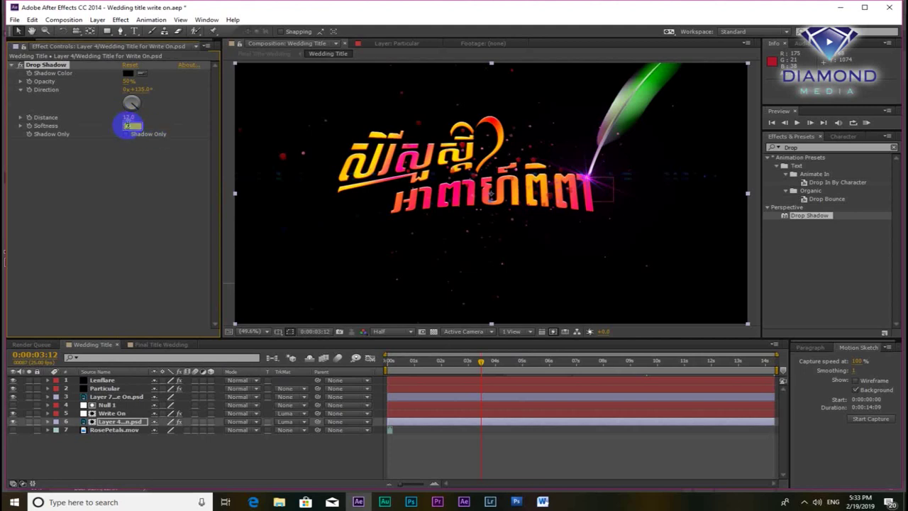
{"action": "key", "text": "Return"}
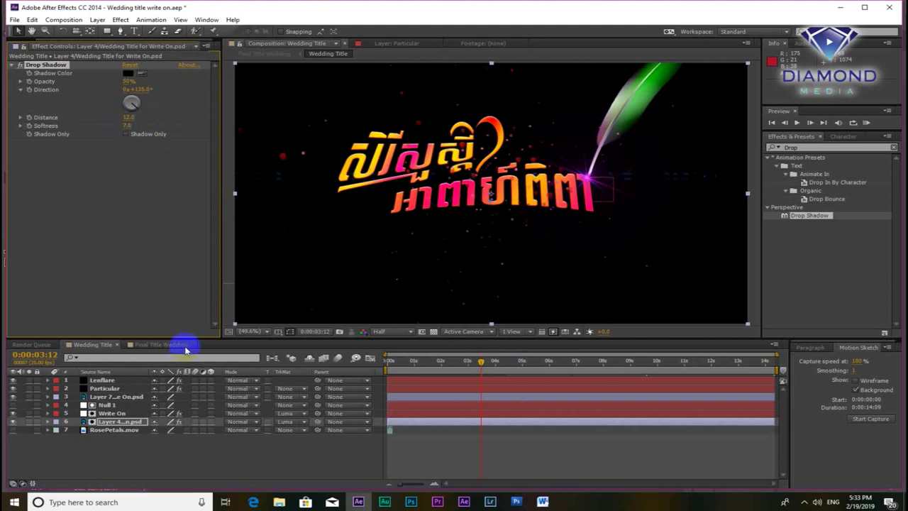
{"action": "left_click", "coordinate": [181, 346]}
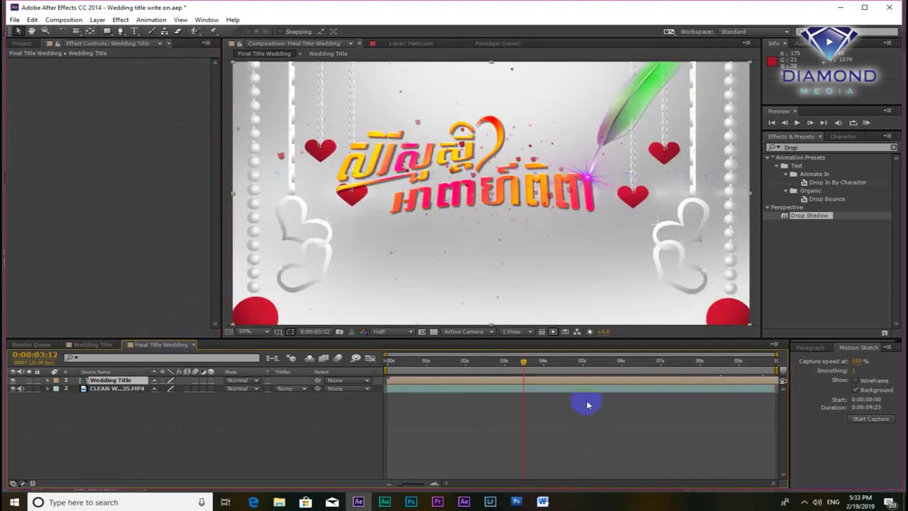
{"action": "left_click", "coordinate": [106, 345]}
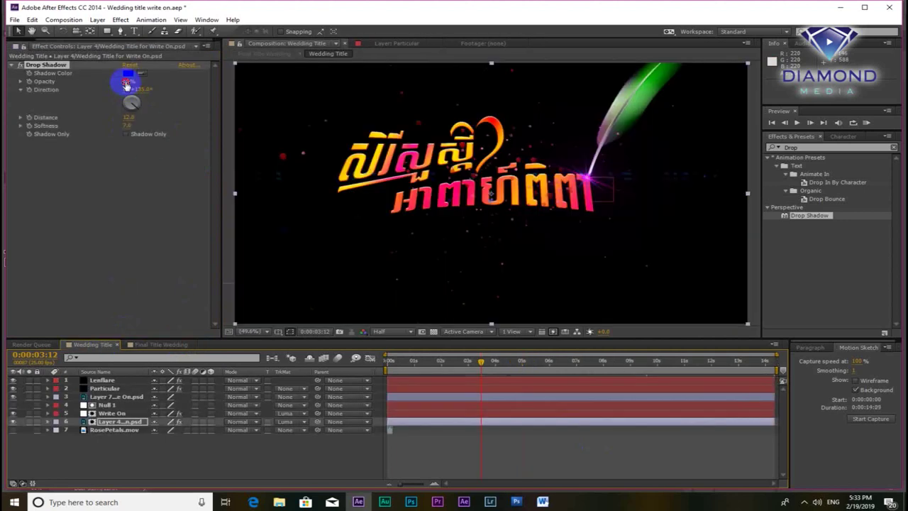
Step: Lower the shadow opacity to 40% and view the final composite
{"action": "left_click", "coordinate": [127, 82]}
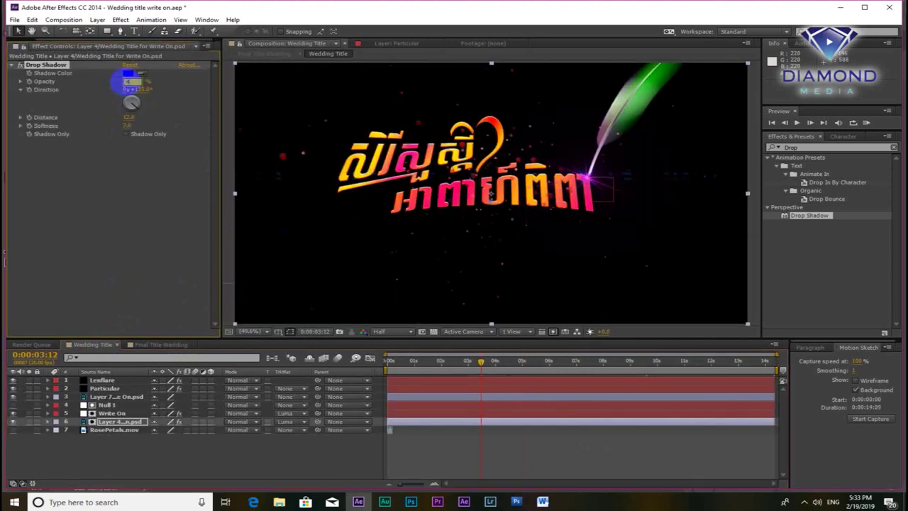
{"action": "key", "text": "Return"}
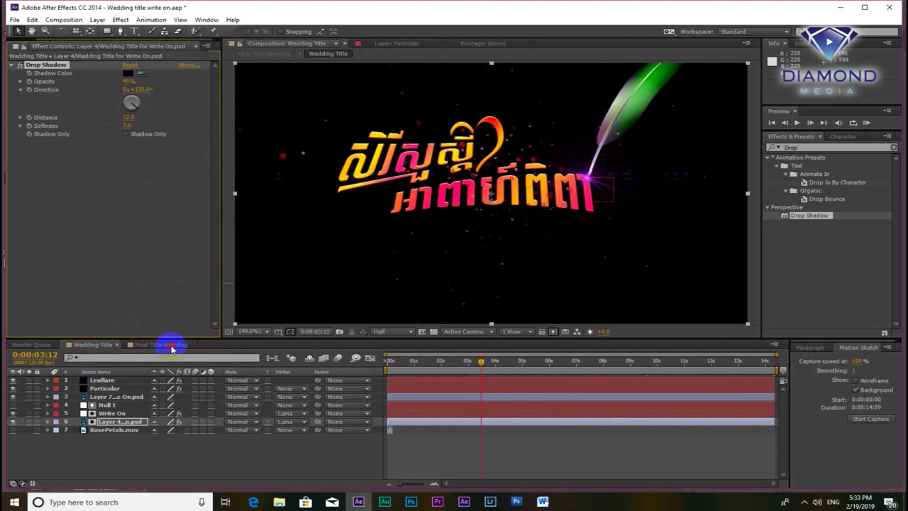
{"action": "left_click", "coordinate": [171, 347]}
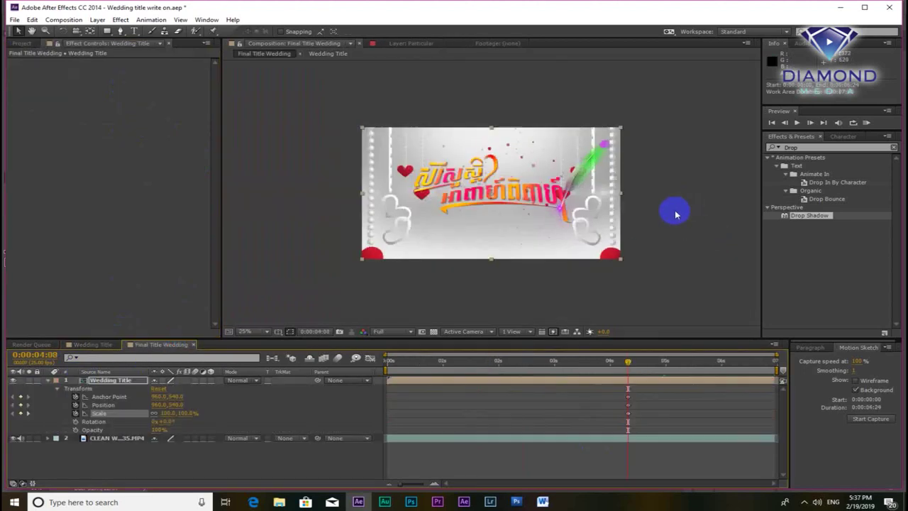
Step: Zoom the Final Title Wedding viewer to 50% and save the project
{"action": "scroll", "coordinate": [676, 214], "scroll_direction": "up", "scroll_amount": 2}
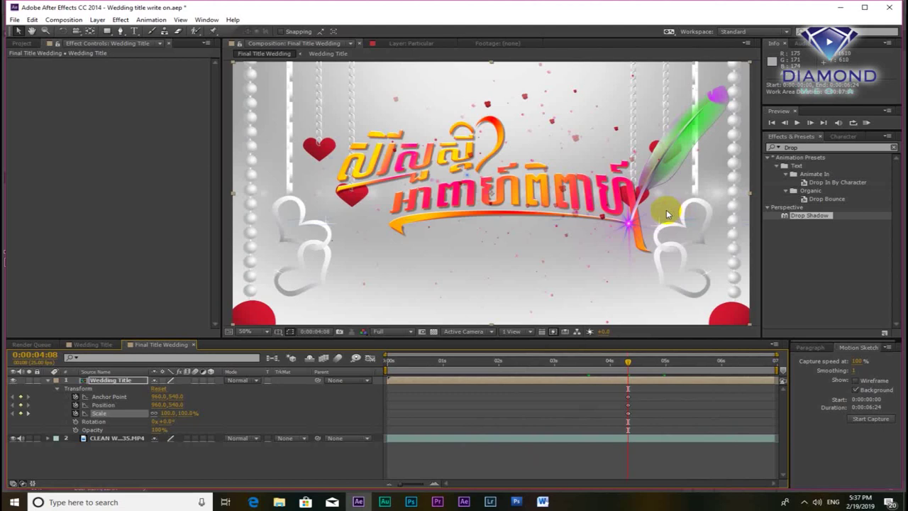
{"action": "key", "text": "ctrl+s"}
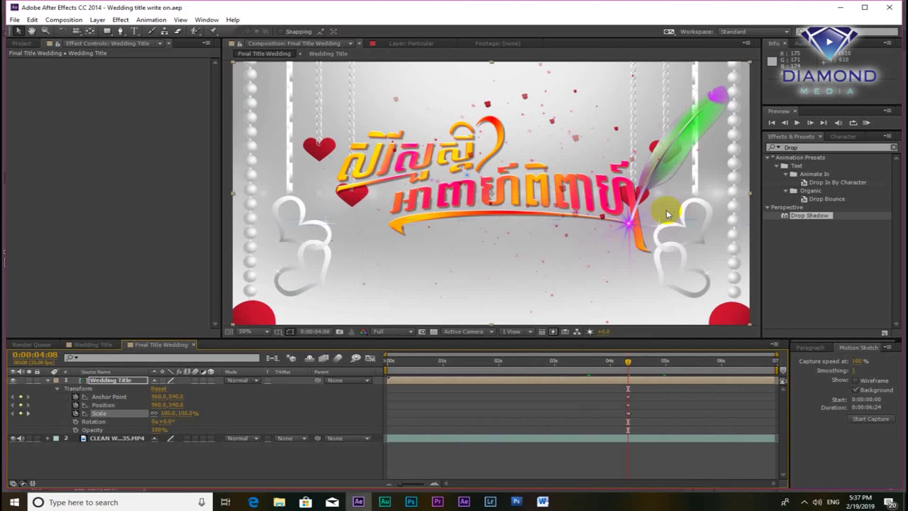
{"action": "left_click", "coordinate": [607, 386]}
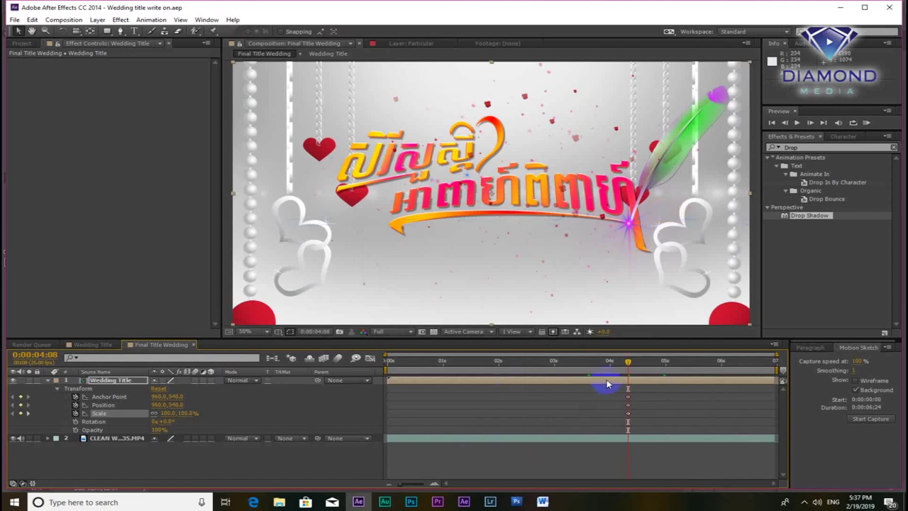